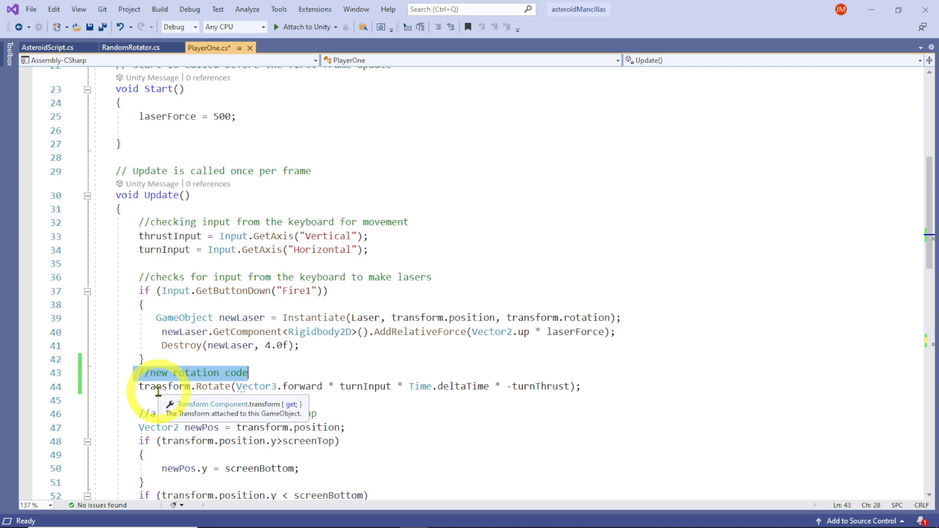
Step: Examine the new rotation line in Update and the thrust and torque lines in FixedUpdate of the PlayerOne script
drag(136, 389, 631, 396)
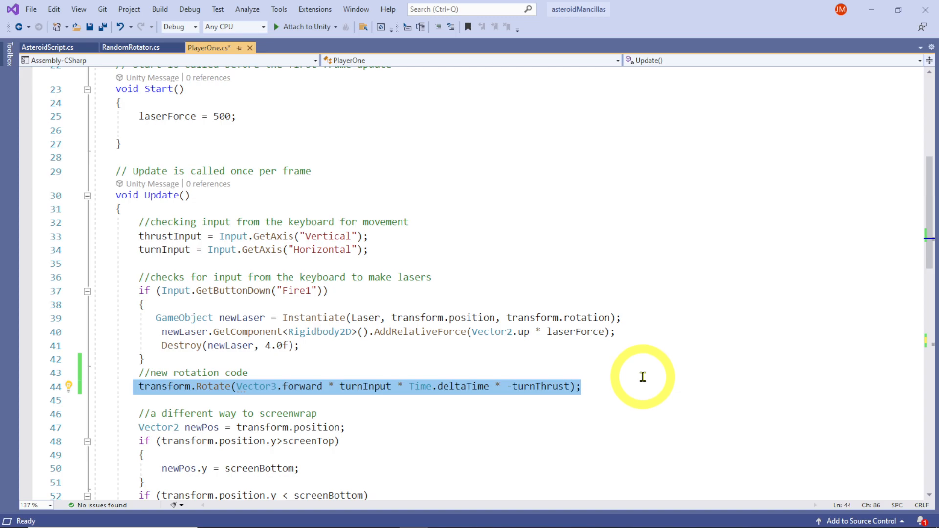
scroll(642, 377, down, 8)
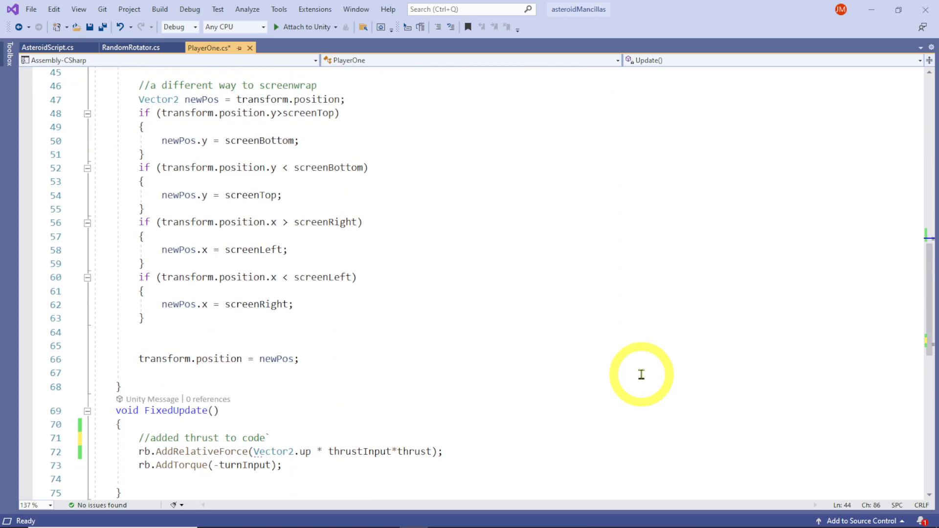
scroll(641, 374, down, 1)
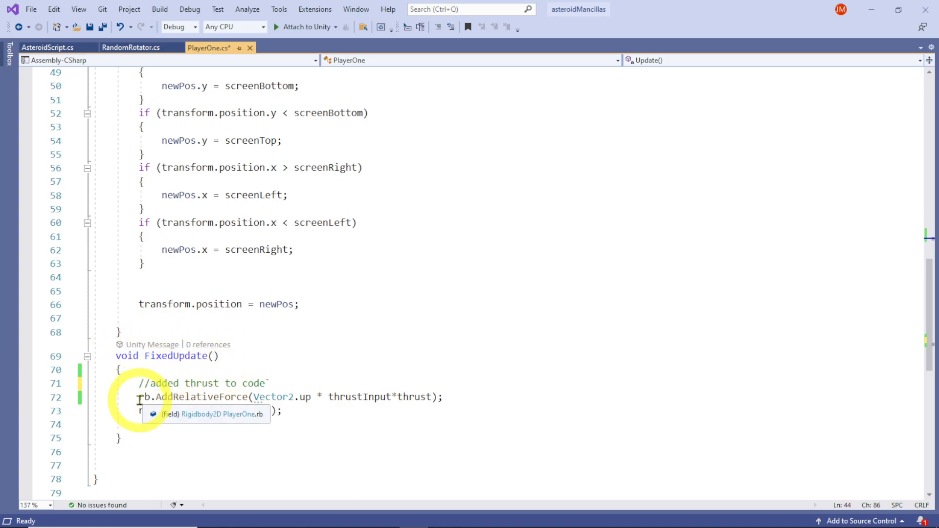
drag(139, 400, 445, 405)
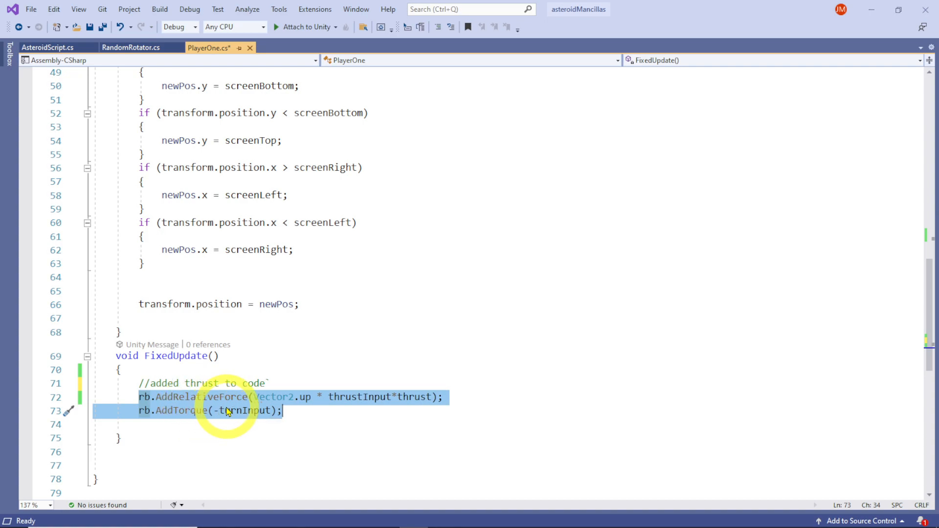
Step: Re-enter thrust as the multiplier after thrustInput in FixedUpdate's AddRelativeForce line, and save PlayerOne.cs
click(395, 398)
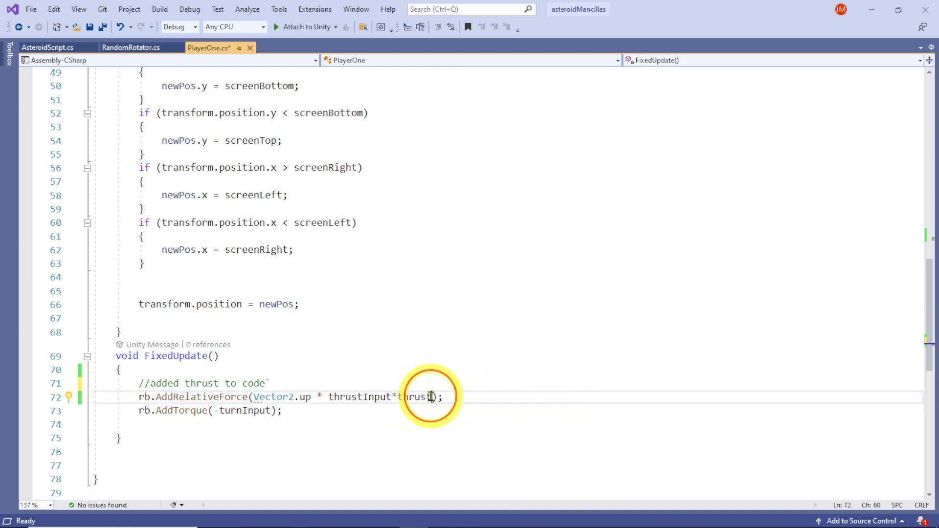
drag(430, 399, 396, 397)
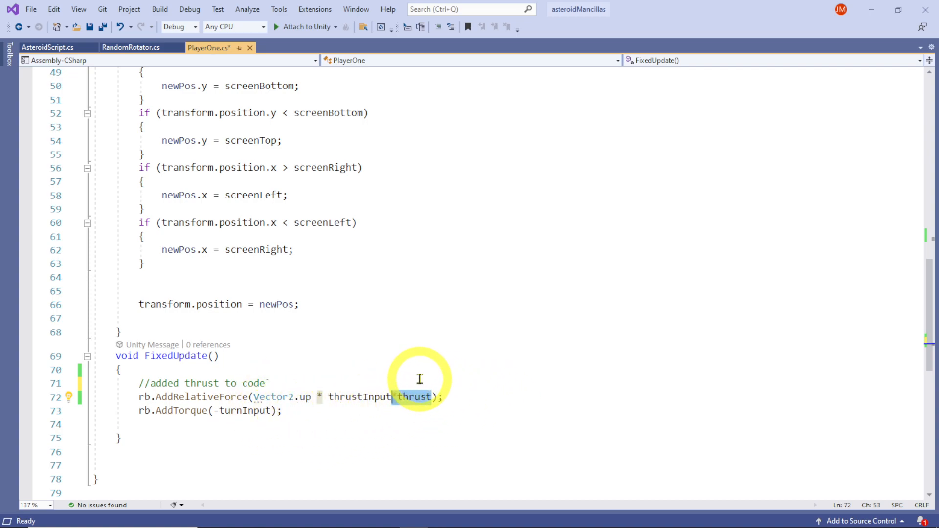
text(`)
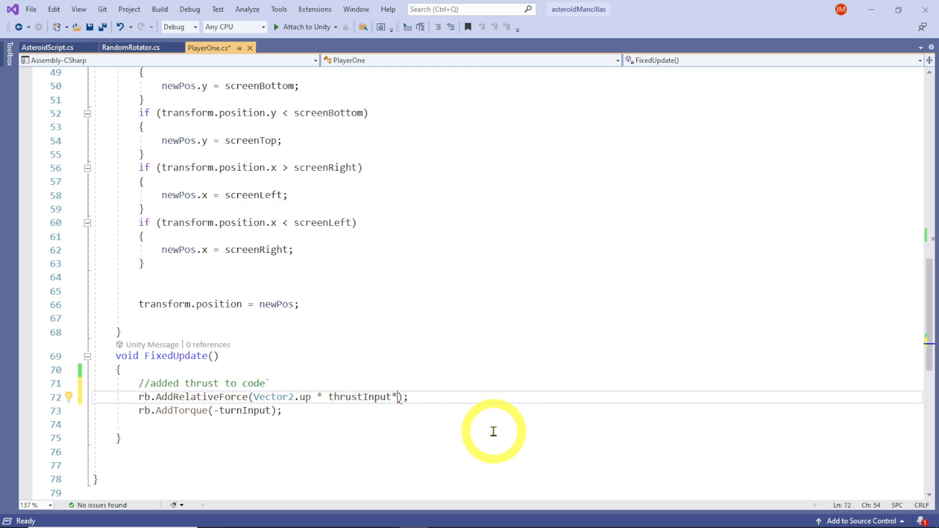
text(thrust)
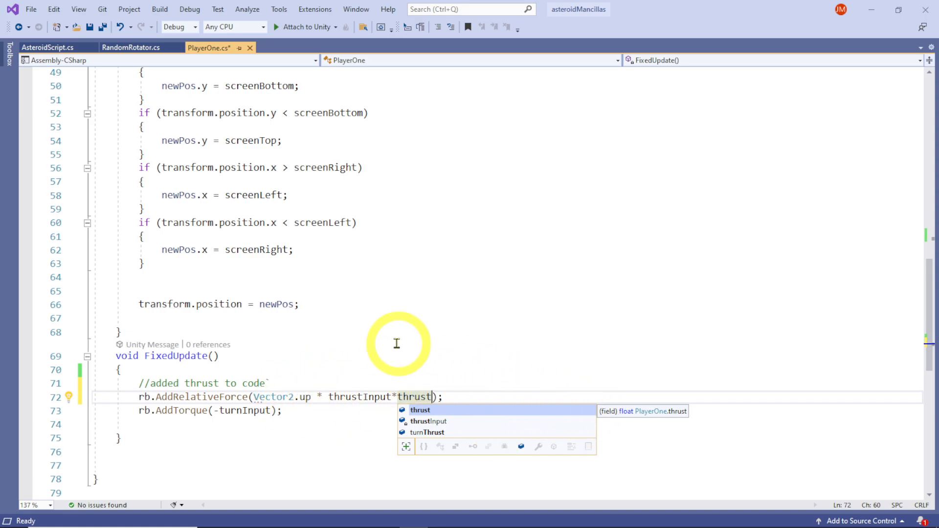
click(410, 330)
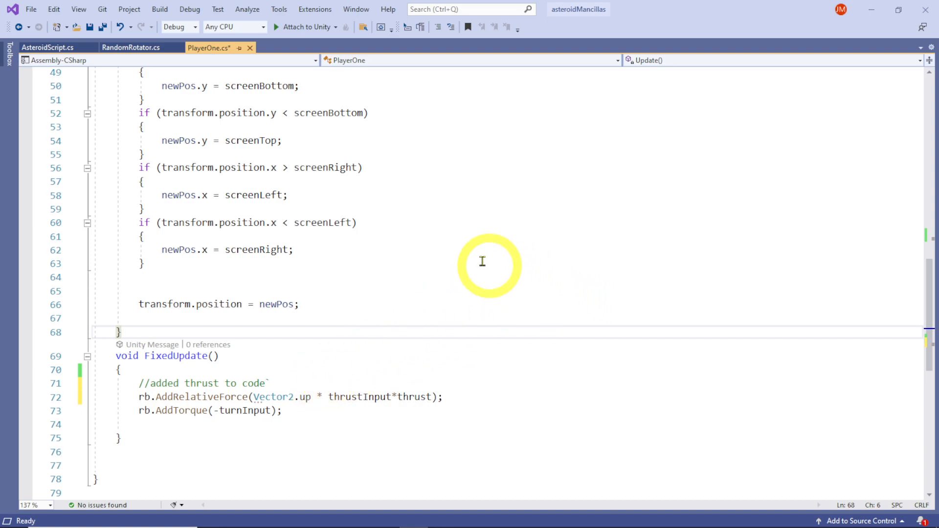
click(89, 27)
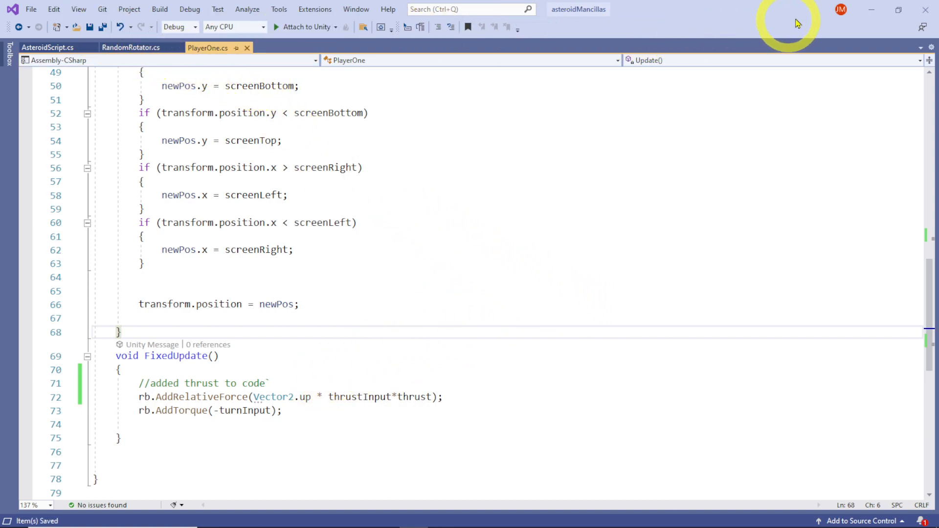
Step: Switch to the Unity editor, clear the Console and return to the project's Script folder
click(856, 18)
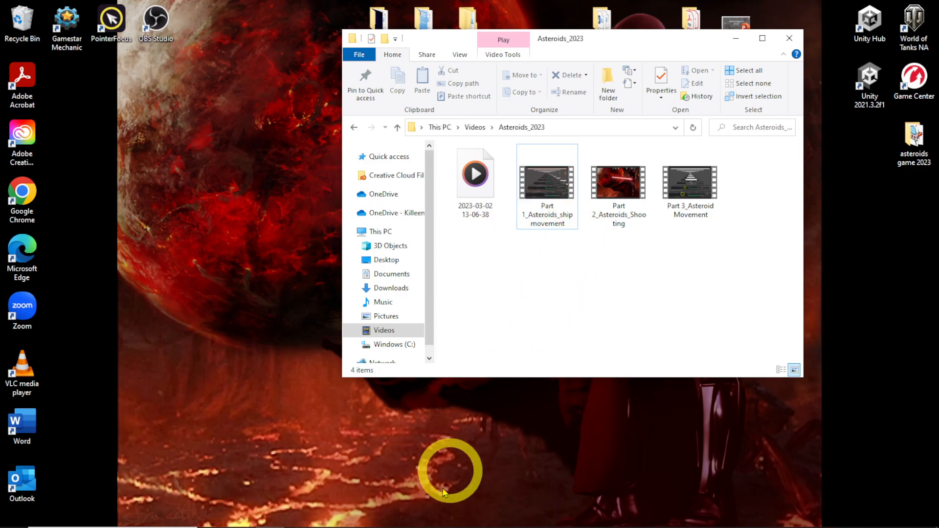
click(384, 520)
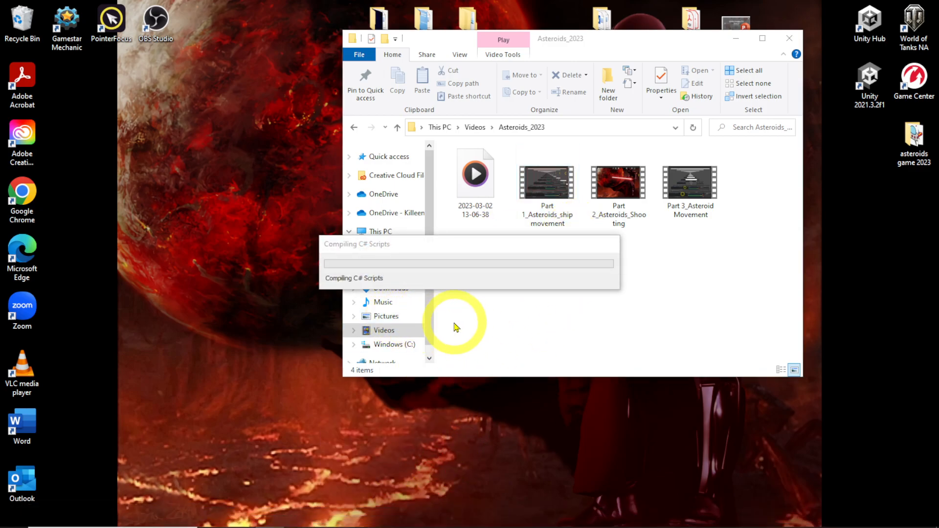
mouse_move(477, 524)
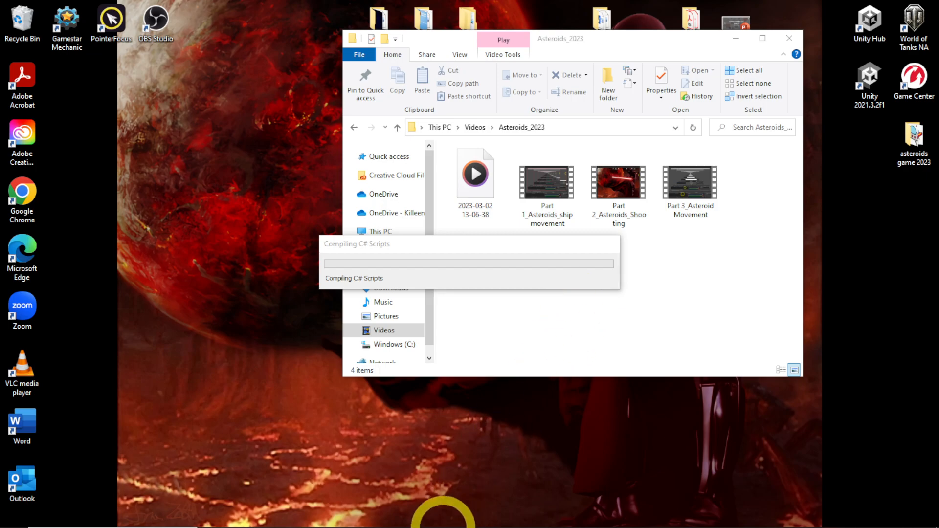
mouse_move(386, 525)
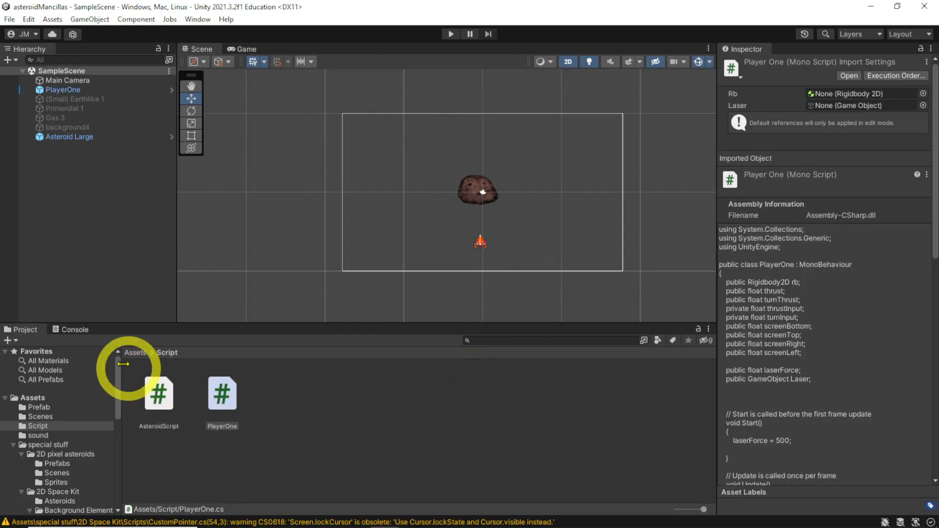
click(74, 332)
click(11, 341)
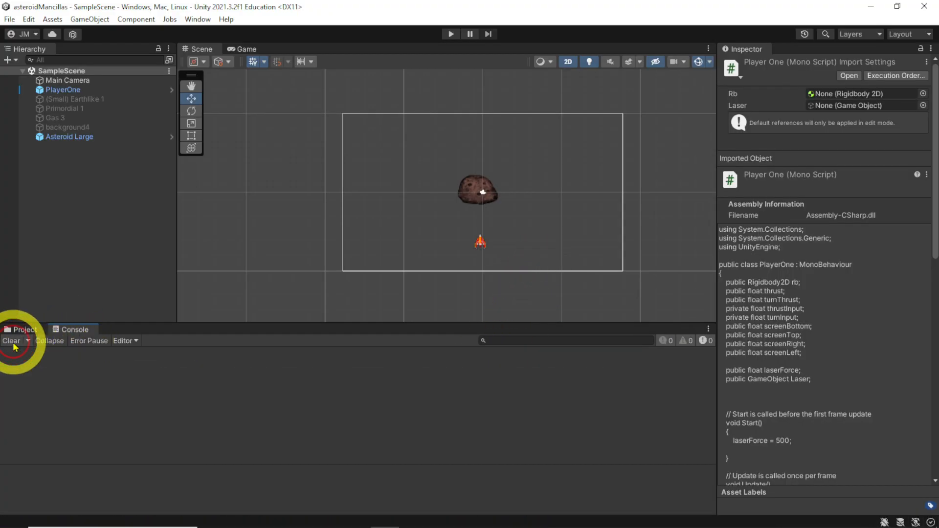
click(24, 330)
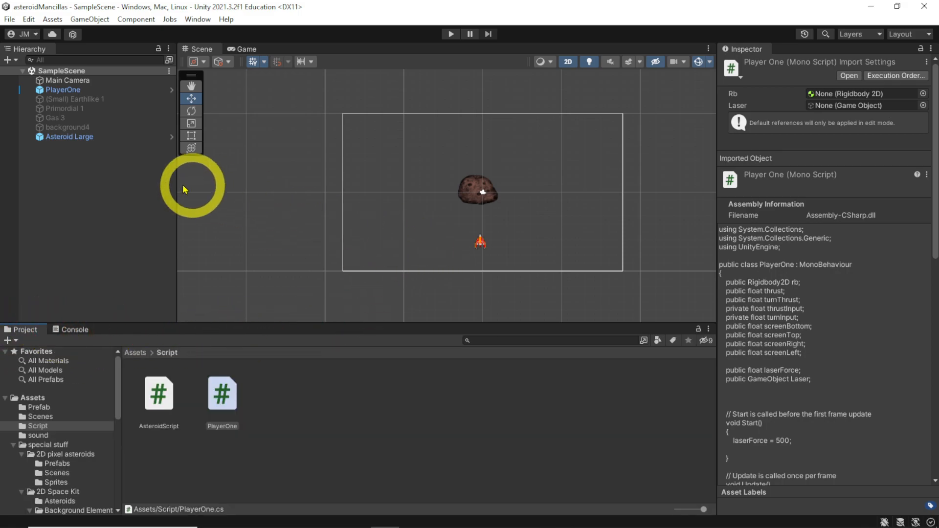
Step: Set the Thrust value of PlayerOne's Player One script component to 10
click(63, 89)
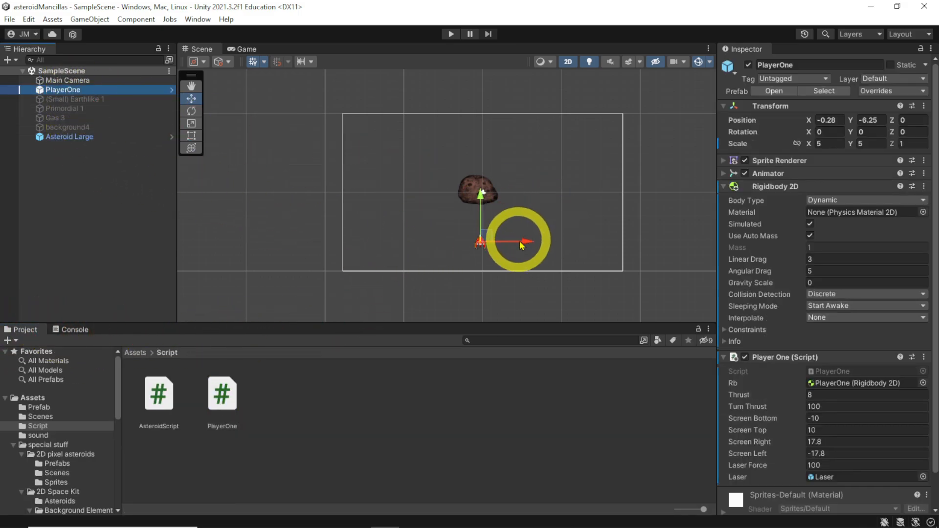
scroll(831, 397, down, 2)
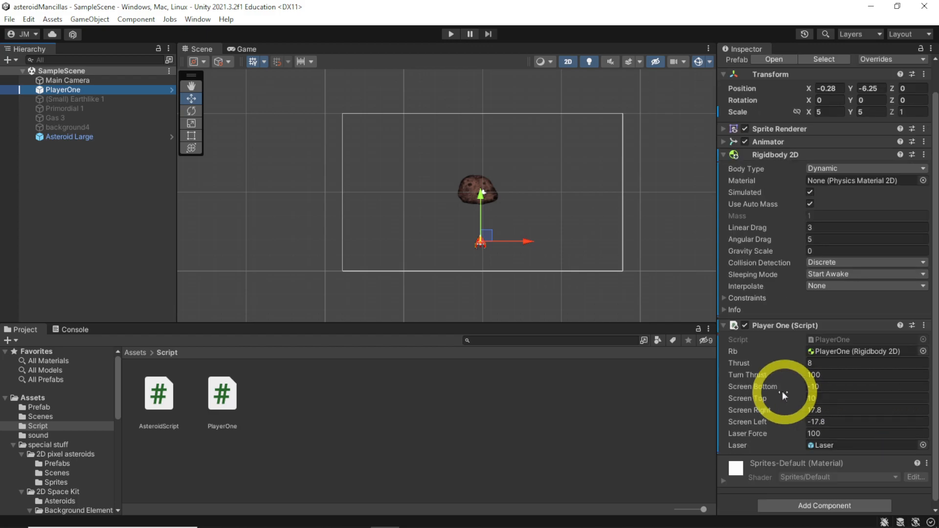
click(822, 375)
click(815, 362)
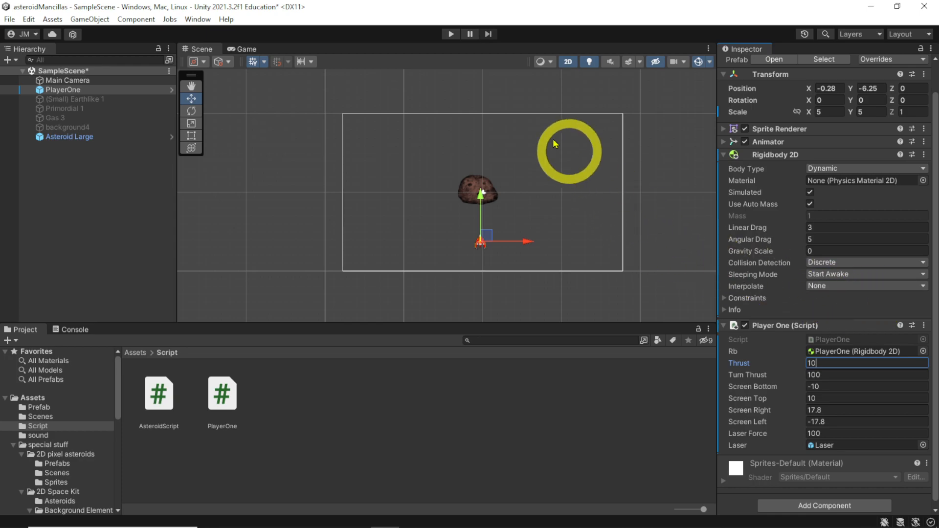
Step: Play-test the game by turning the ship both ways, thrusting forward and firing several lasers
click(451, 34)
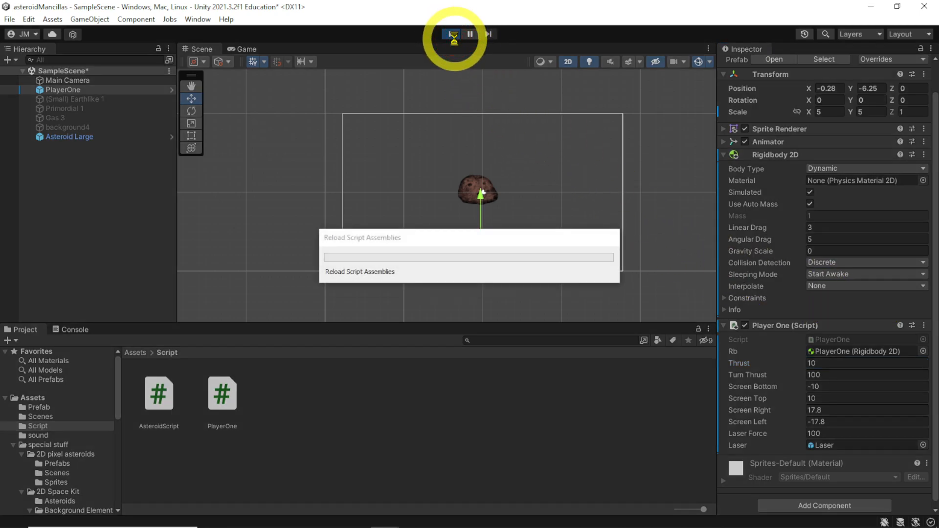
key(Left)
key(Right)
key(Left)
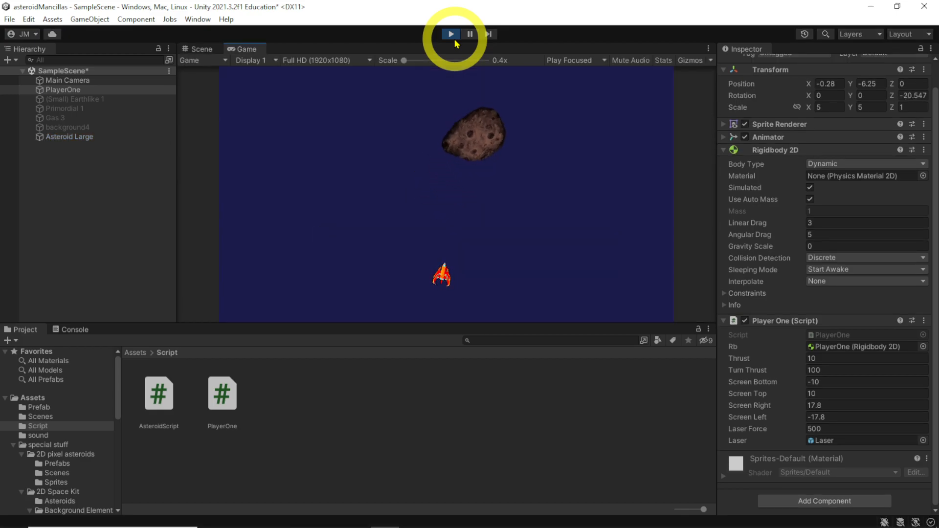
key(Up)
key(Up)
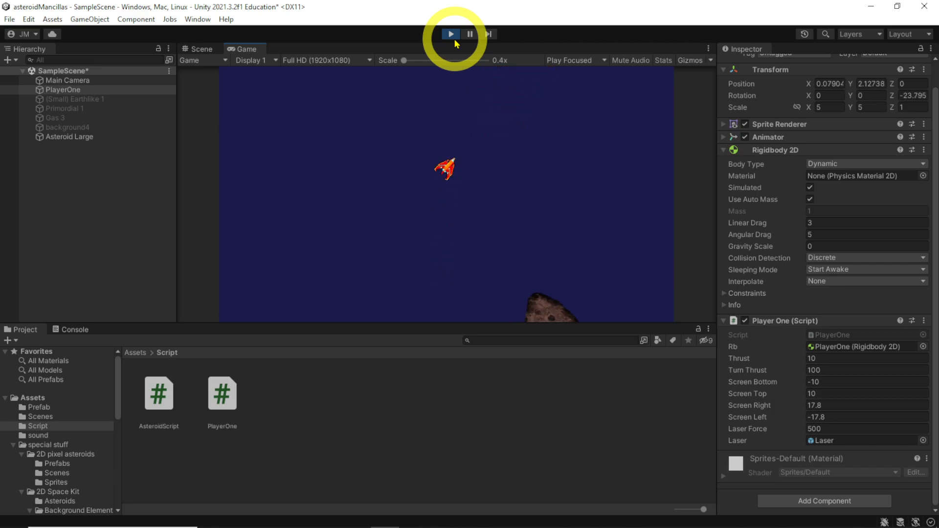
key(space)
key(space)
key(space)
key(space)
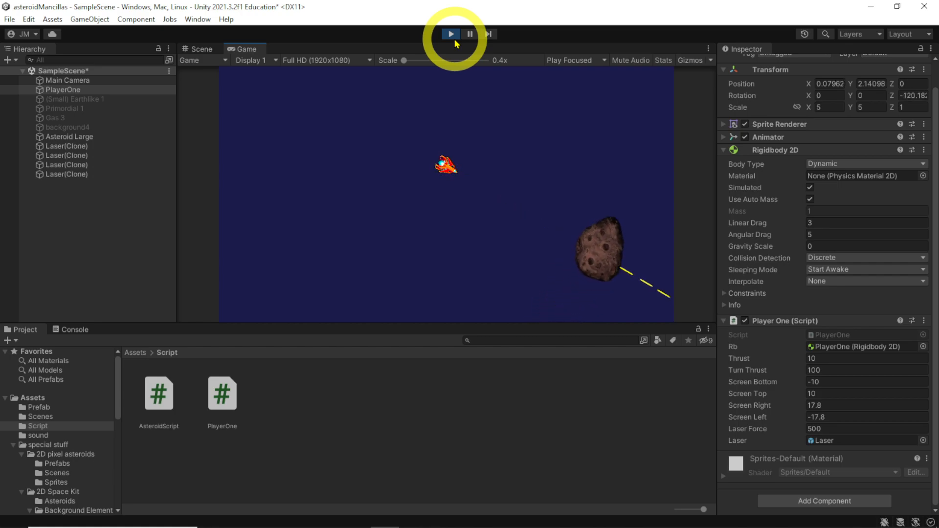
key(Left)
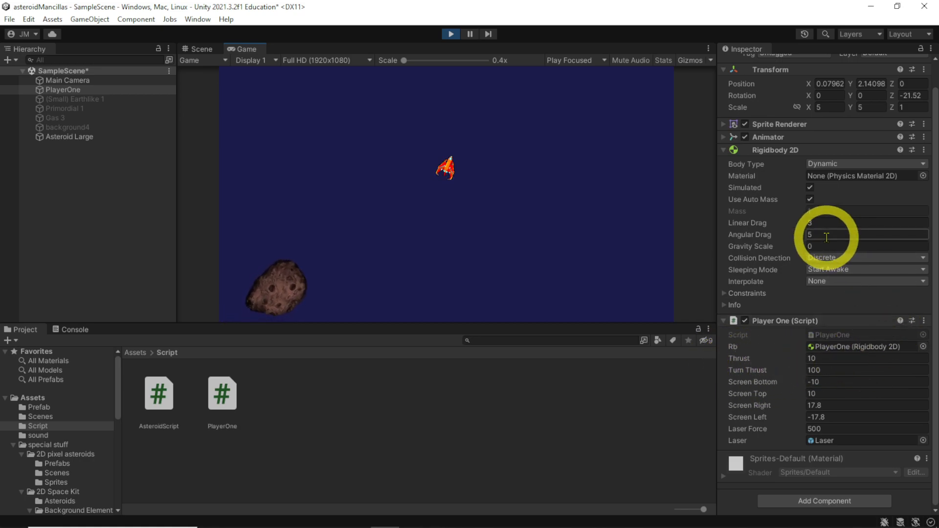
Step: Check PlayerOne's Rigidbody 2D auto mass, drag and gravity settings, and stop the play test
click(809, 199)
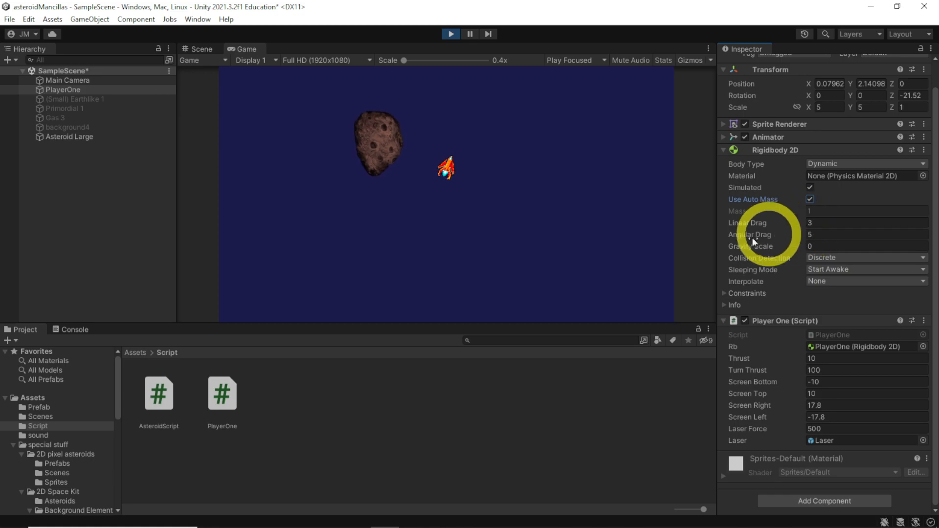
click(809, 235)
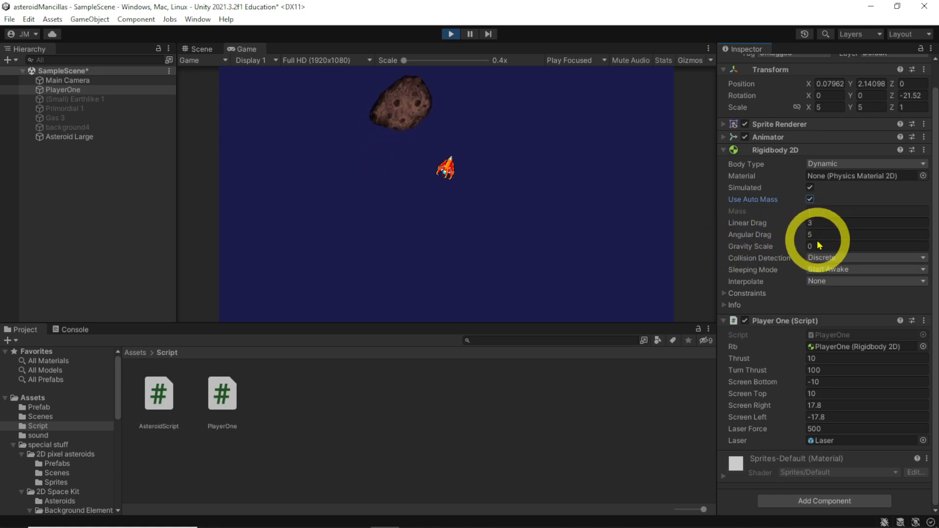
click(816, 246)
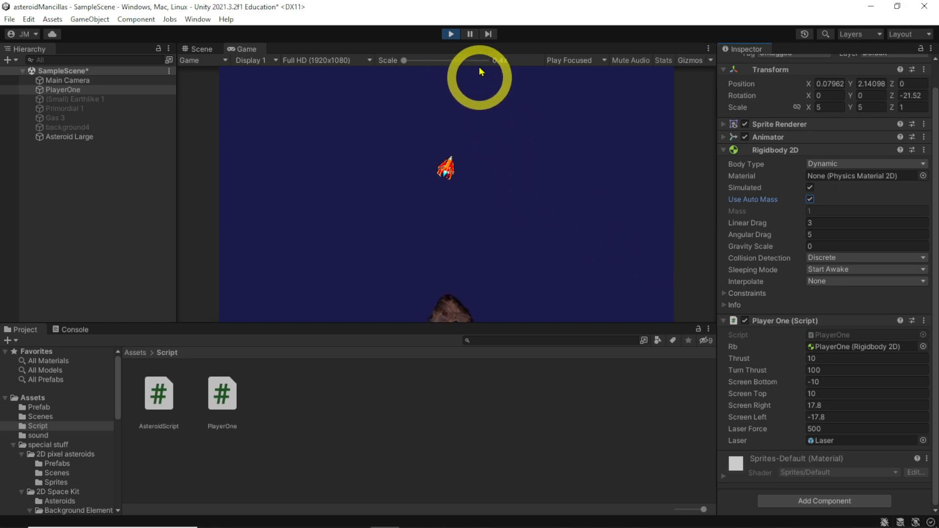
click(451, 34)
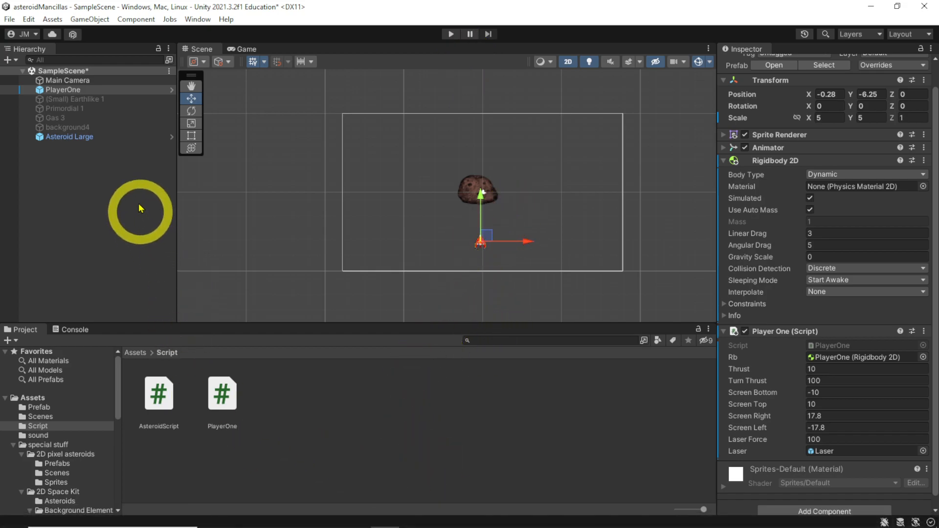
Step: Review the Rigidbody 2D and Polygon Collider 2D settings of Asteroid Large, and collapse both components
click(77, 138)
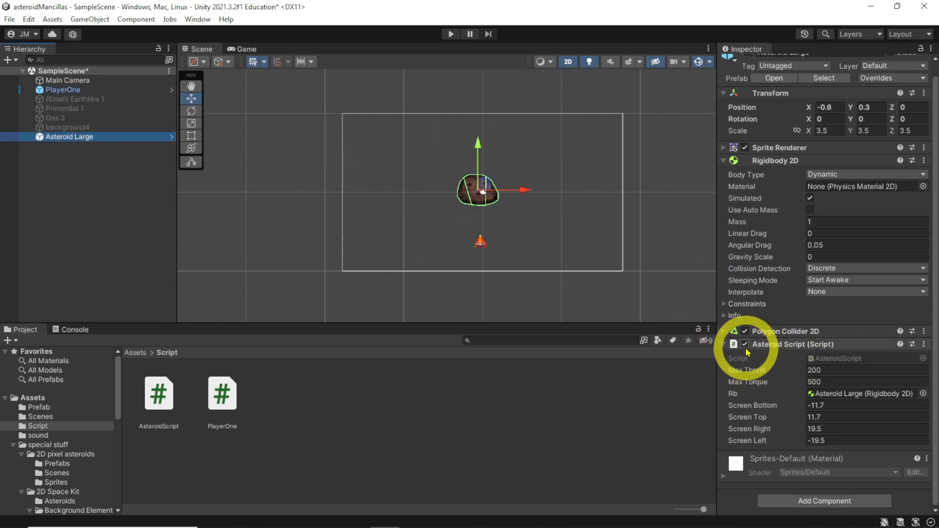
click(724, 162)
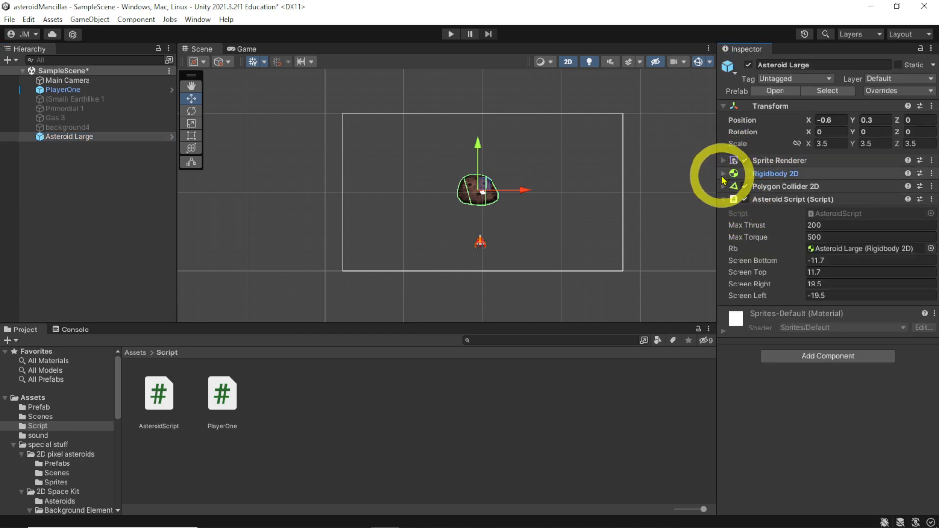
click(723, 174)
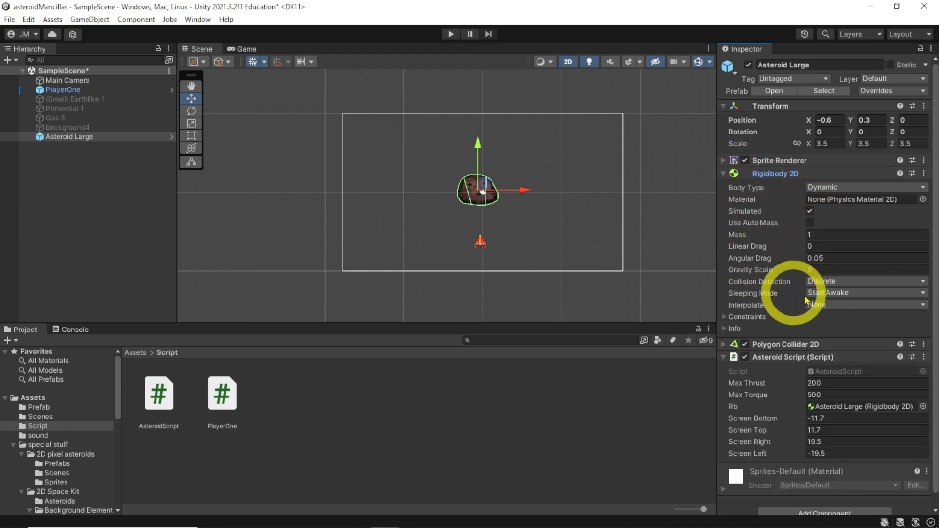
click(724, 345)
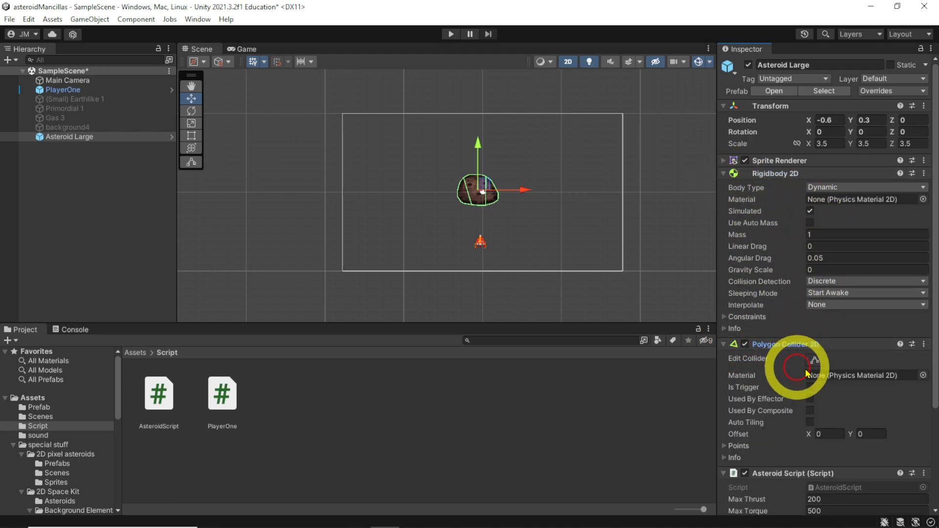
click(723, 173)
click(723, 187)
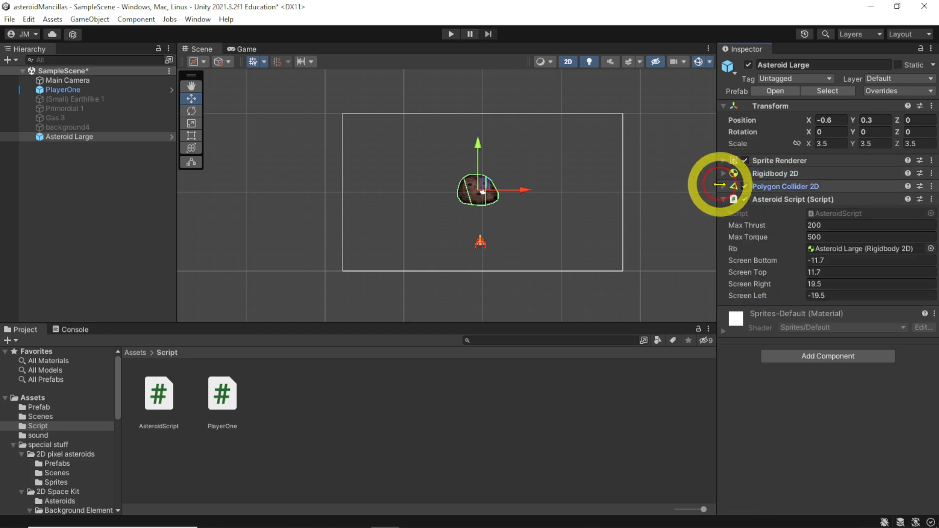
Step: Select PlayerOne, collapse its Player One script component and frame the ship in the Scene view
click(56, 91)
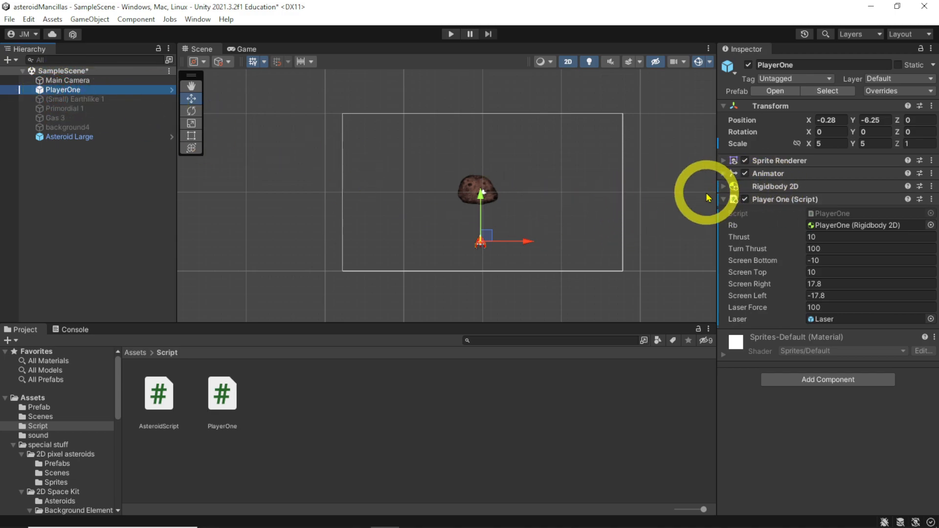
click(723, 199)
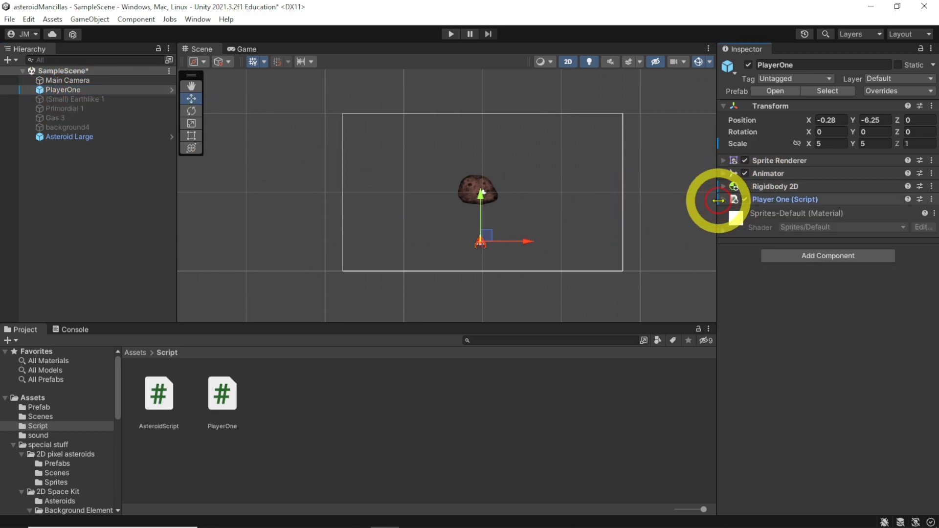
click(833, 256)
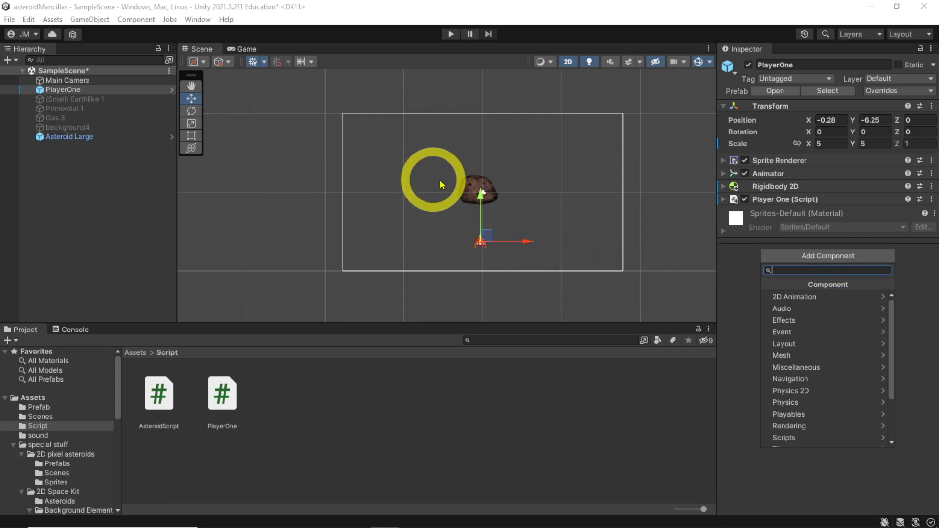
double_click(61, 90)
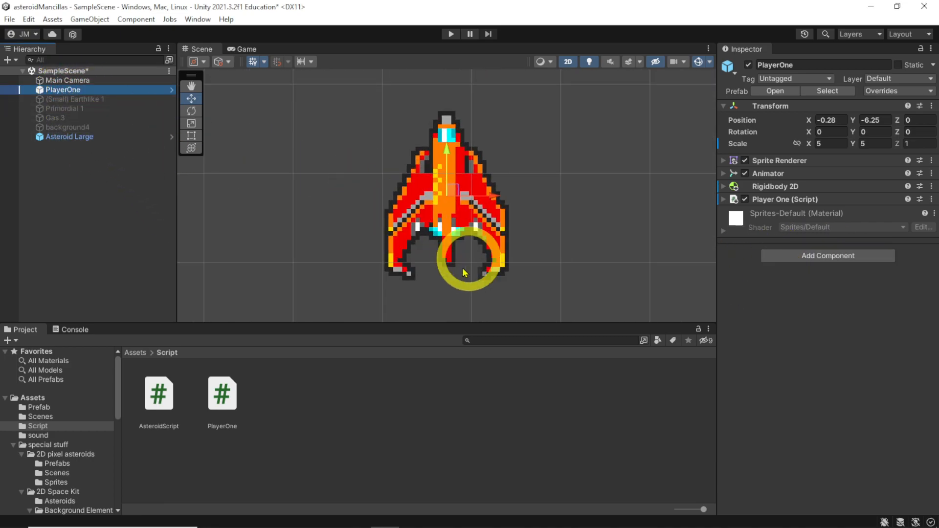
Step: Try a Polygon Collider 2D on PlayerOne, and remove the component again
click(824, 262)
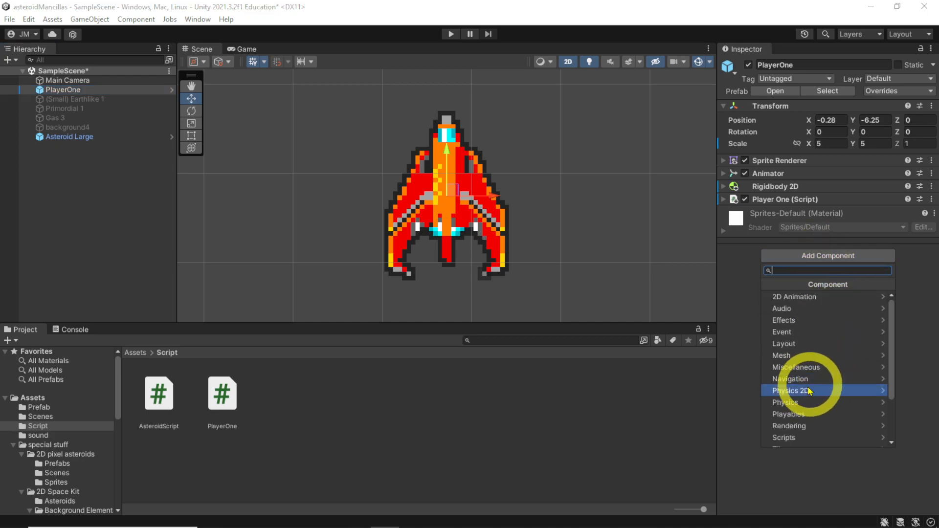
click(801, 391)
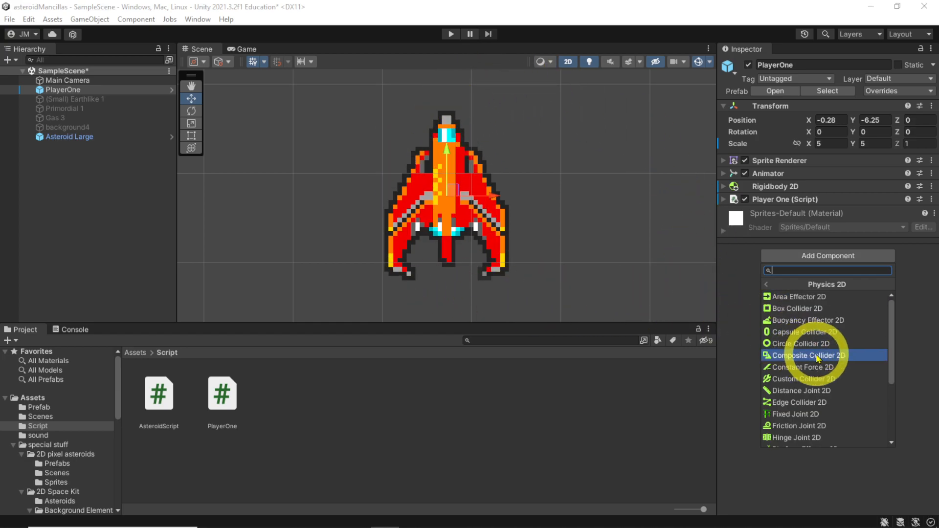
scroll(817, 359, down, 2)
click(817, 402)
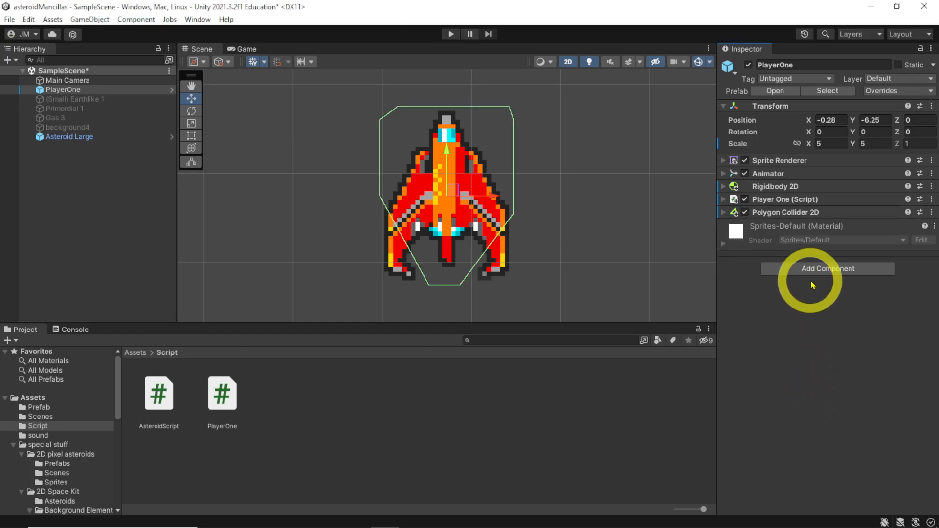
click(930, 213)
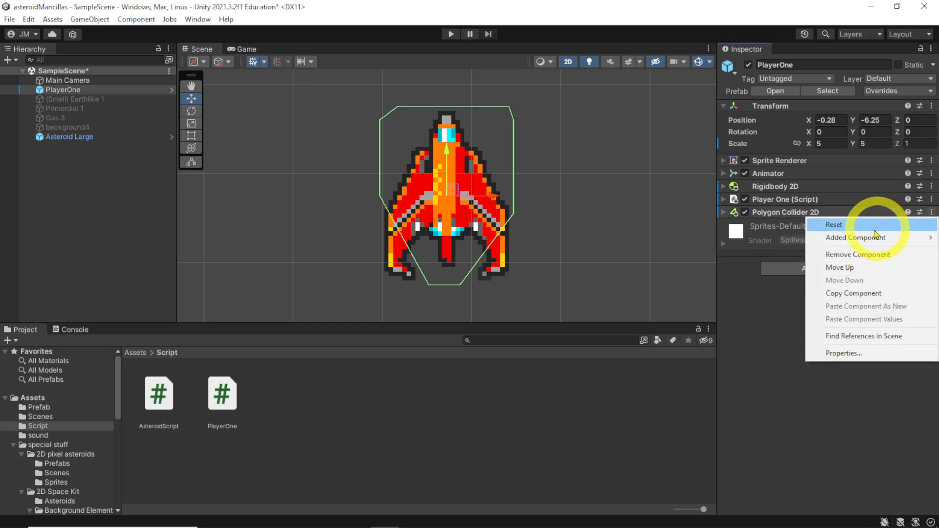
click(861, 256)
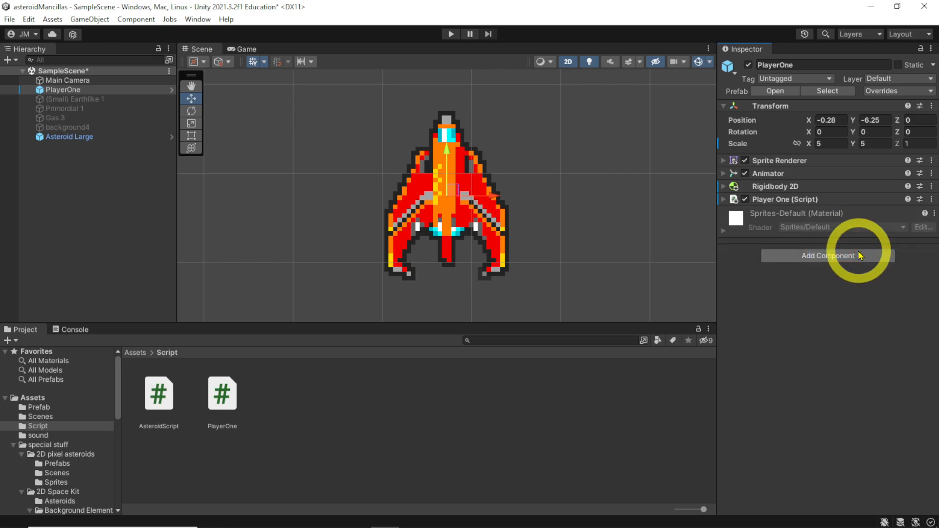
Step: Add a Capsule Collider 2D component to PlayerOne
click(835, 258)
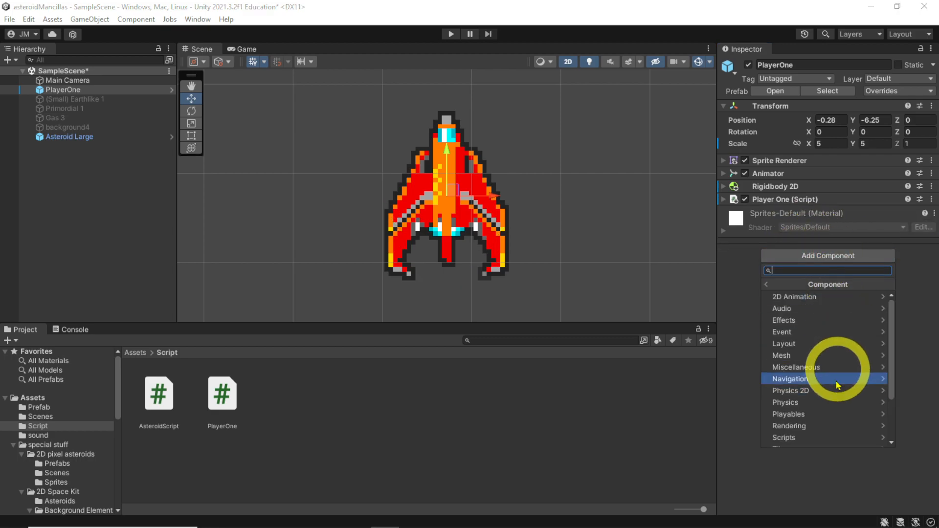
click(801, 391)
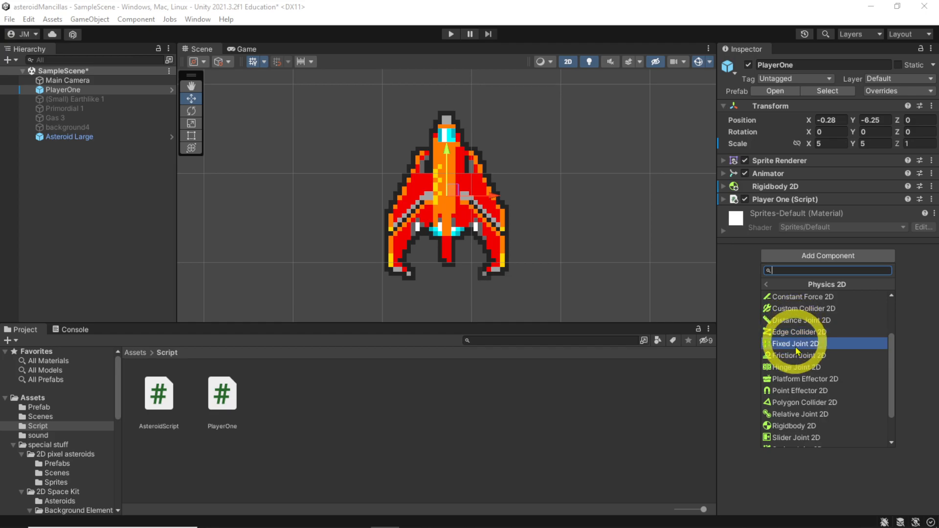
scroll(794, 340, up, 3)
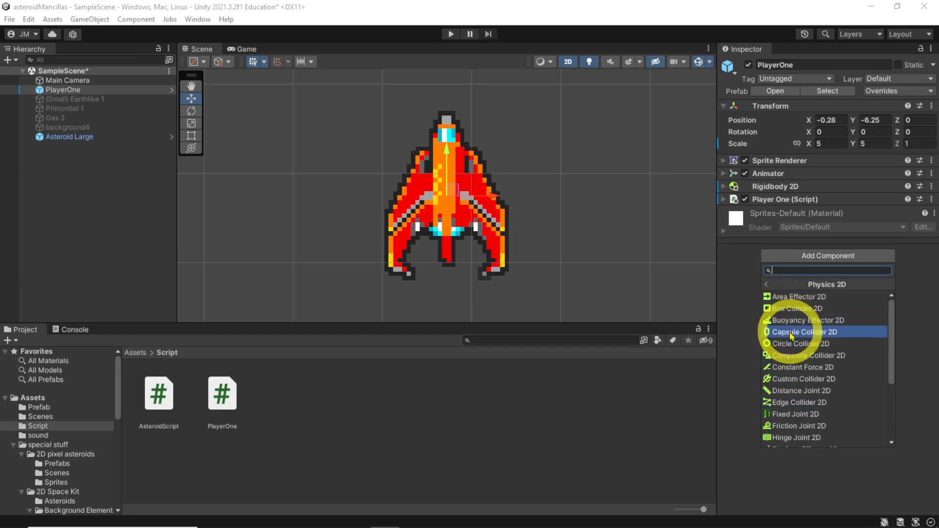
click(790, 332)
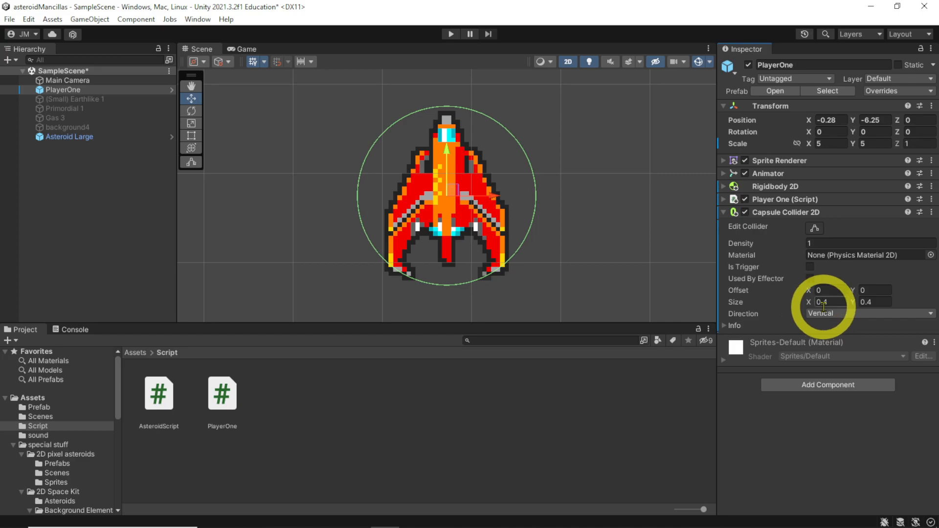
Step: Set the Size of PlayerOne's Capsule Collider 2D to X 0.06 and Y 0.36 to fit the ship's body
drag(807, 301, 797, 307)
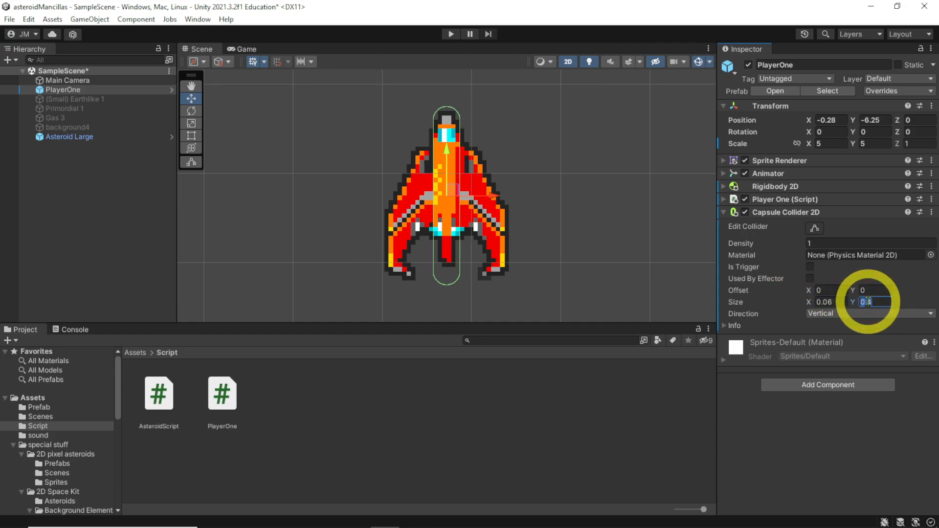
drag(856, 301, 855, 304)
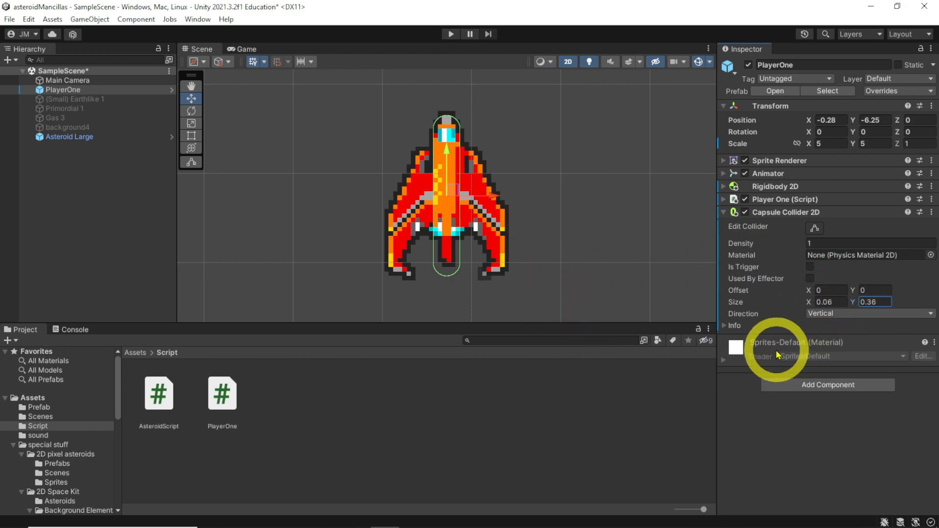
click(826, 449)
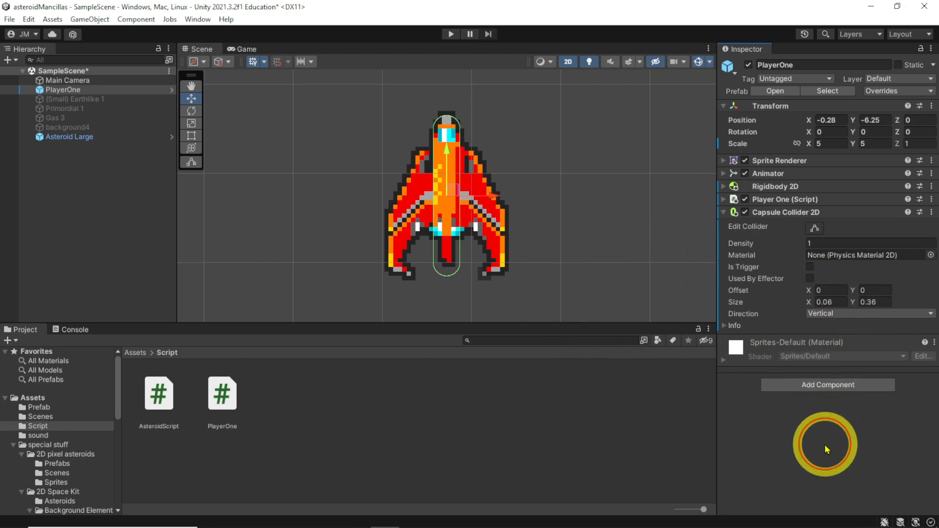
Step: Try PlayerOne's Capsule Collider 2D as a trigger in a short play test, and turn Is Trigger back off
click(810, 267)
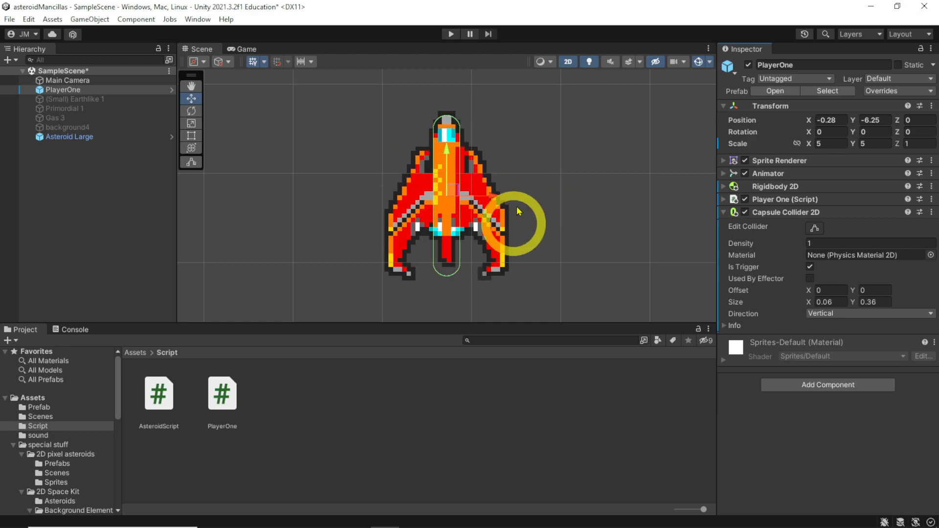
click(451, 35)
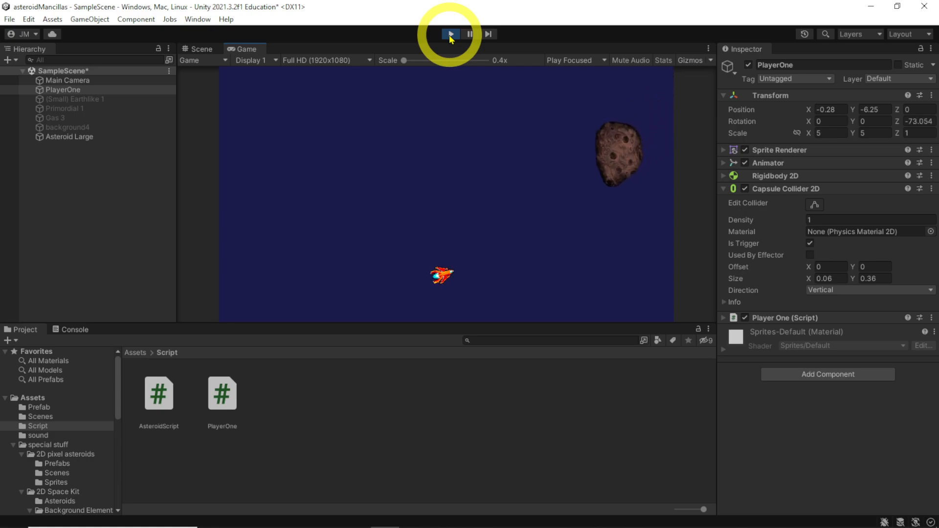
key(Up)
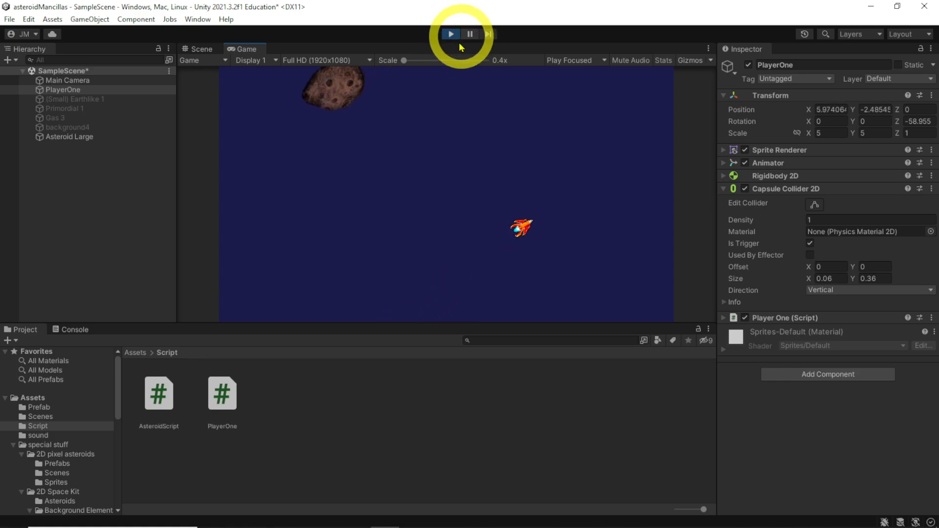
click(451, 37)
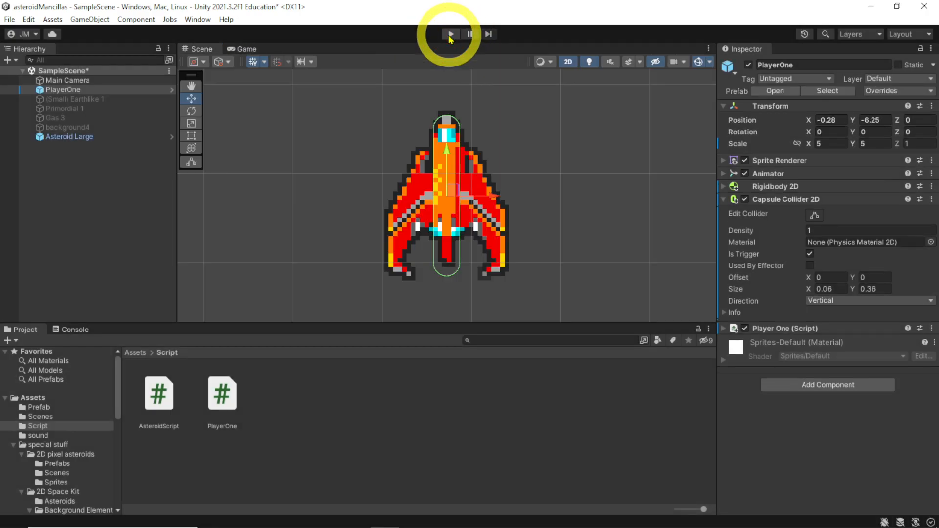
click(809, 255)
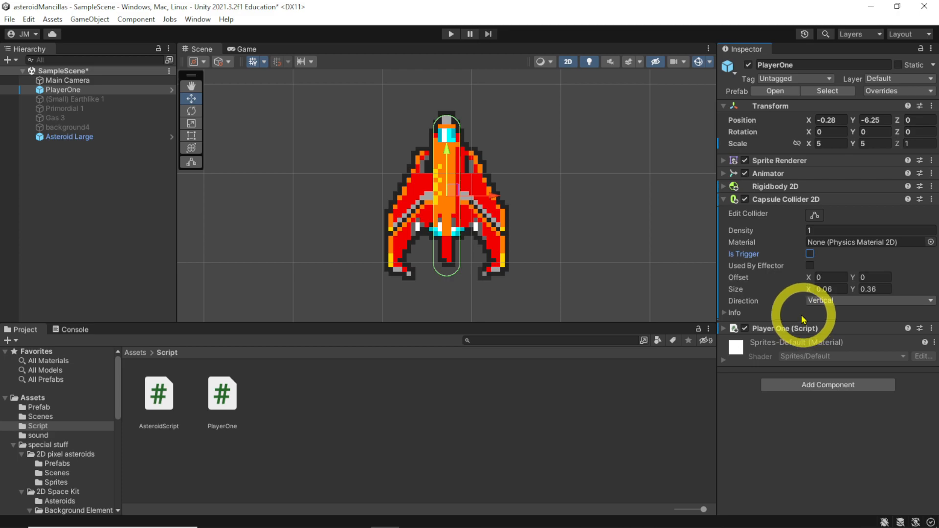
Step: Play-test the non-trigger collider by turning and thrusting the ship around the asteroid, and stop the game
click(450, 35)
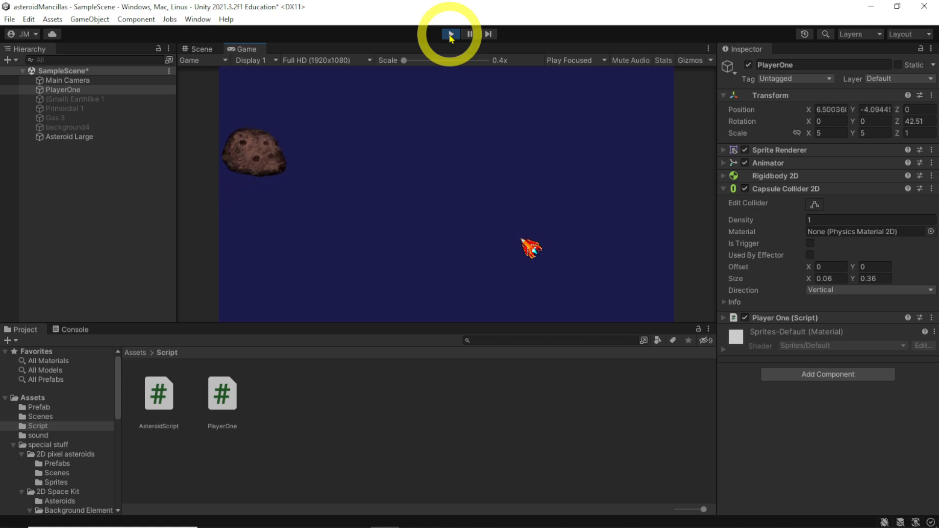
key(Right)
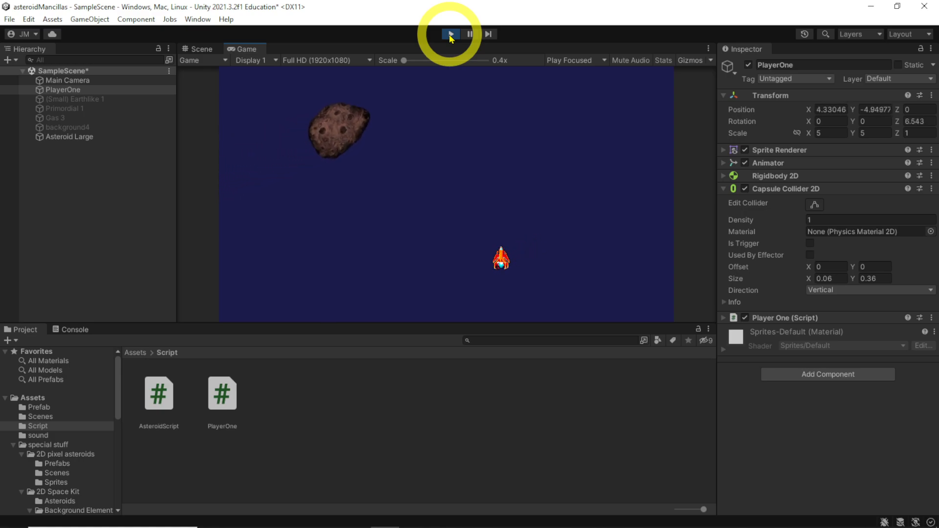
key(Up)
key(Left)
key(Right)
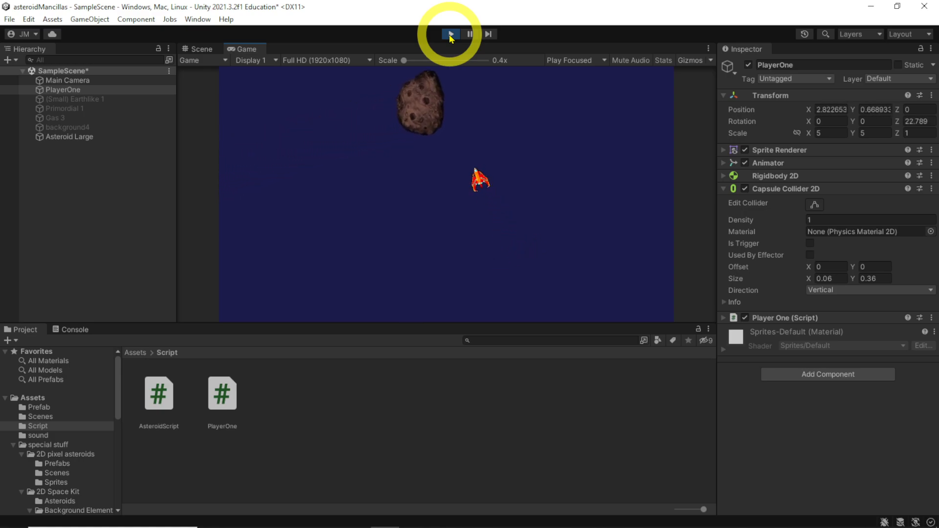
key(Right)
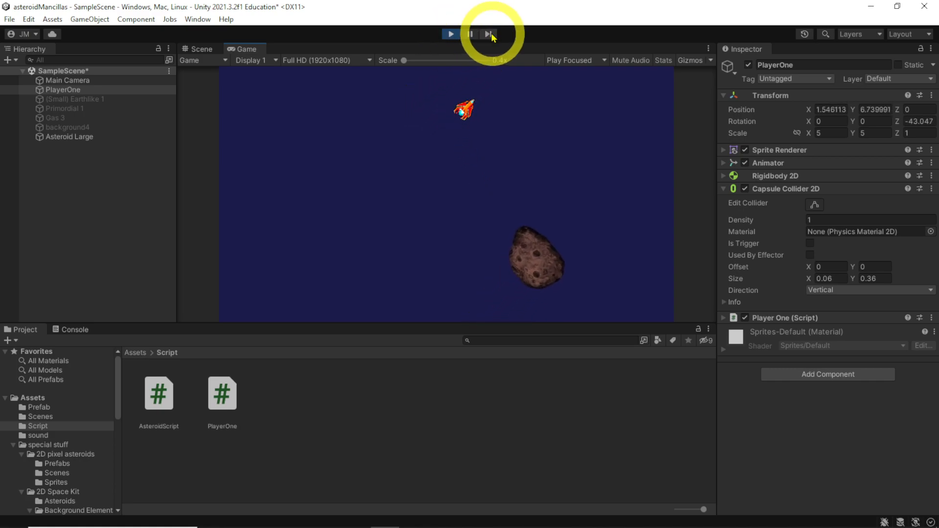
click(451, 34)
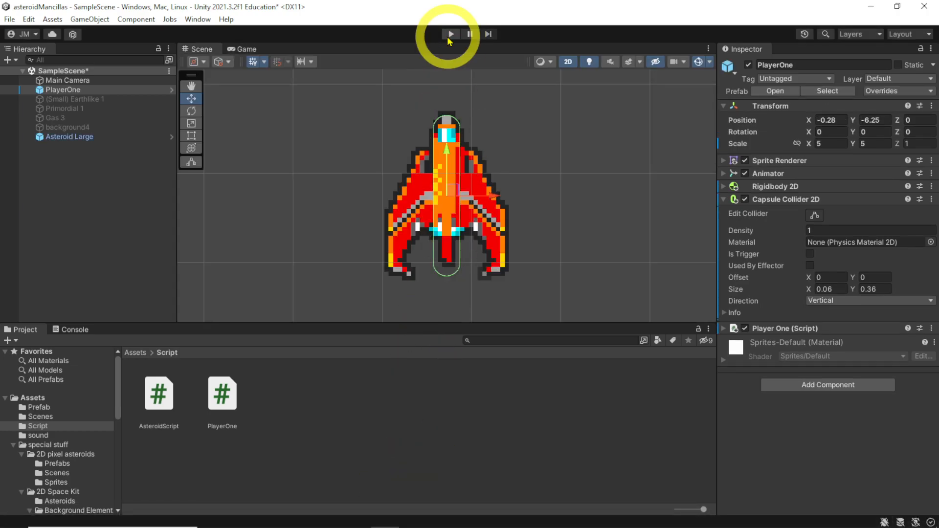
Step: Run the game again to test turning the ship and firing a laser, and stop the play test
click(448, 35)
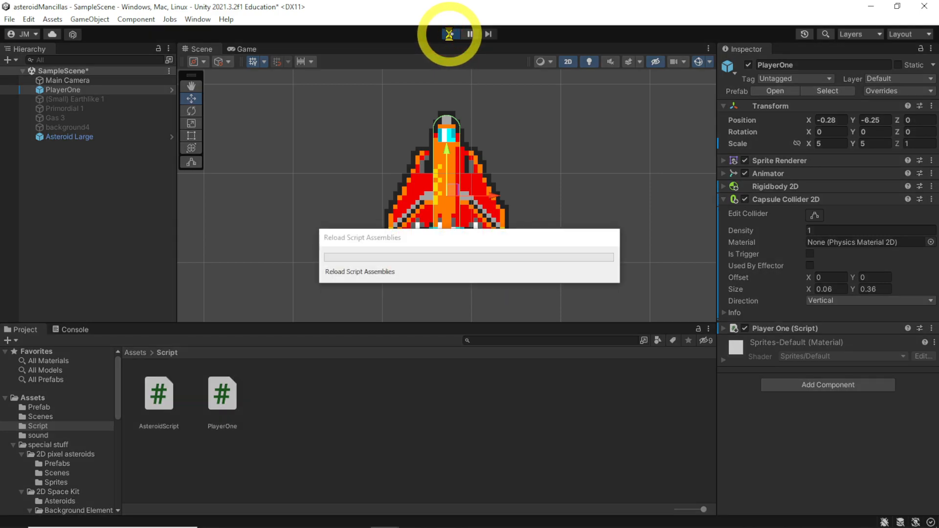
key(Right)
key(space)
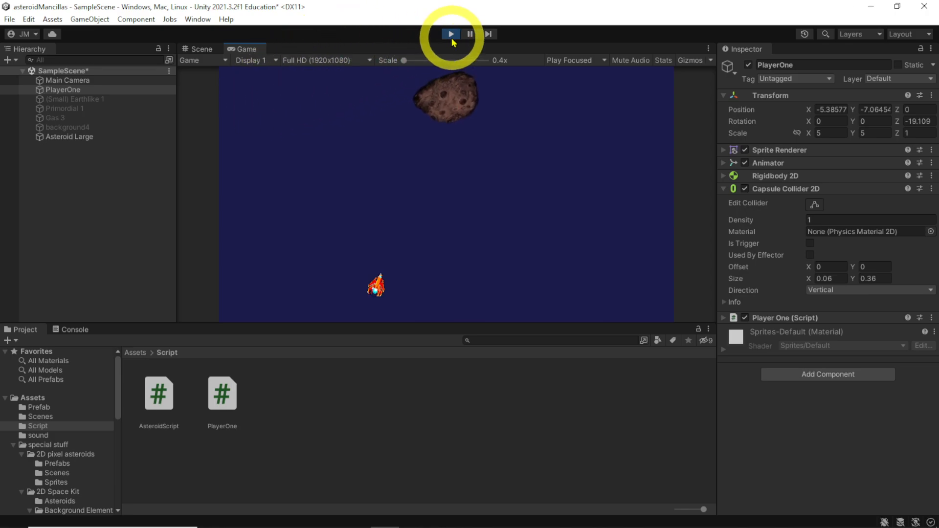
click(450, 34)
Step: Set the Order in Layer of PlayerOne's Sprite Renderer to 1
click(74, 92)
click(723, 160)
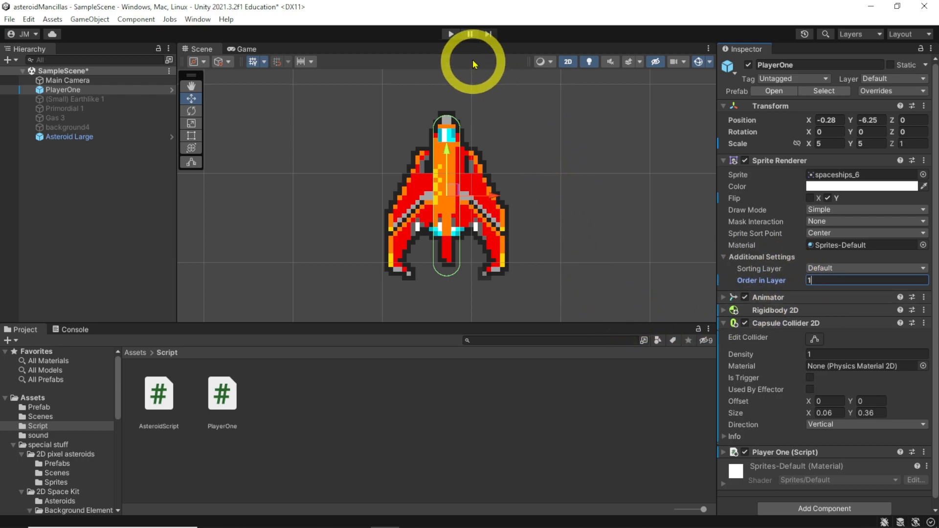
Step: Play-test the ship by turning, thrusting and firing lasers around the asteroid, and stop the game
click(451, 34)
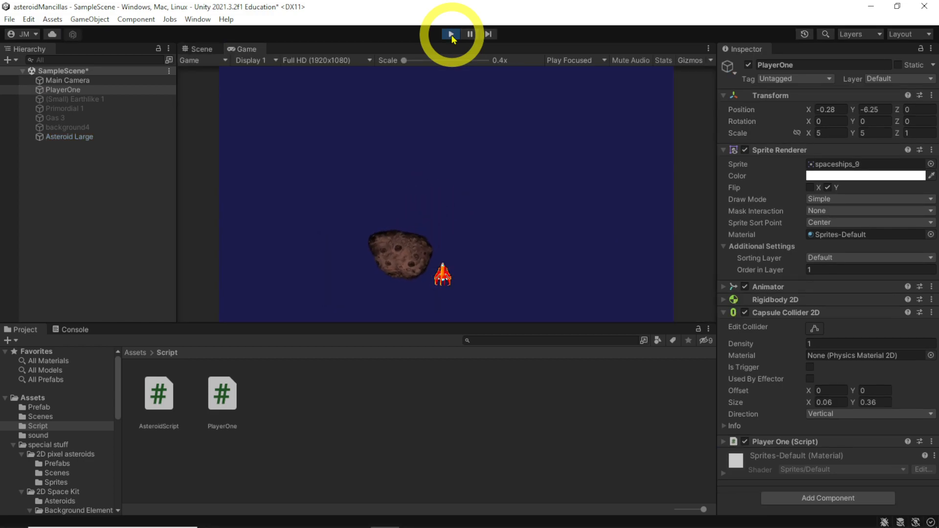
click(465, 114)
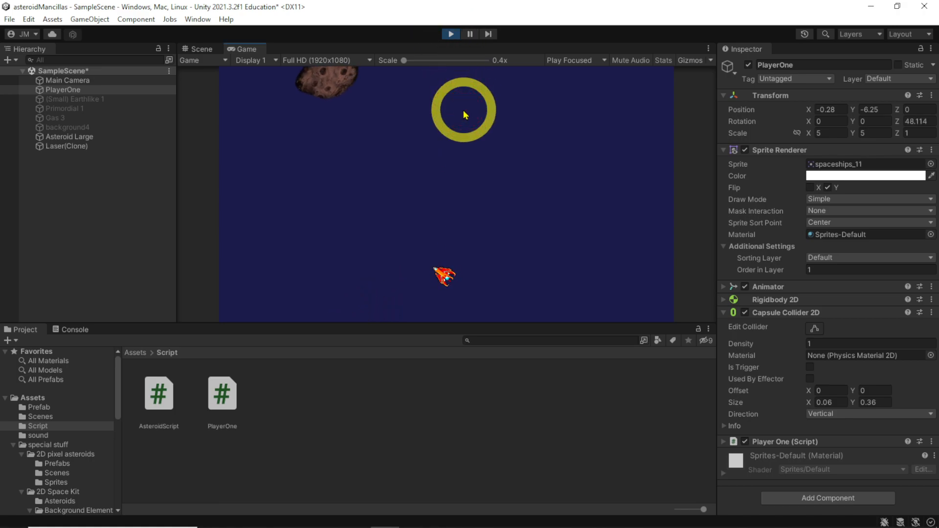
key(Left)
key(Up)
key(Right)
key(Left)
key(Left)
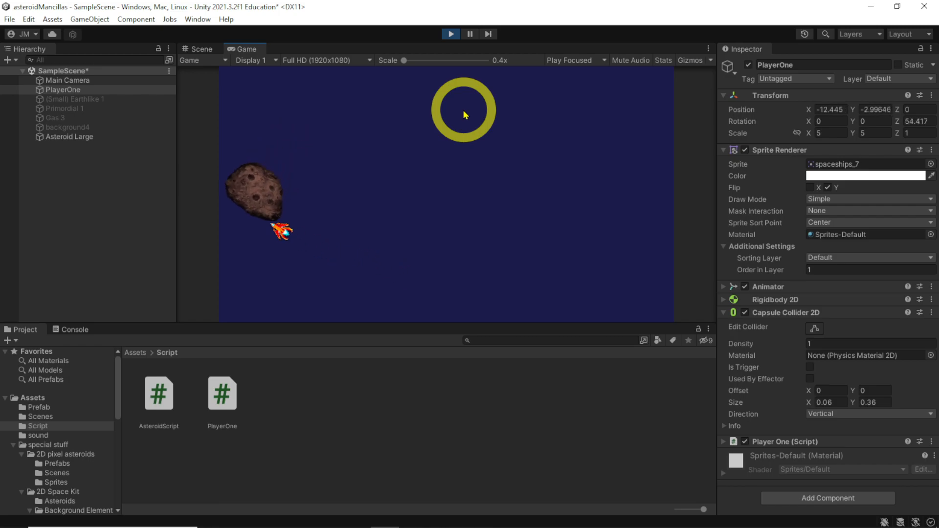
key(Left)
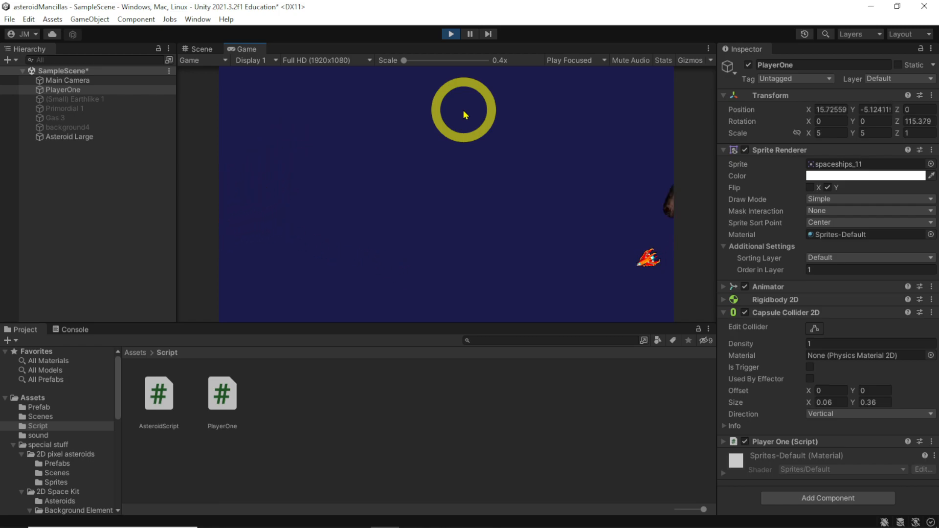
key(Right)
click(463, 110)
key(Left)
click(463, 110)
click(463, 110)
key(Up)
key(Left)
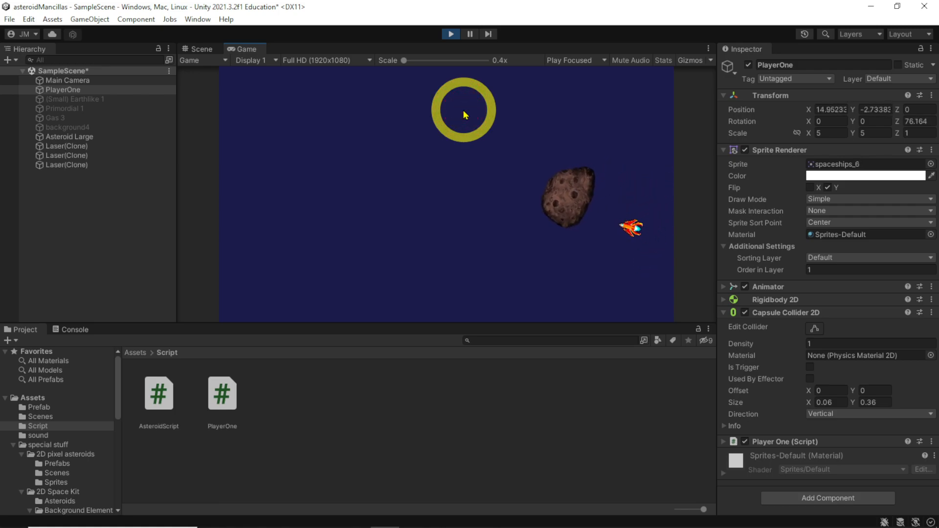
key(Left)
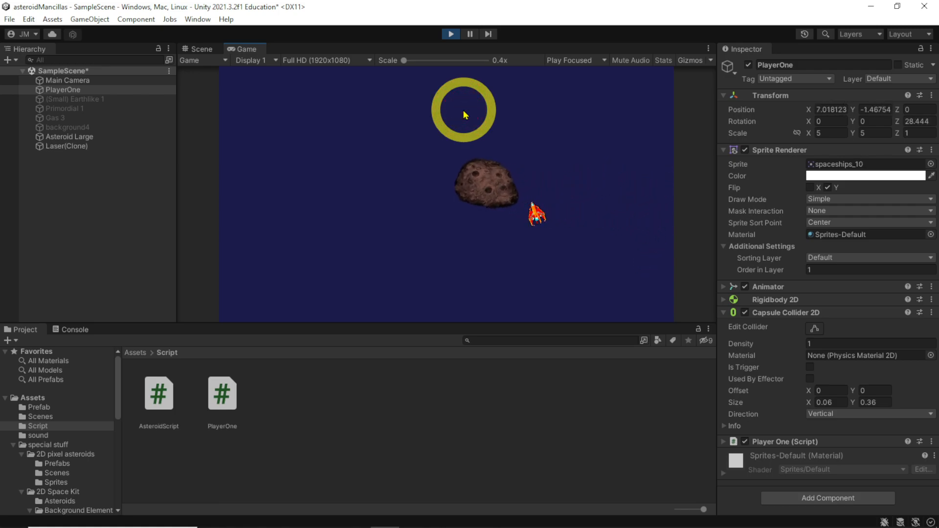
key(Right)
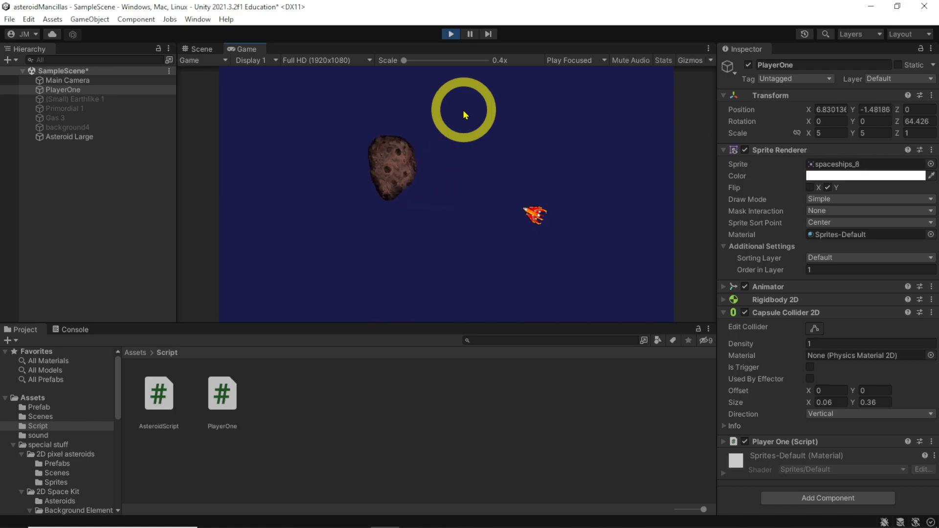
click(450, 34)
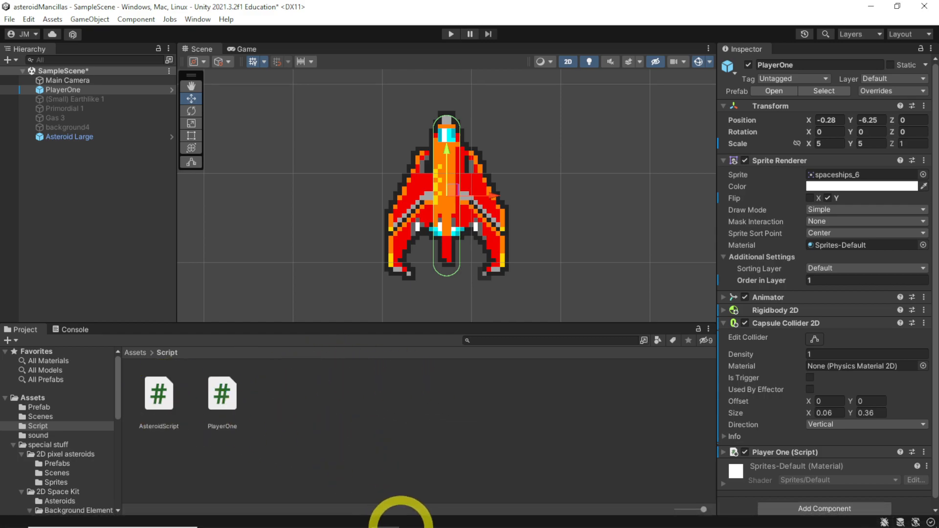
Step: Switch to the PlayerOne.cs script in Visual Studio and comment out the rb.AddTorque(-turnInput) line in FixedUpdate()
click(415, 518)
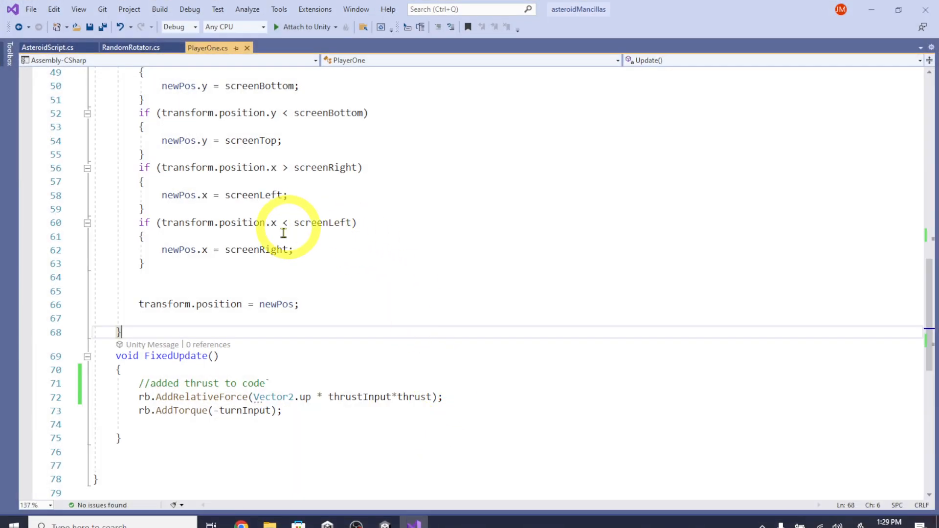
scroll(243, 419, down, 1)
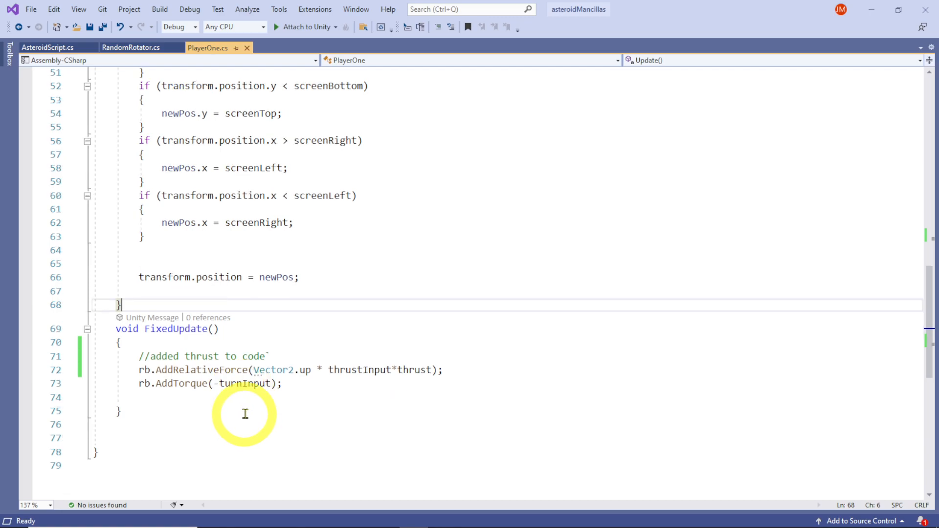
click(142, 383)
key(Left)
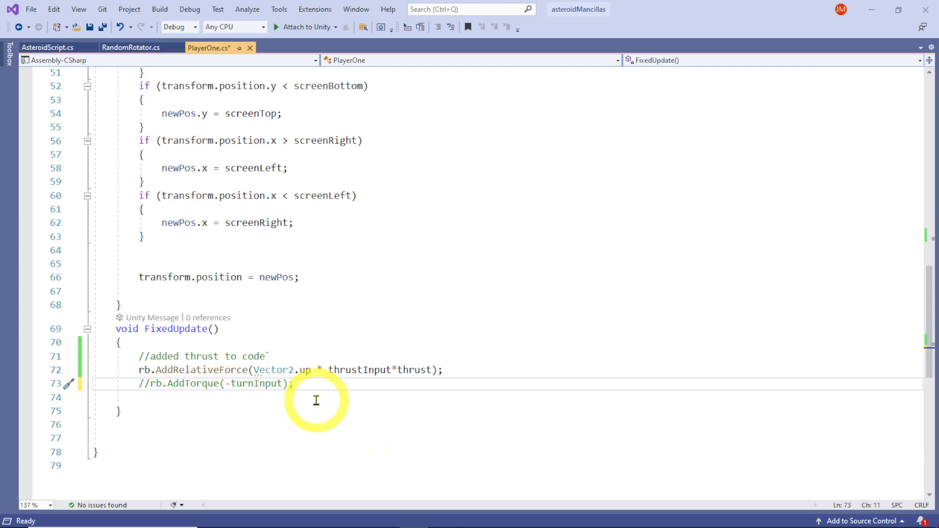
Step: Review the transform.Rotate line under the new rotation comment in Update(), and save PlayerOne.cs
scroll(304, 394, up, 10)
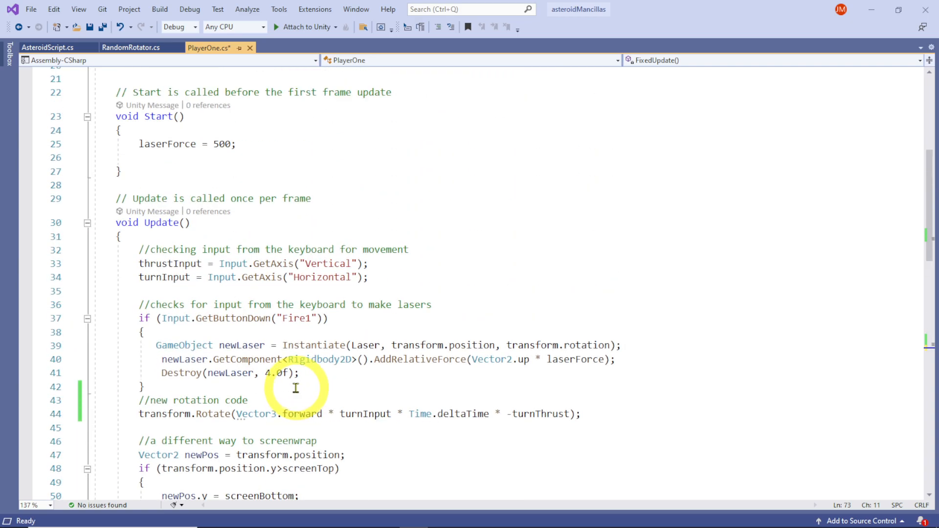
drag(139, 414, 594, 419)
click(378, 392)
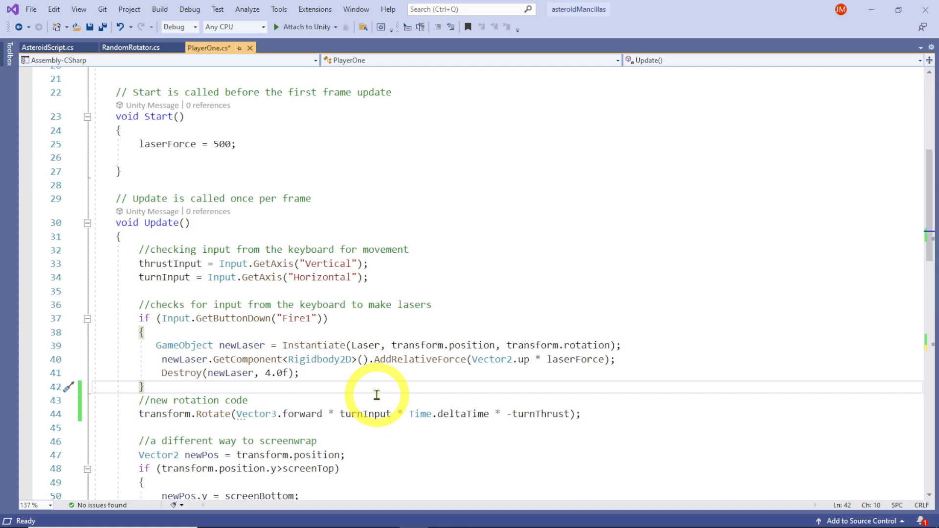
scroll(269, 435, down, 7)
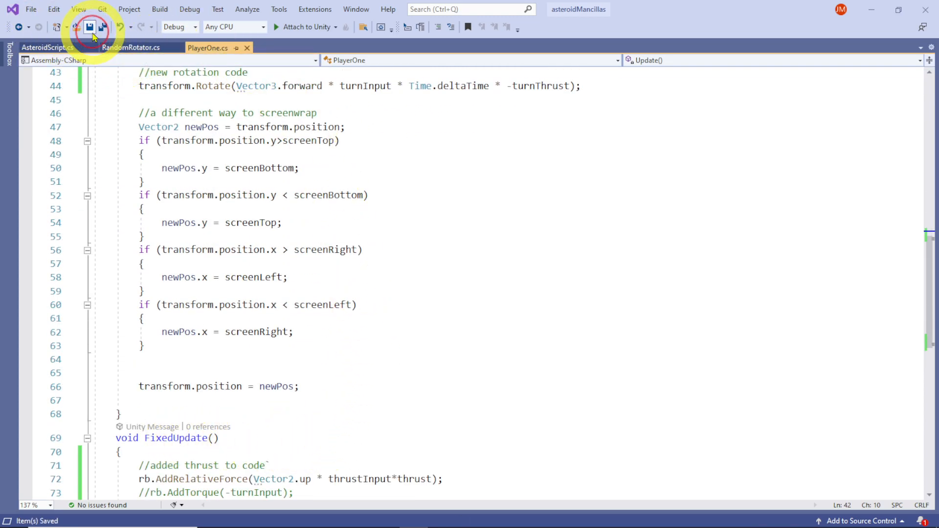
Step: Switch back to Unity, run the game to test turning the ship with the revised script, and stop it
click(870, 11)
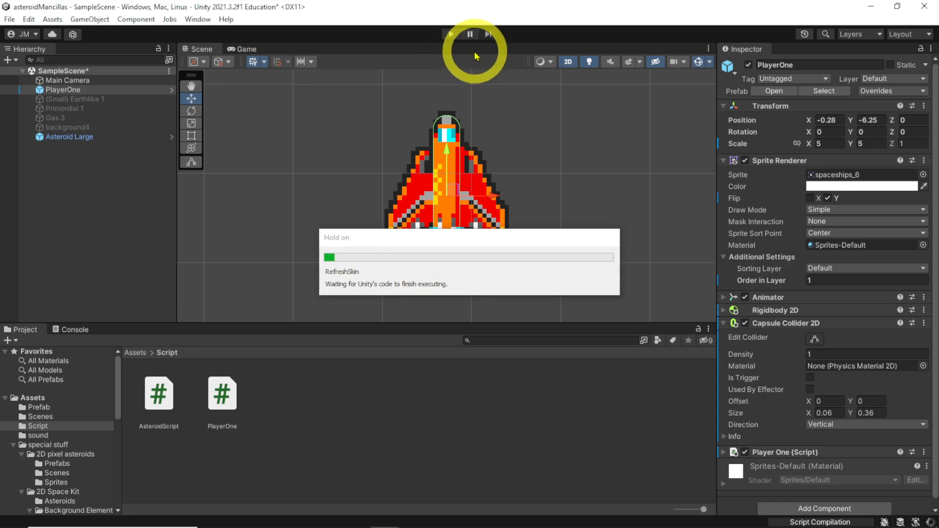
click(450, 34)
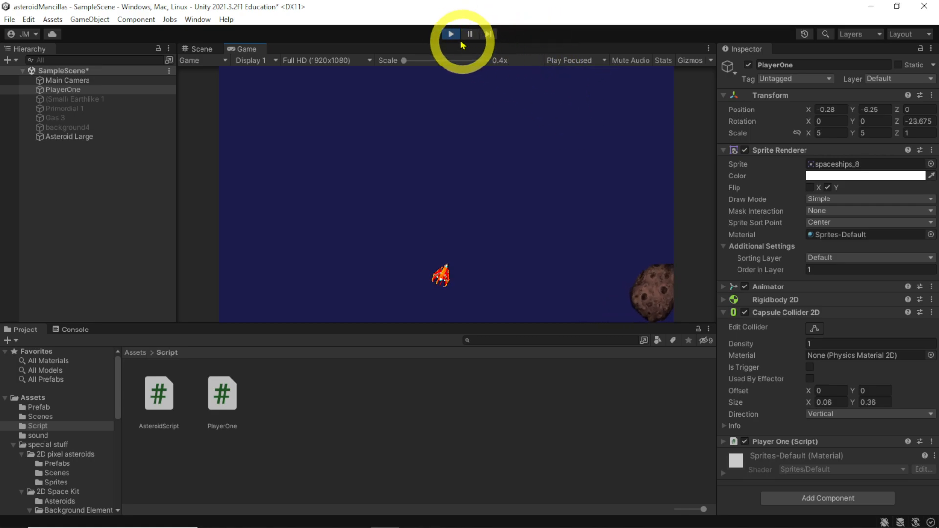
click(450, 34)
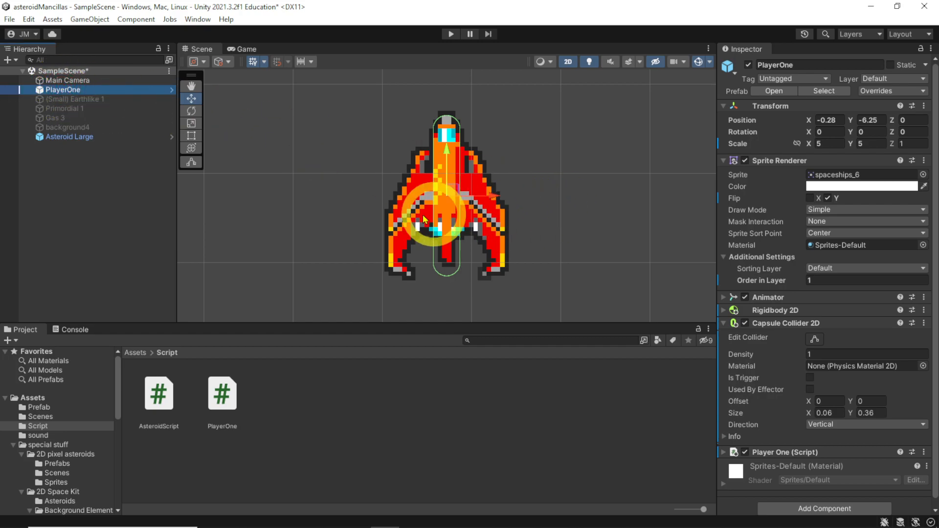
Step: Check PlayerOne's Rigidbody 2D settings and enable Use Auto Mass on Asteroid Large's Rigidbody 2D
click(723, 310)
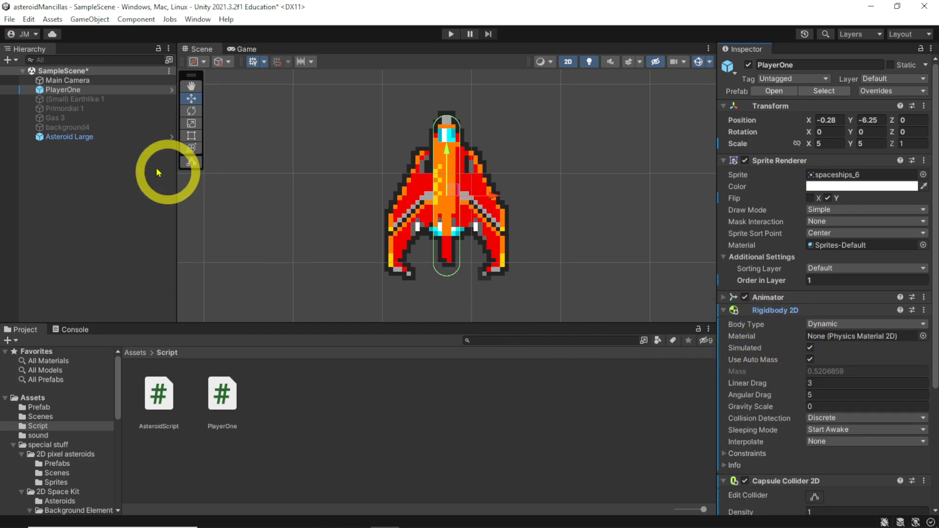
click(55, 136)
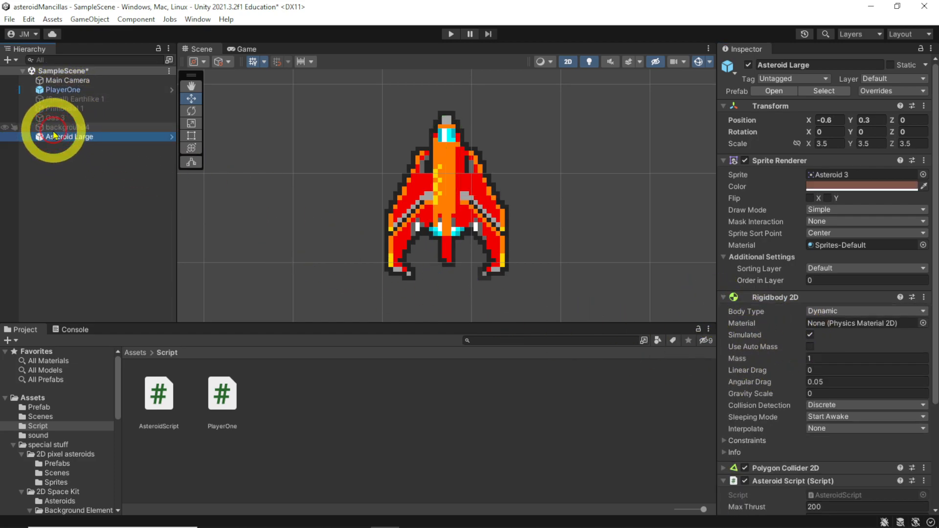
click(810, 347)
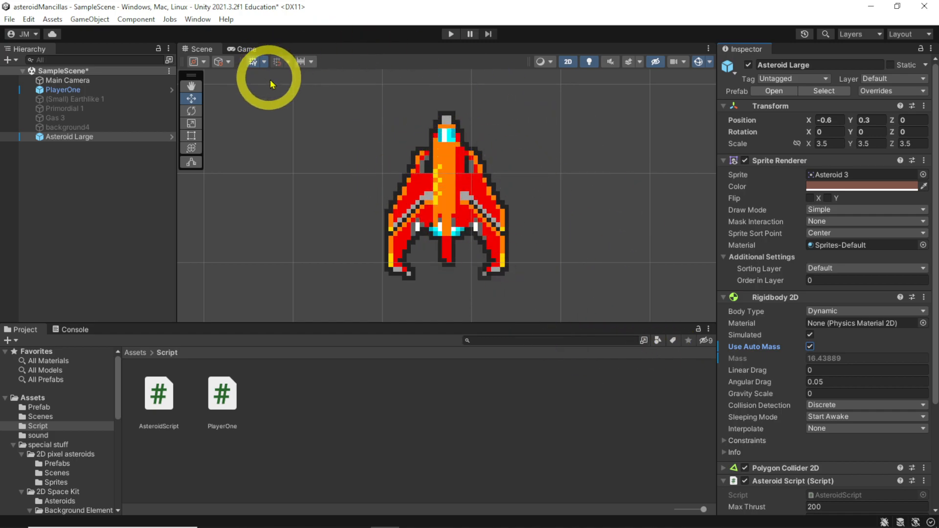
Step: Play-test the asteroid's auto mass by firing a laser and thrusting the ship into it, and stop the game
click(451, 34)
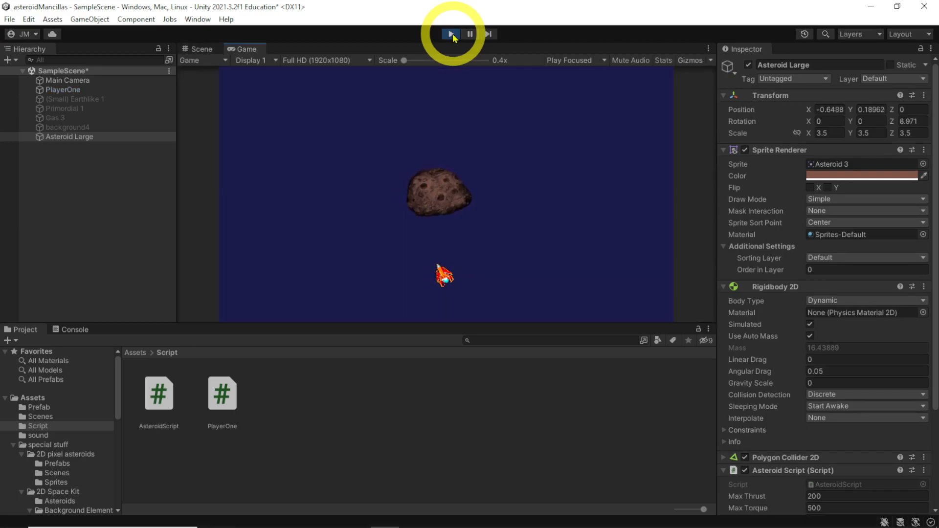
key(space)
key(Up)
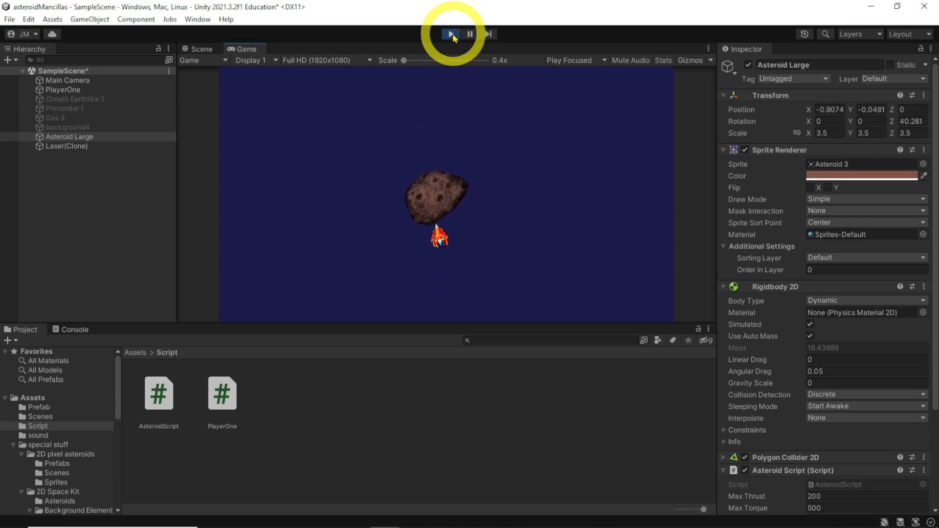
key(Up)
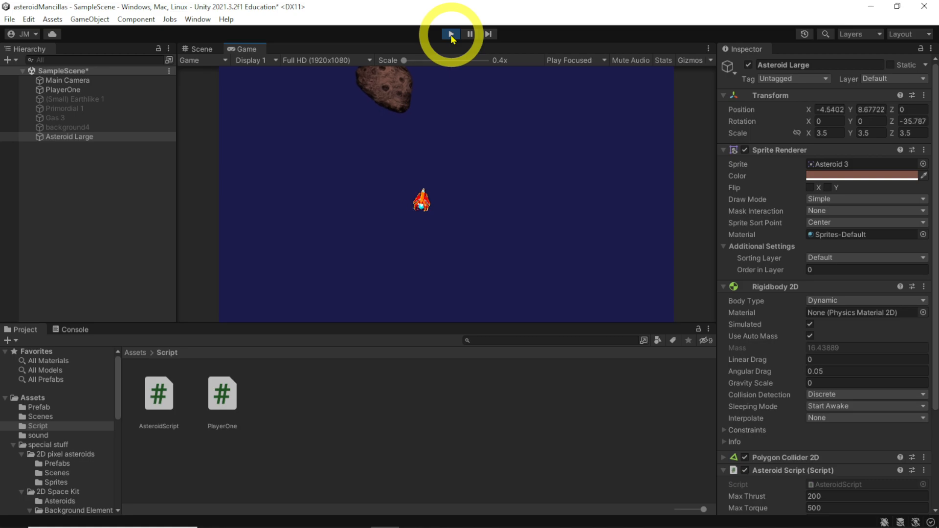
click(450, 35)
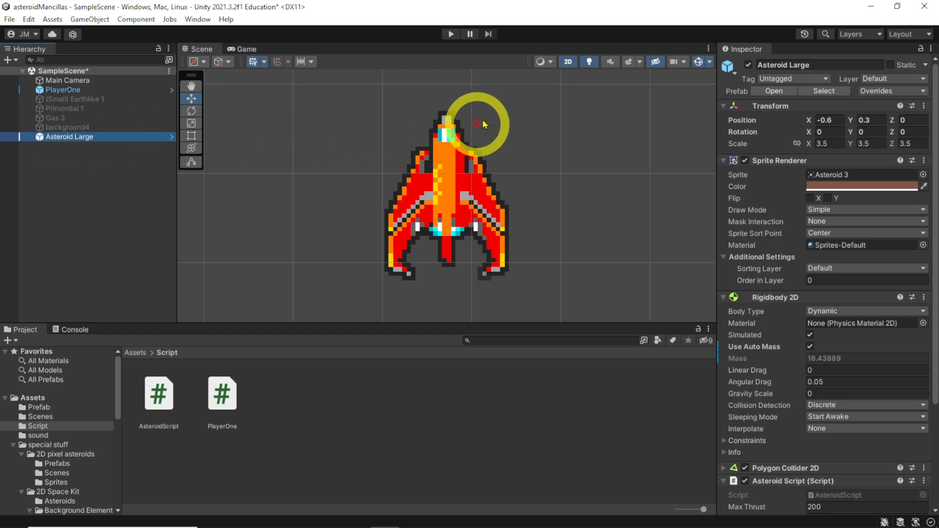
Step: Run the game to watch the asteroid drift, collapse its Rigidbody 2D to examine the Asteroid Script settings, and stop the game
click(451, 35)
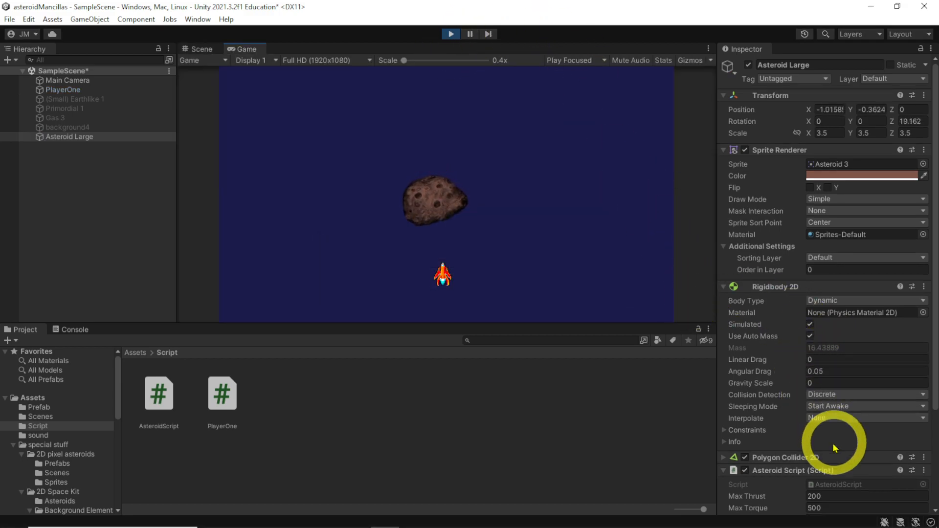
click(724, 289)
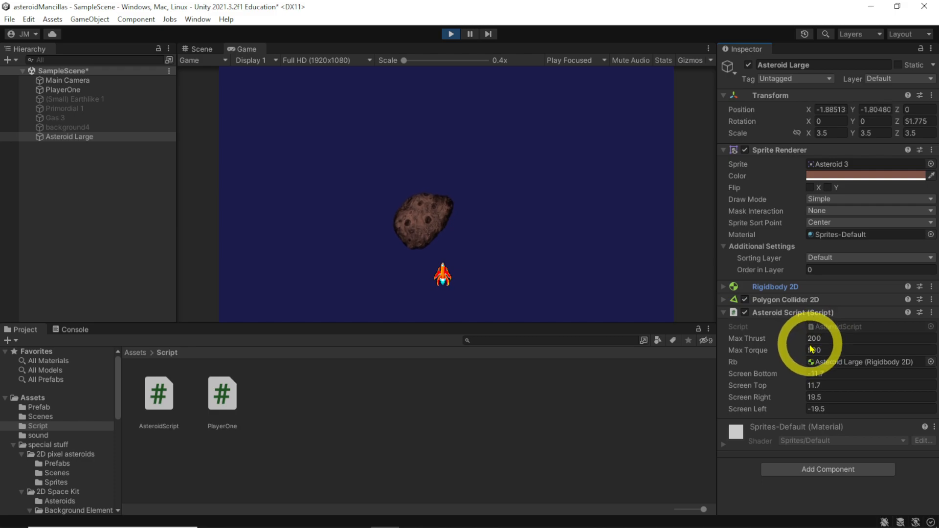
click(450, 34)
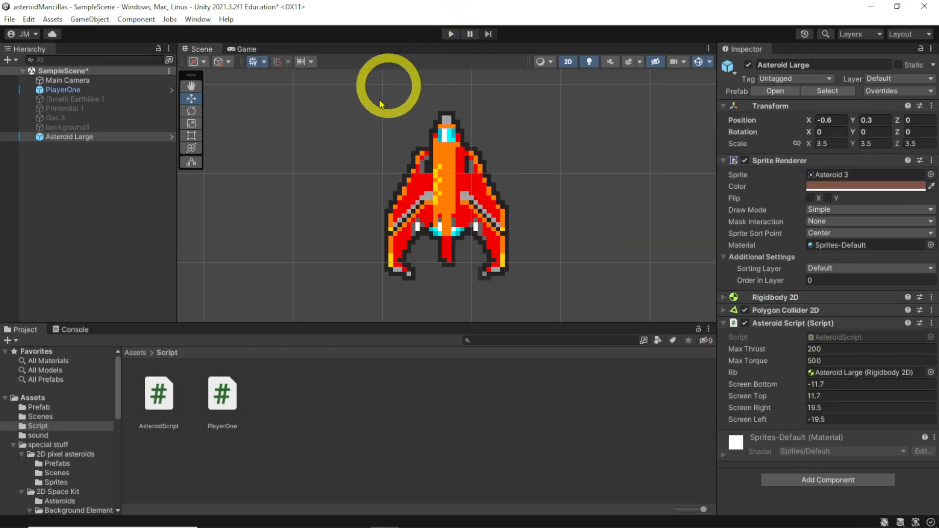
Step: Set Max Thrust and Max Torque to 1000 in Asteroid Large's Asteroid Script, and briefly play-test the asteroid's motion
scroll(461, 130, down, 5)
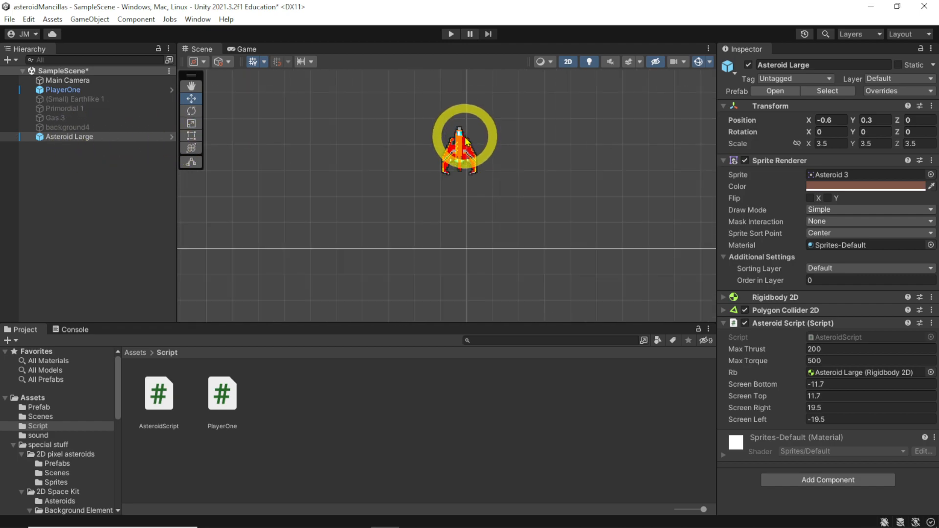
middle_drag(480, 137, 482, 256)
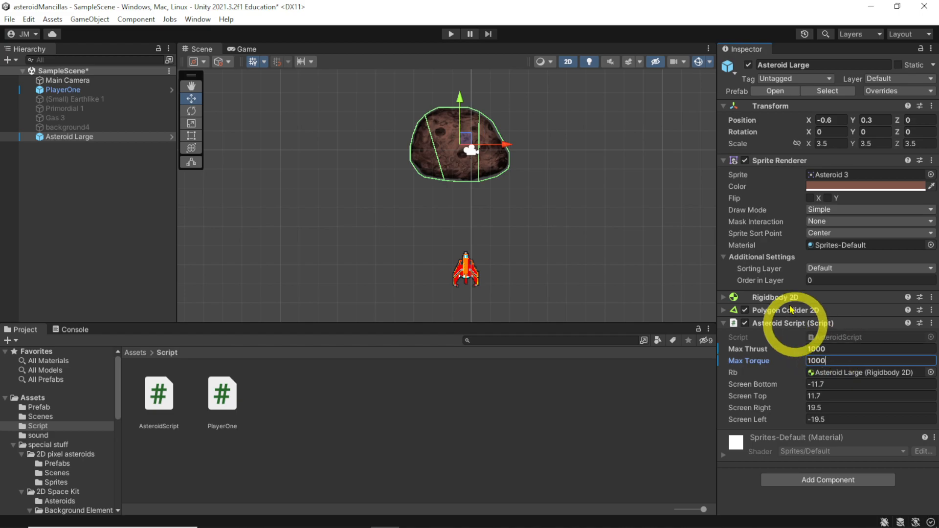
click(555, 178)
click(450, 34)
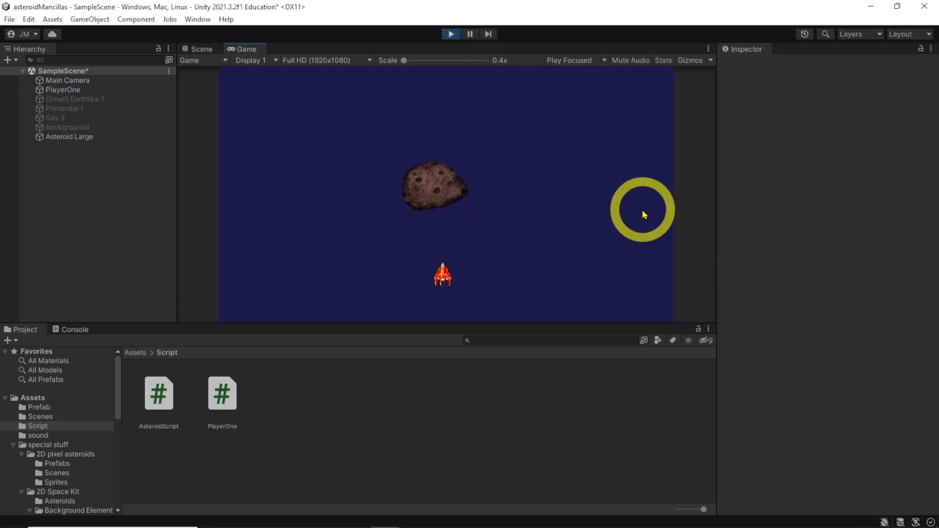
click(450, 35)
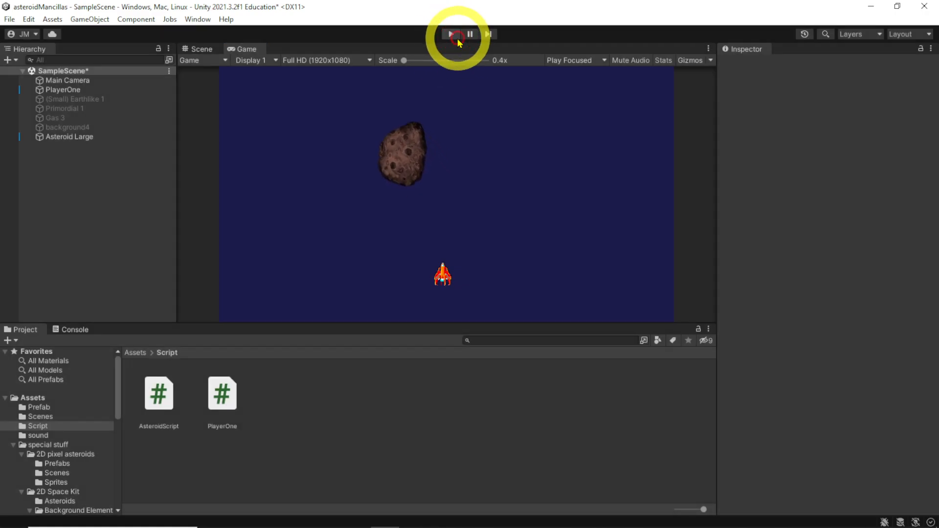
Step: Apply all of Asteroid Large's overrides to its prefab
click(64, 137)
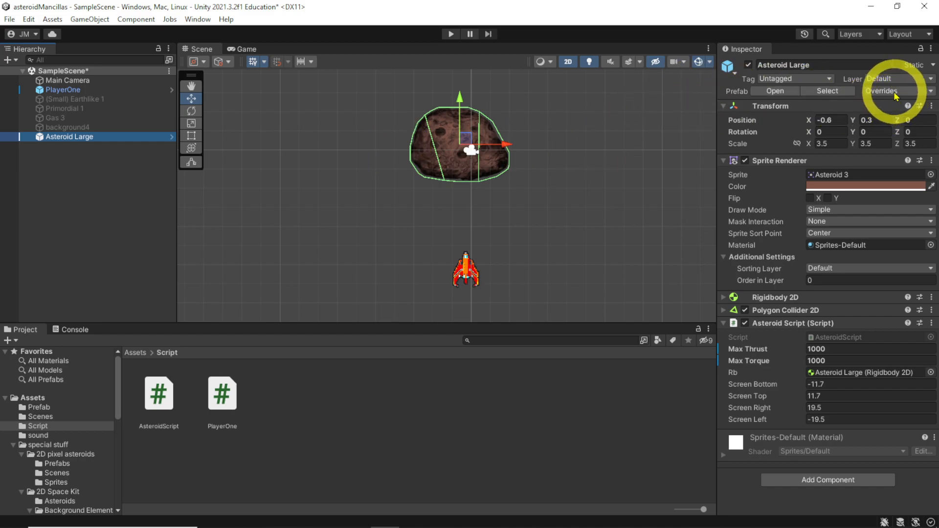
click(895, 95)
click(901, 195)
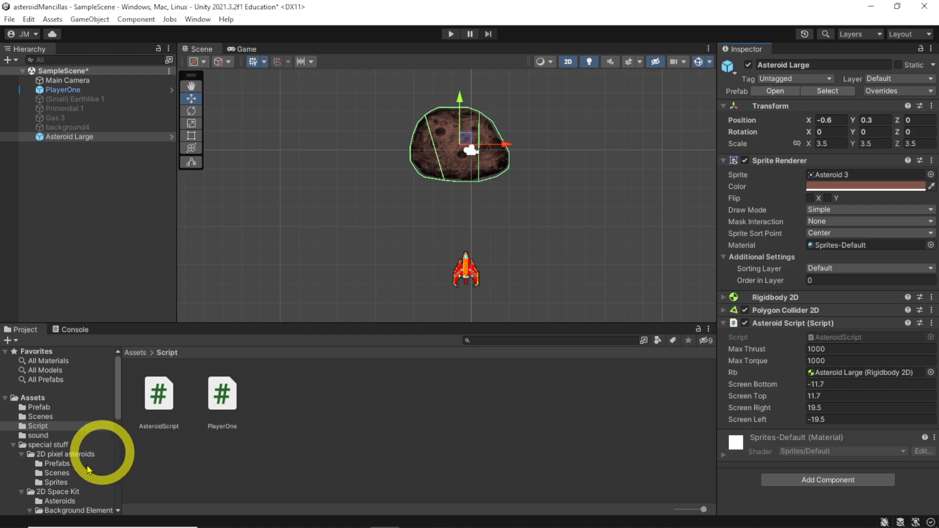
Step: Open the Prefabs folder of the 2D pixel asteroids assets
click(57, 464)
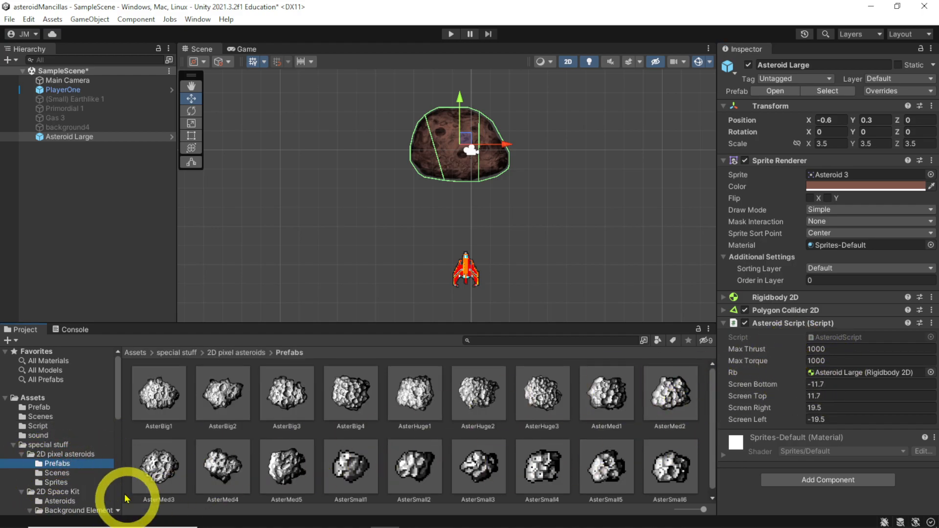
click(57, 464)
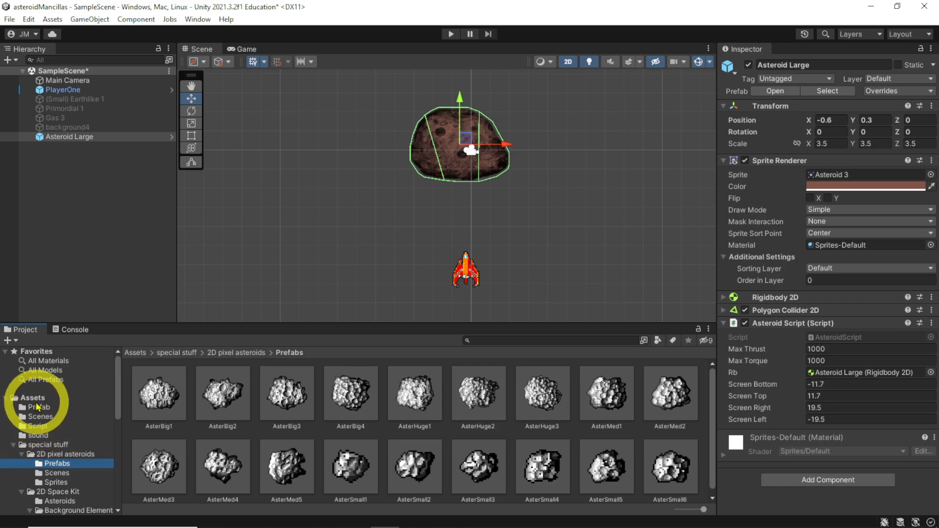
Step: Open the project's main Prefab folder and check the Asteroid Script values on the Asteroid Large prefab
click(38, 402)
click(38, 408)
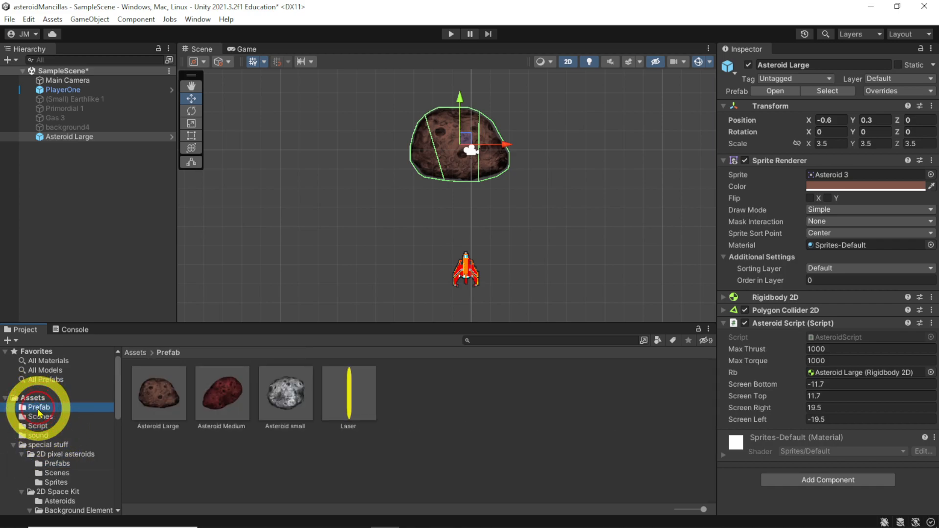
click(153, 400)
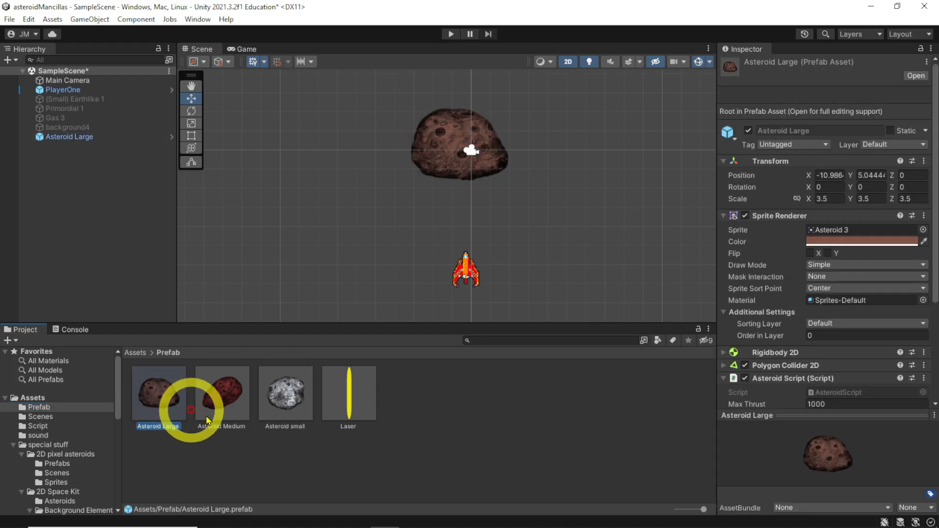
scroll(834, 370, down, 5)
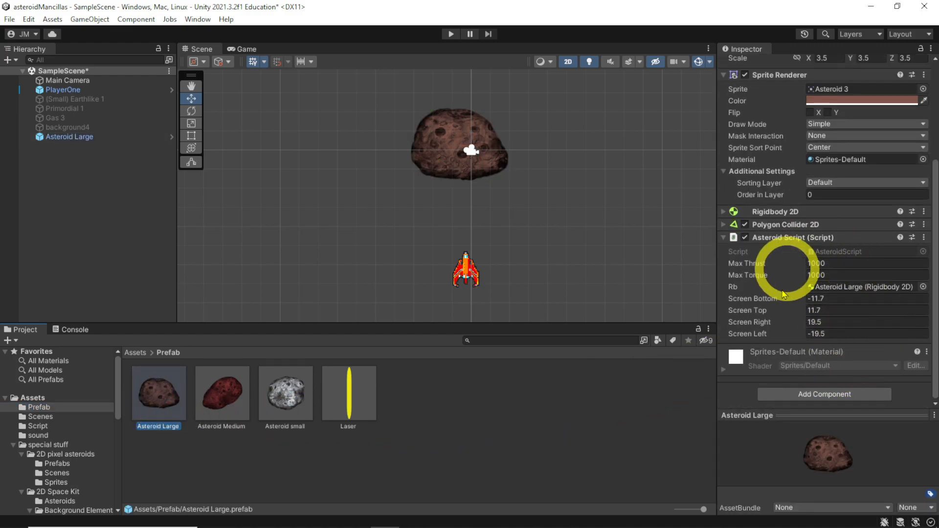
click(665, 432)
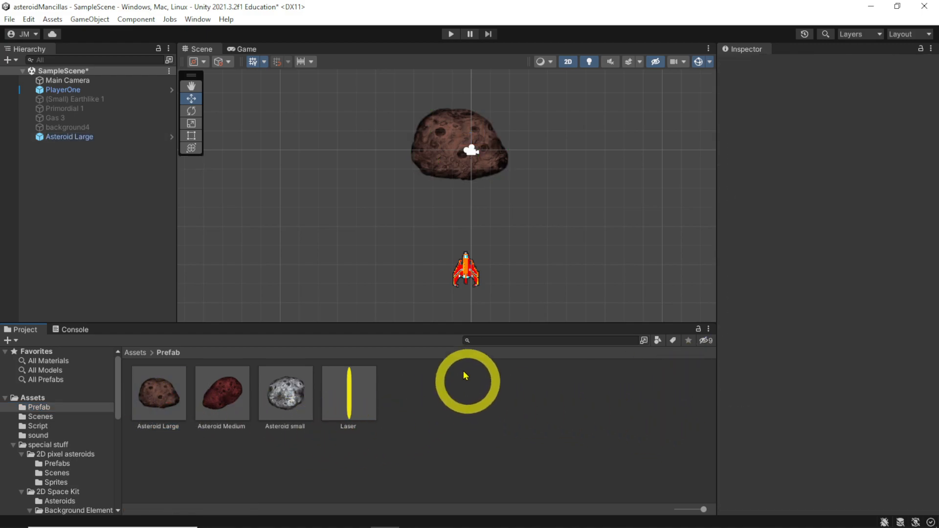
Step: Add two Asteroid Large prefab instances near the upper corners of the camera frame and list them below Asteroid Large in the Hierarchy
scroll(582, 206, down, 6)
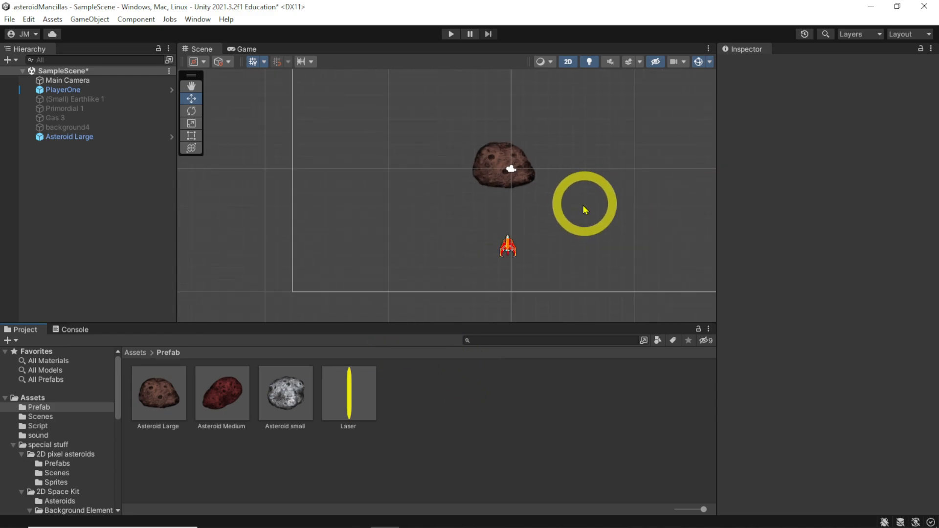
drag(157, 388, 651, 134)
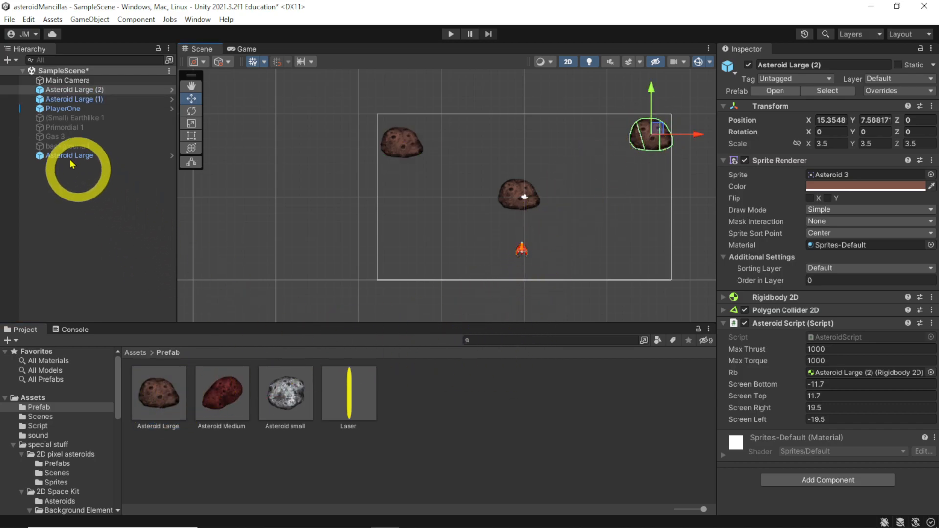
drag(69, 91, 63, 164)
drag(74, 92, 69, 177)
click(130, 199)
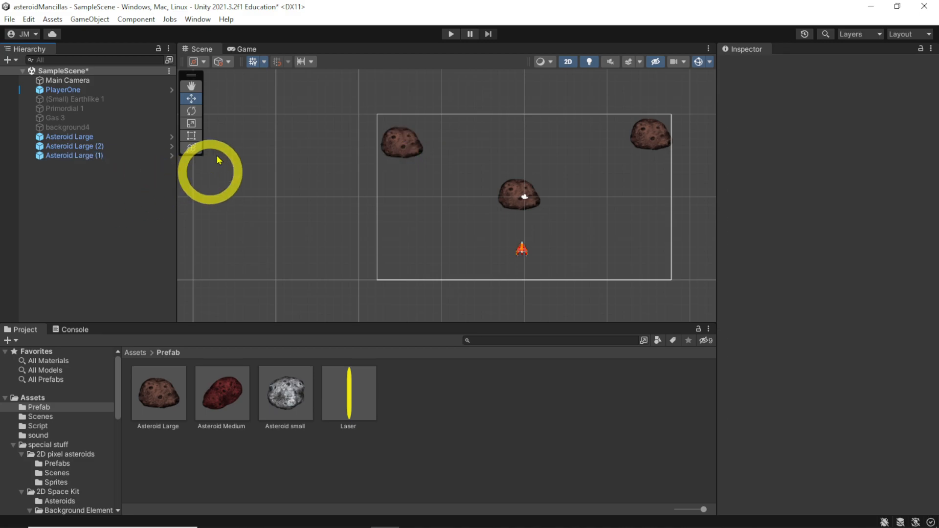
Step: Run the game briefly to watch the three large asteroids move, and stop it
click(451, 34)
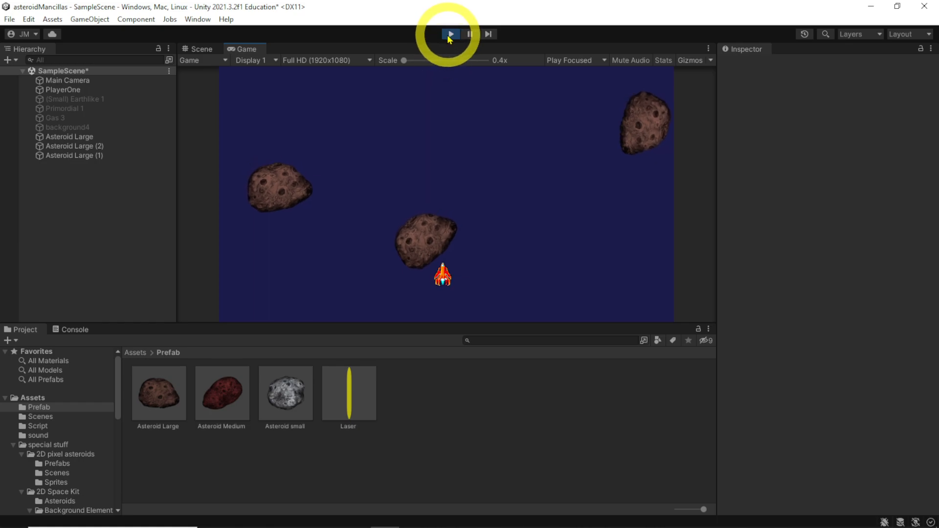
click(449, 36)
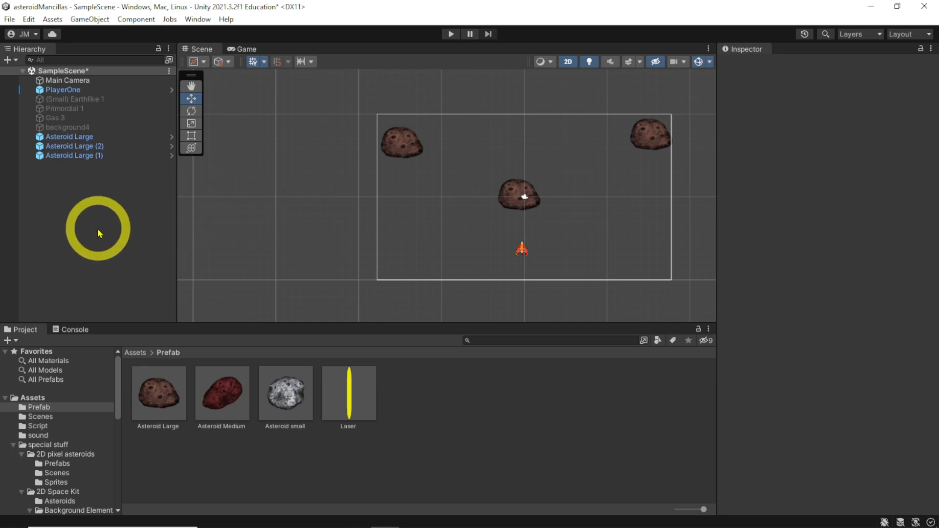
Step: Switch to AsteroidScript.cs in Visual Studio, remove the stray backtick after "transform.position = newPos;" and look through the script
key(alt+Tab)
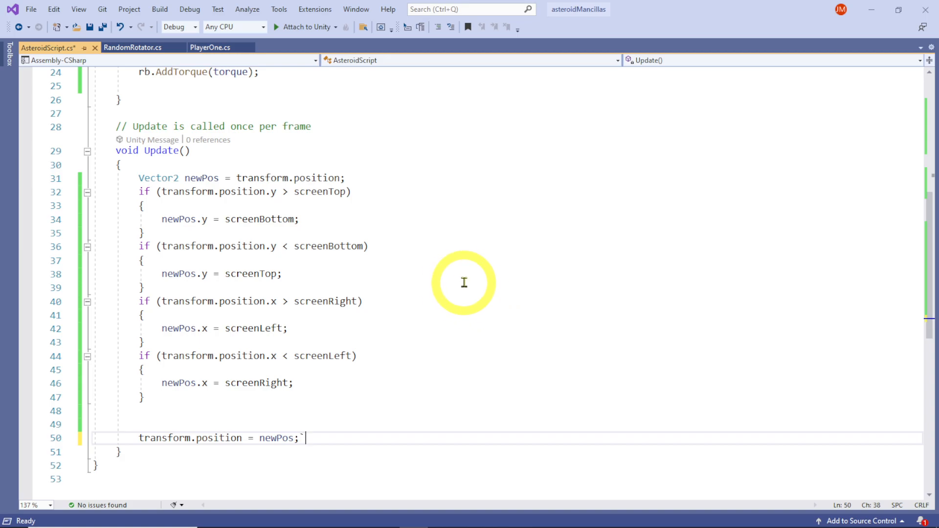
right_click(621, 74)
click(508, 147)
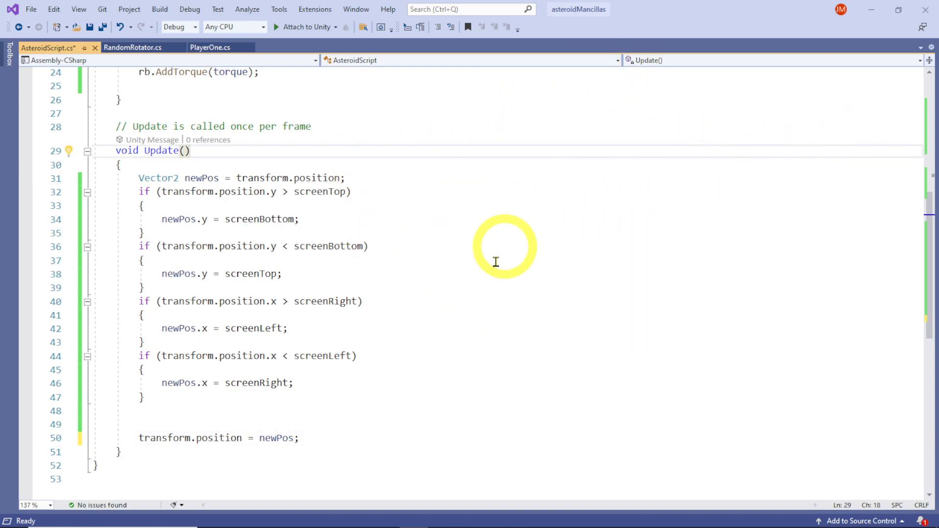
scroll(540, 316, up, 4)
scroll(525, 306, up, 3)
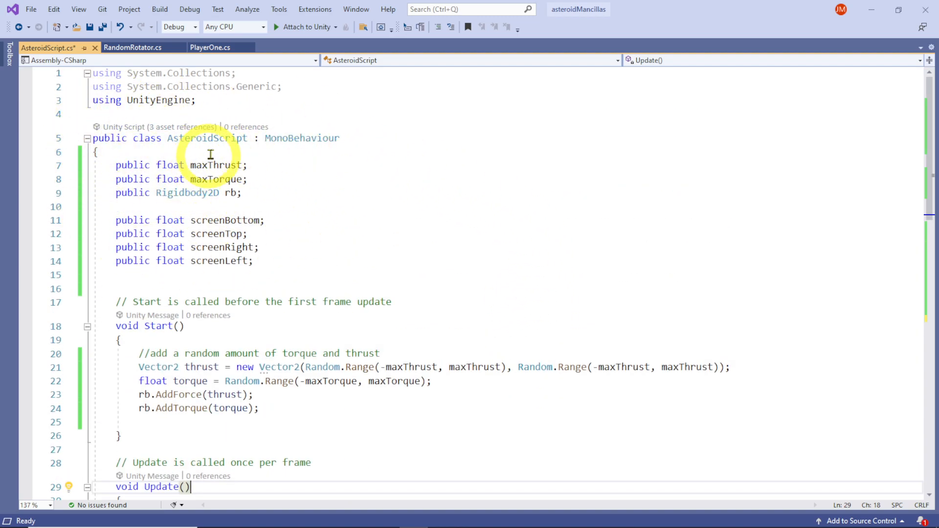
scroll(213, 153, down, 10)
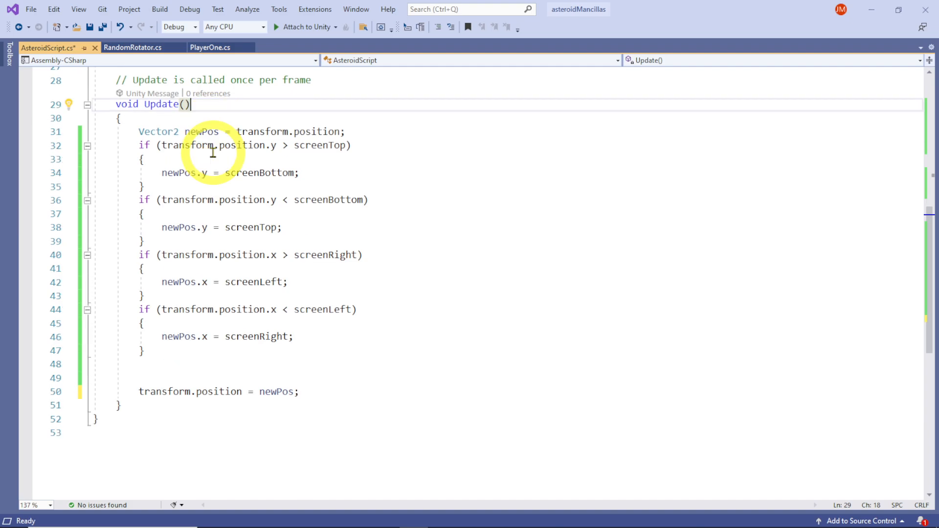
Step: Add a void OnTriggerEnter2D method below Update in AsteroidScript, with its Collider2D parameter named other
click(142, 350)
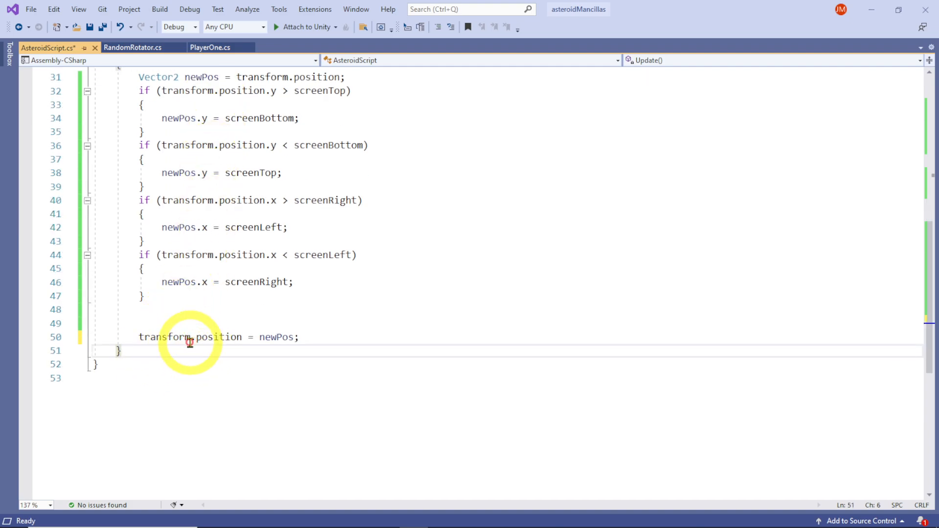
key(Return)
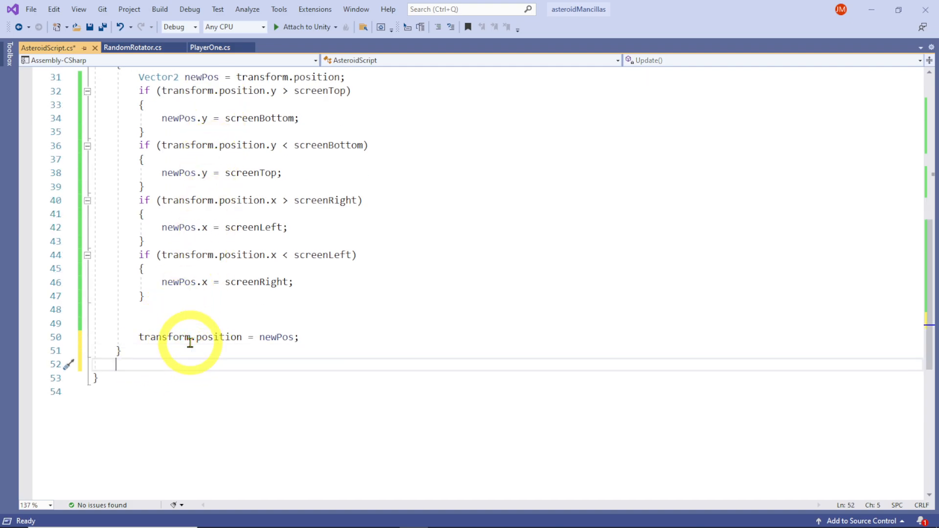
text(void)
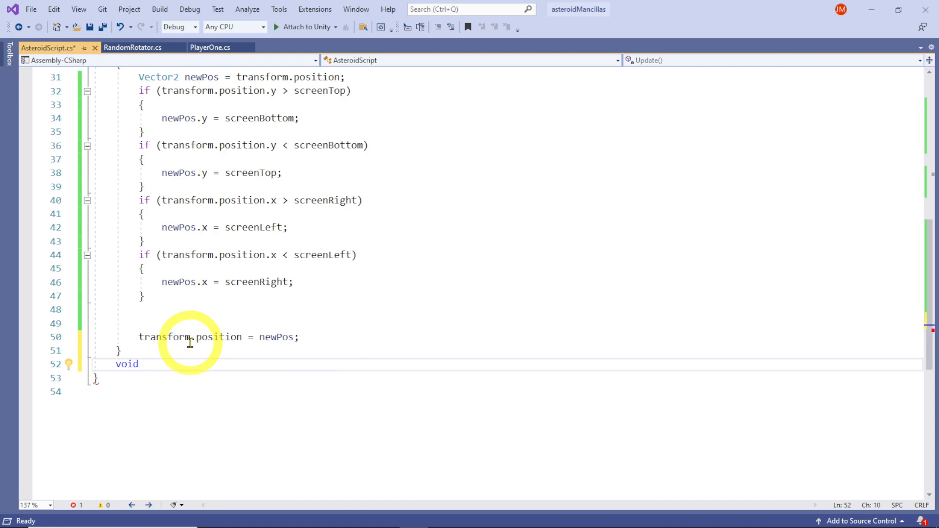
text( OnTr)
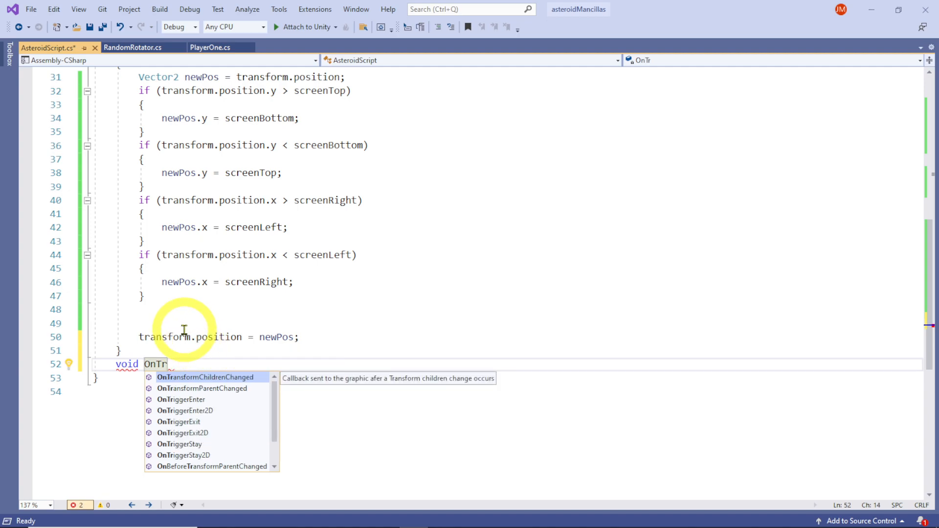
double_click(193, 410)
click(160, 375)
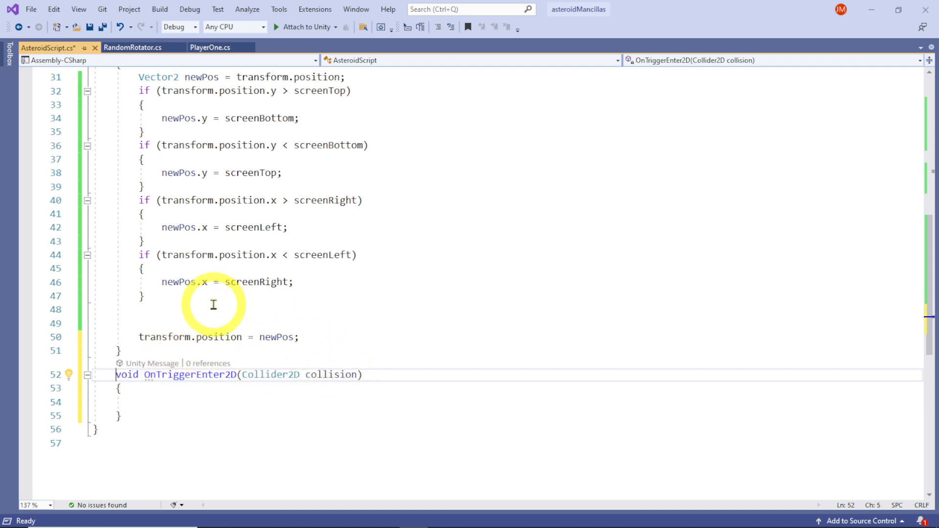
drag(306, 375, 353, 377)
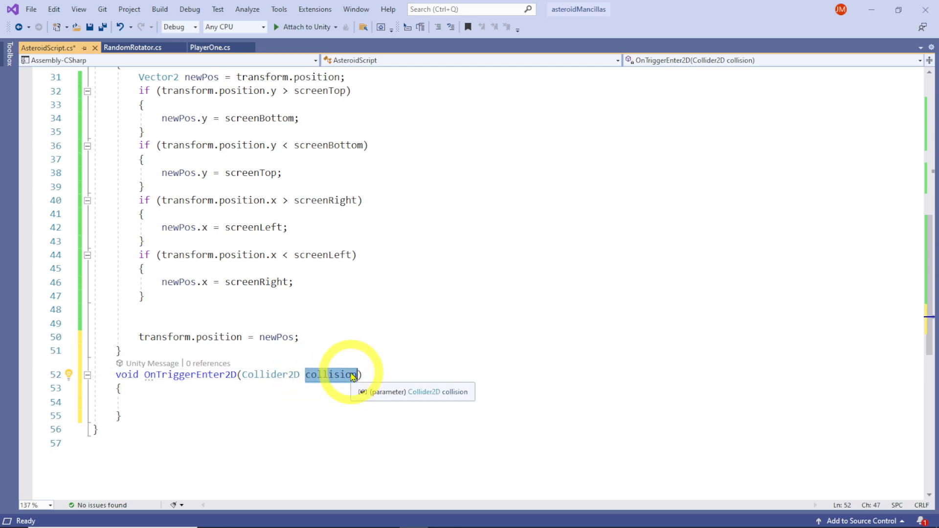
text(other)
Step: Write "Destroy(other.gameObject);" inside OnTriggerEnter2D and save the scripts
click(135, 402)
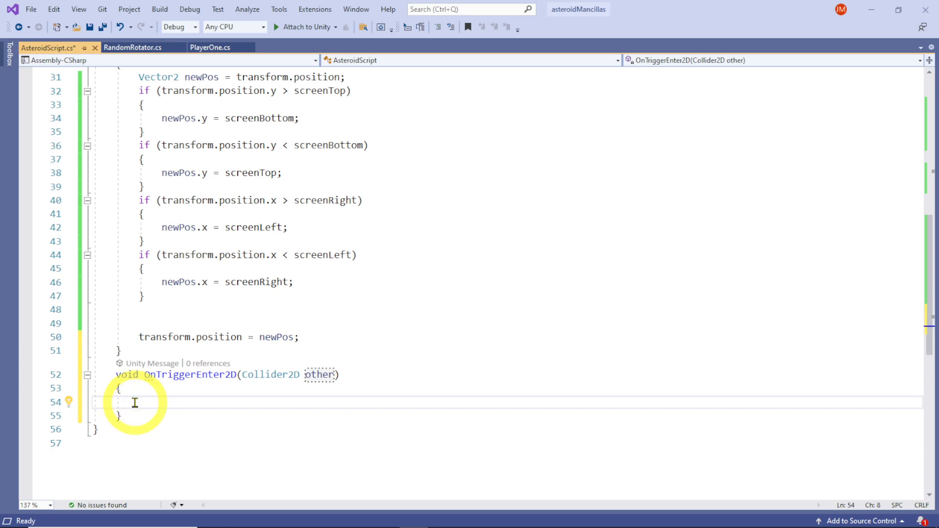
text(estr)
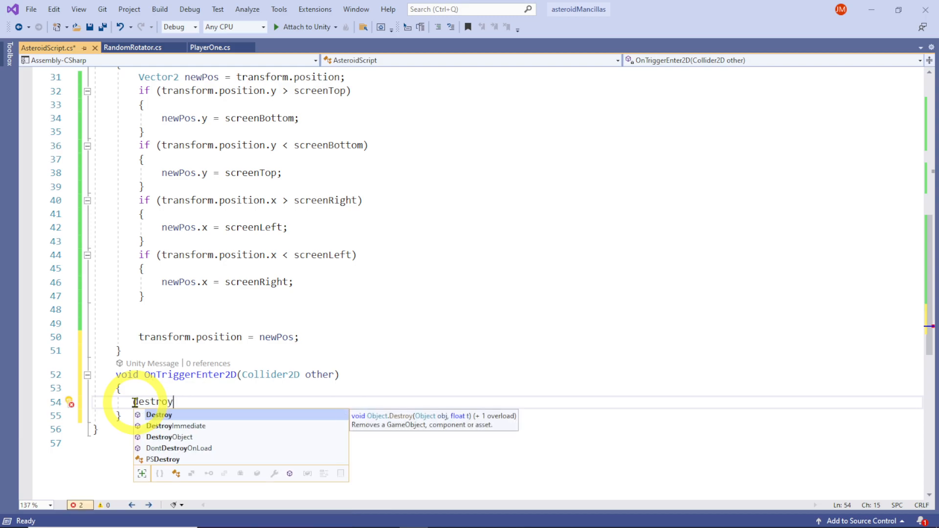
text(oy )
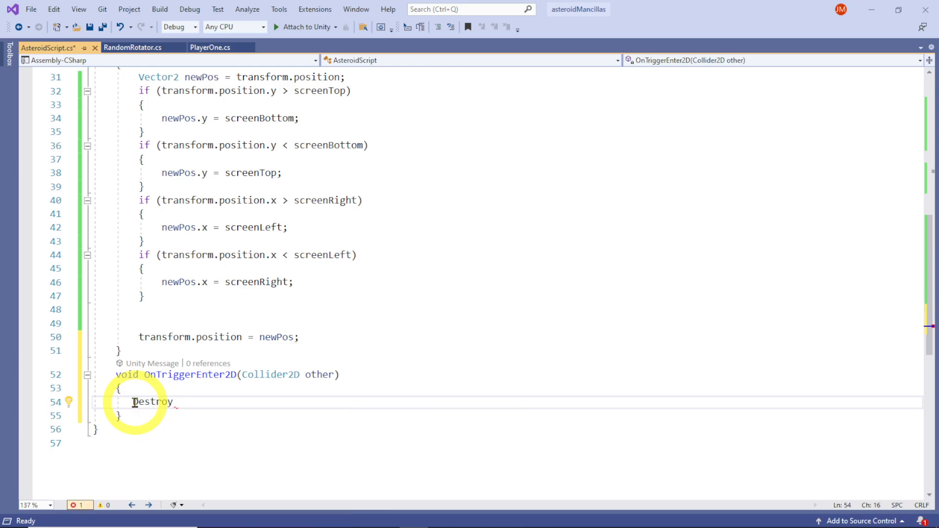
text((other)
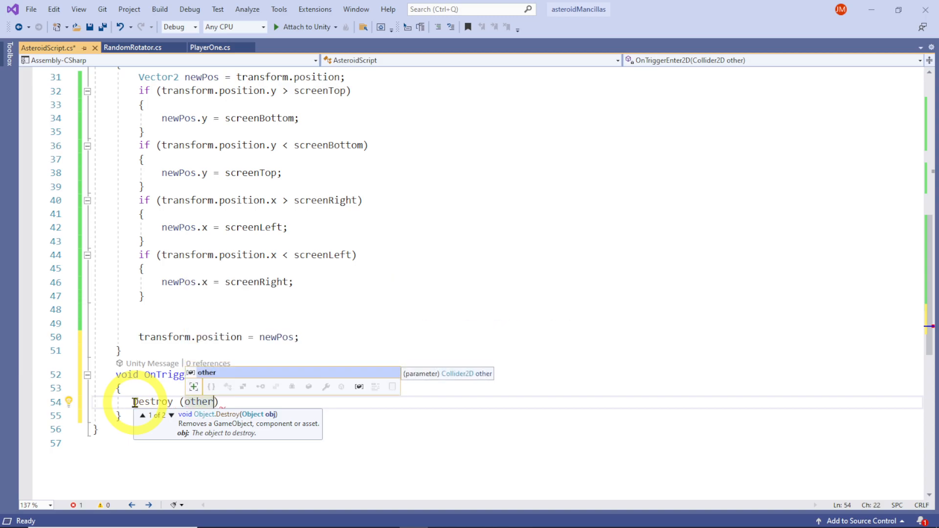
text(.)
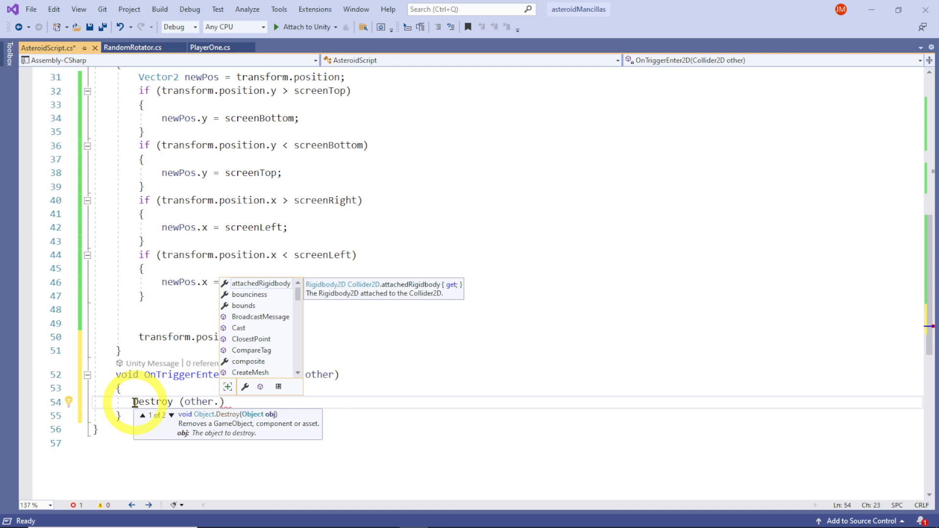
text(game)
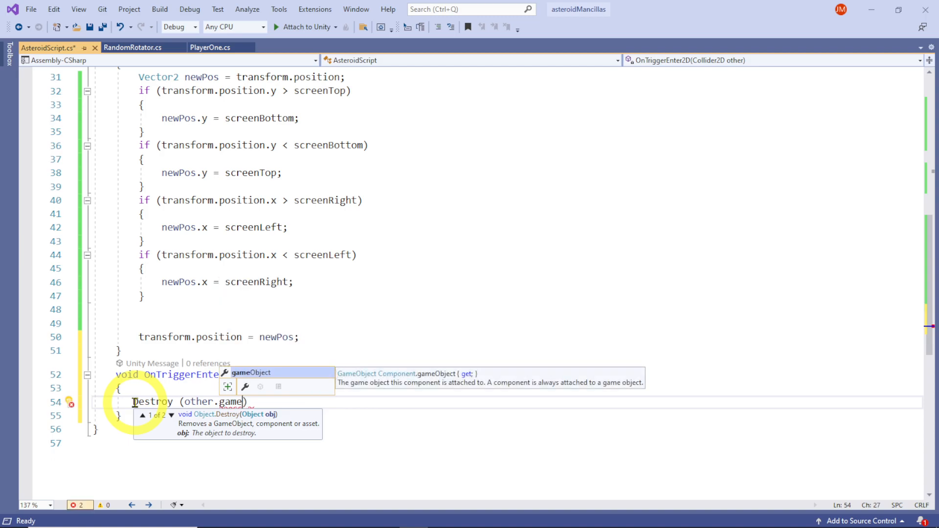
key(Tab)
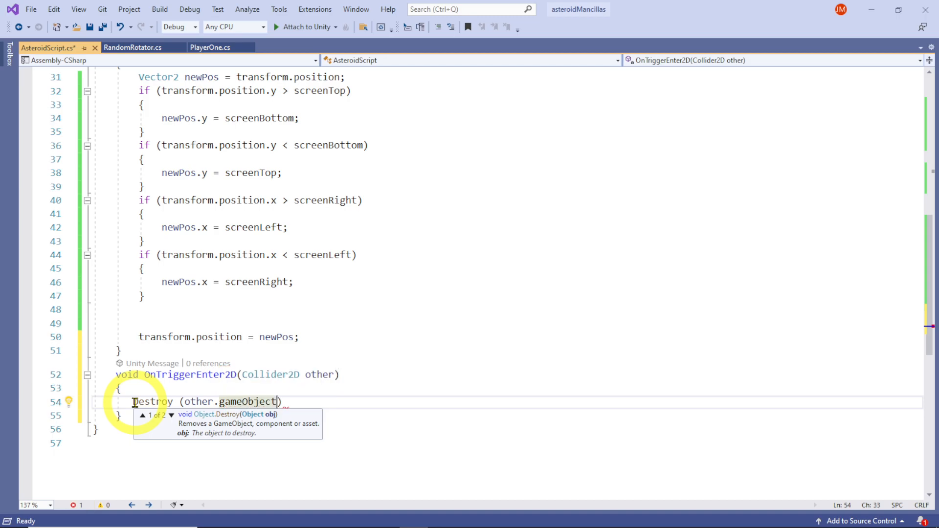
text())
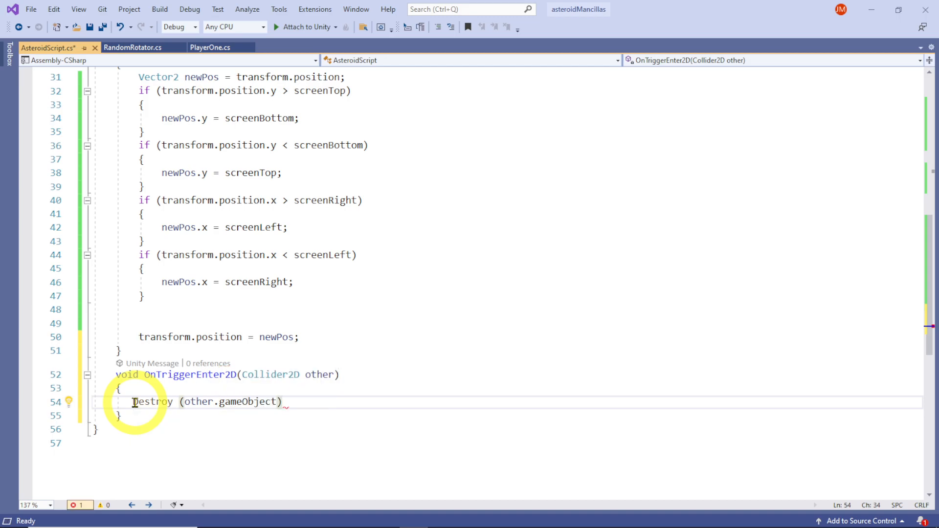
click(181, 443)
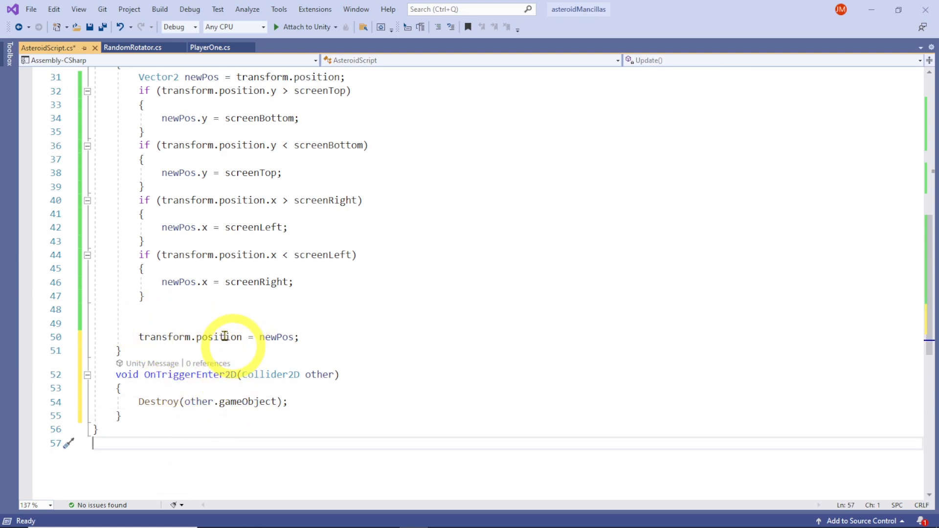
click(102, 28)
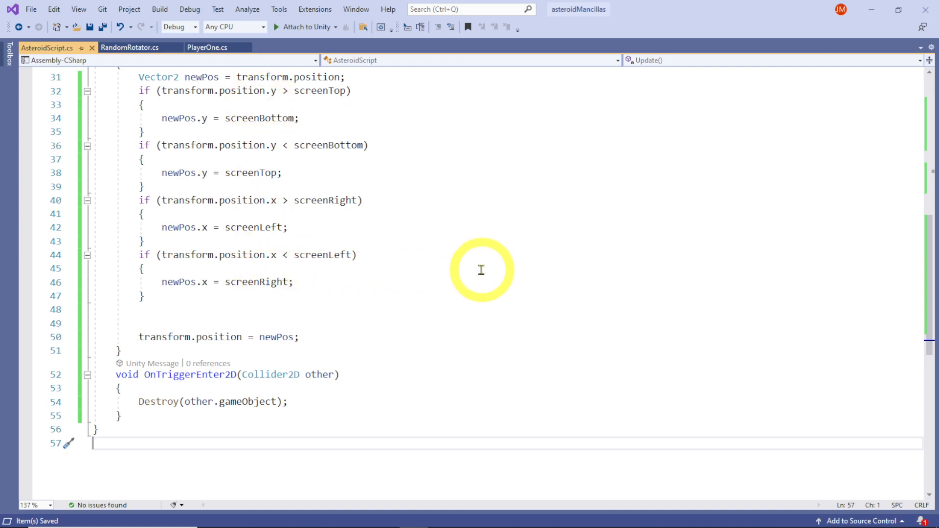
Step: Return to Unity and play-test turning the ship and firing lasers at the asteroids, stopping the game at the end
click(871, 14)
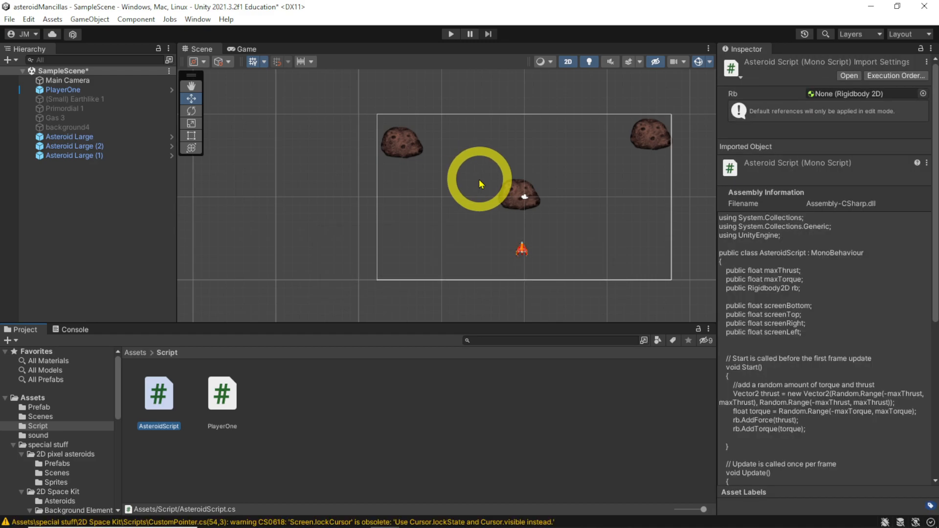
click(449, 34)
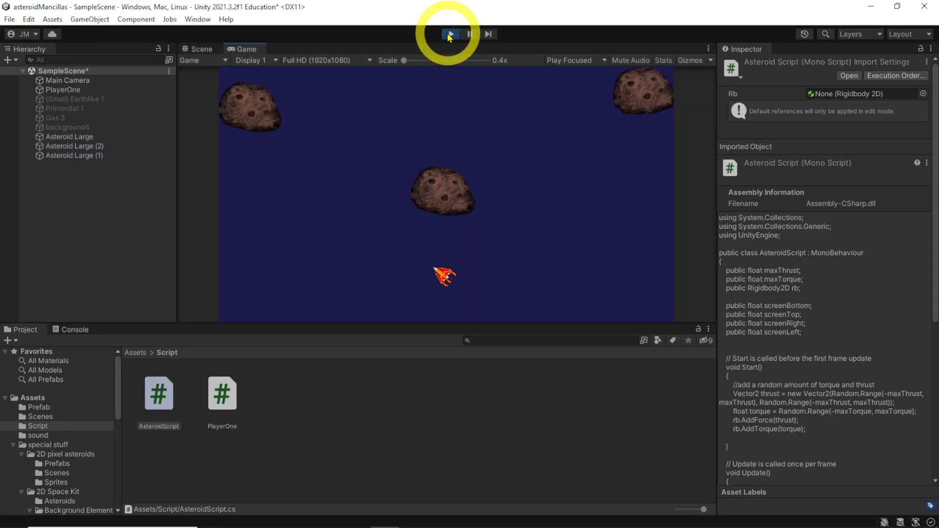
key(Right)
key(space)
key(space)
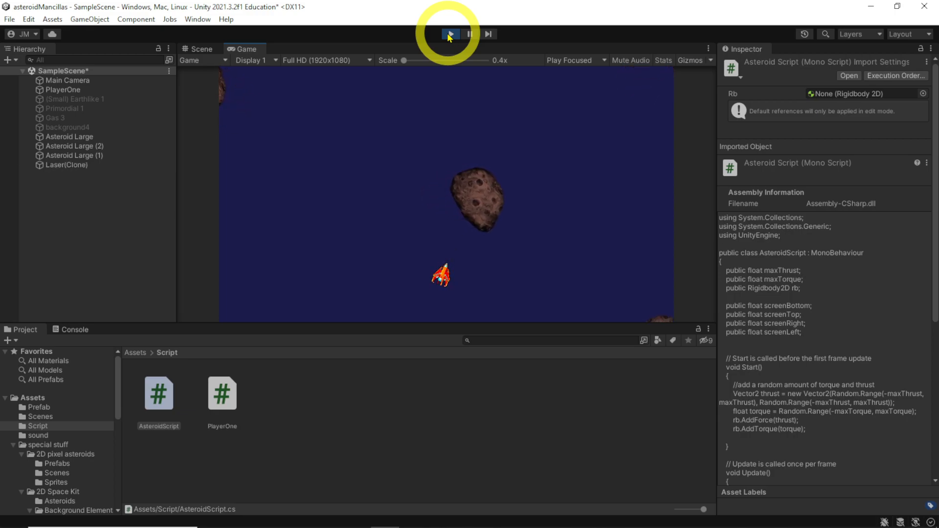
key(space)
key(Right)
key(space)
key(Right)
key(Left)
key(space)
key(space)
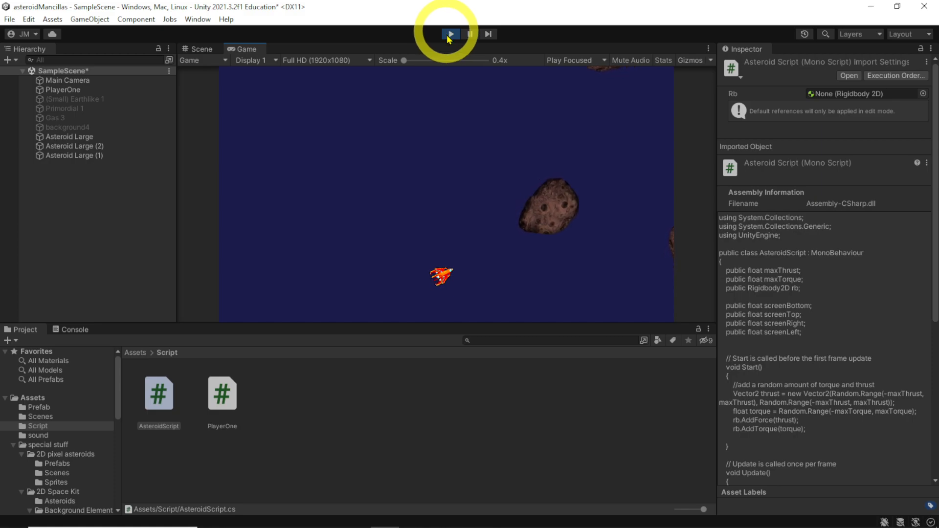
click(450, 35)
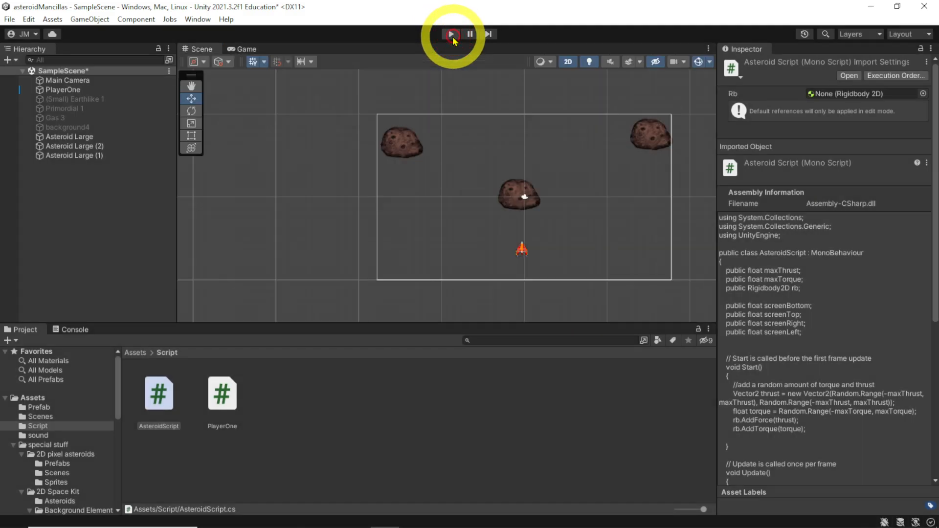
Step: Shift the Polygon Collider 2D of Asteroid Large to offset X -0.06 and expand the collider's info and points
click(89, 140)
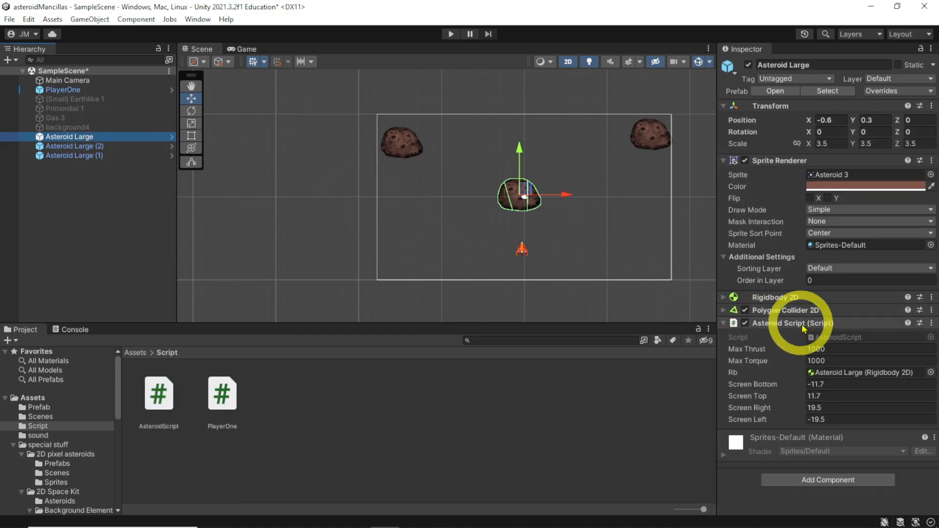
click(784, 310)
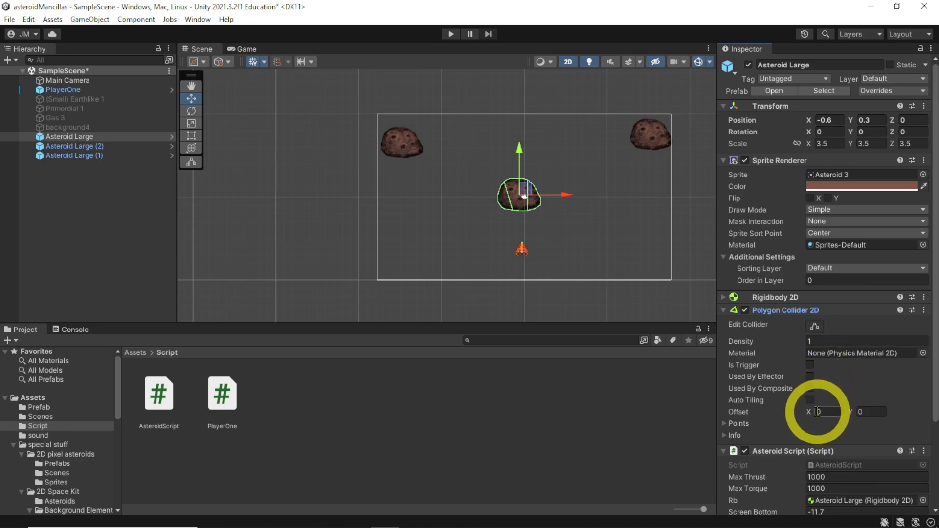
drag(809, 410, 810, 410)
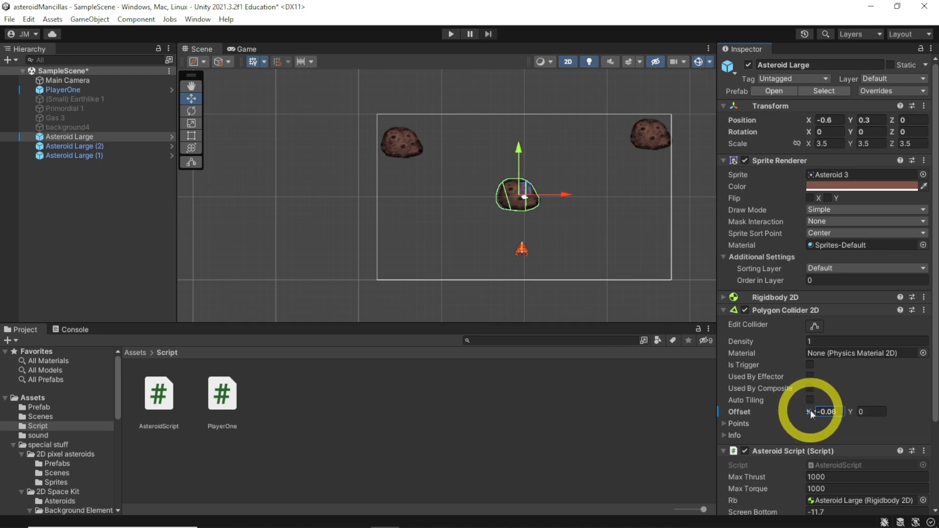
scroll(831, 415, down, 3)
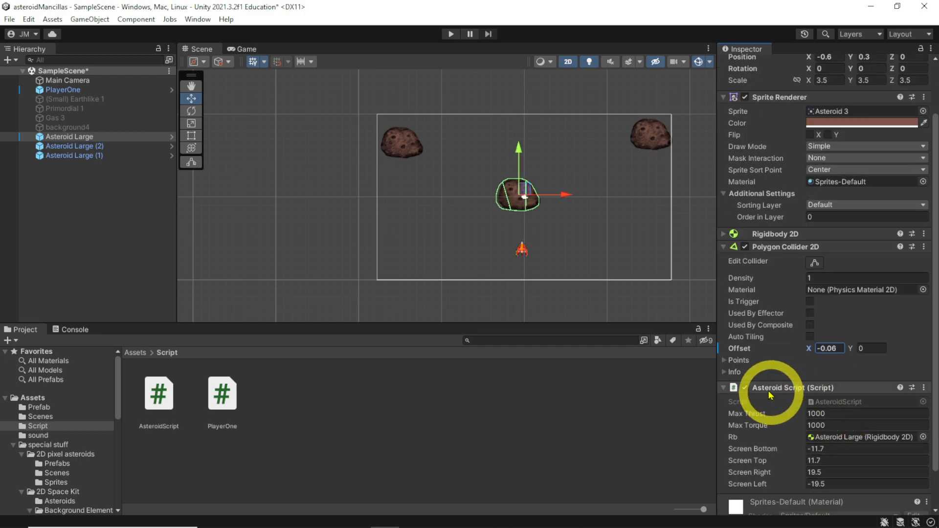
click(725, 373)
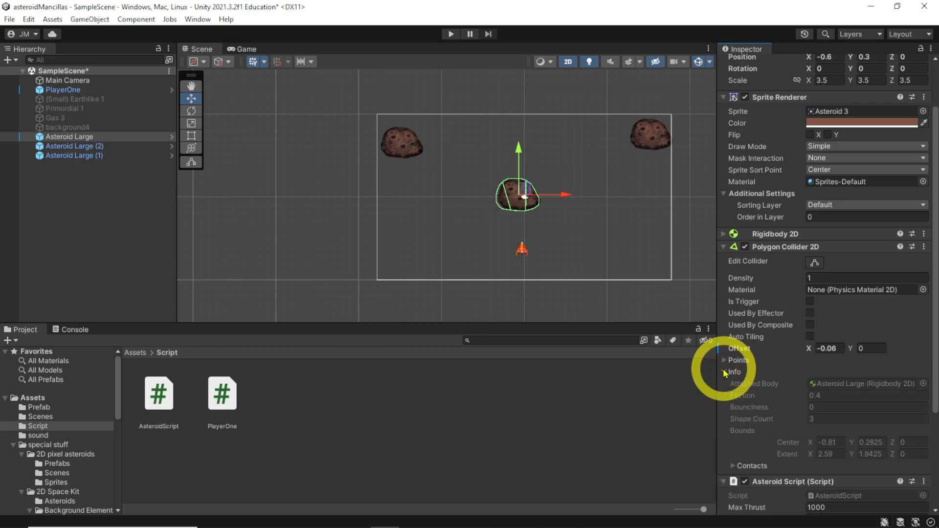
click(724, 360)
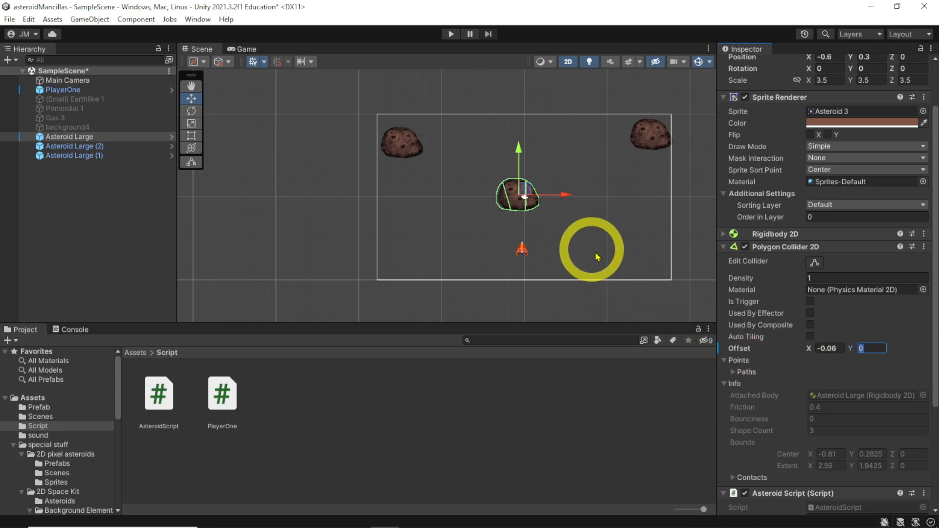
Step: Try to reshape Asteroid Large's polygon collider by moving its outline points inward toward the rock
click(814, 263)
scroll(525, 198, up, 8)
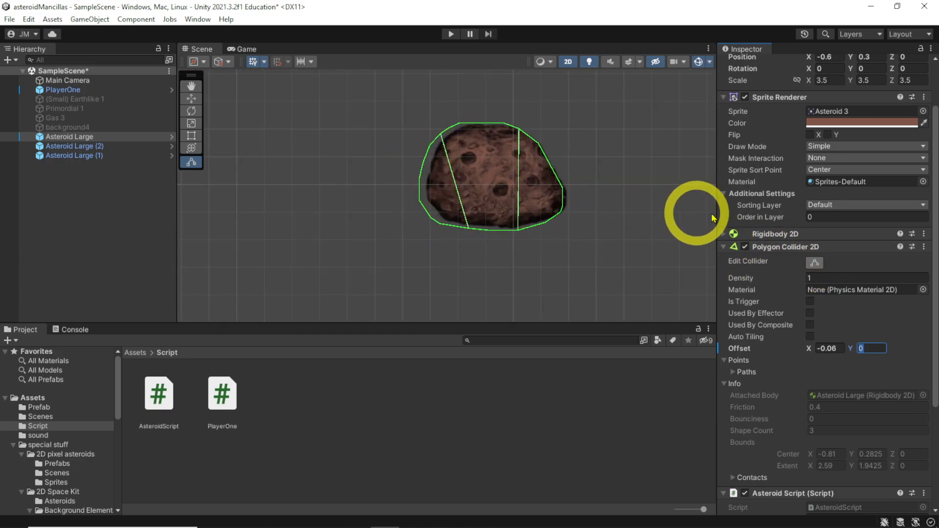
drag(479, 216, 442, 176)
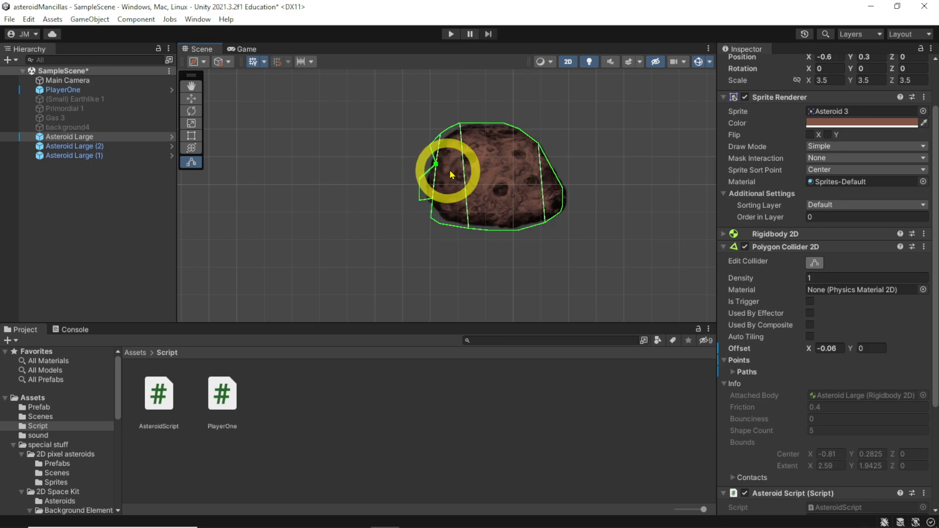
Step: Replace the Polygon Collider 2D on Asteroid Large with a Circle Collider 2D
click(923, 247)
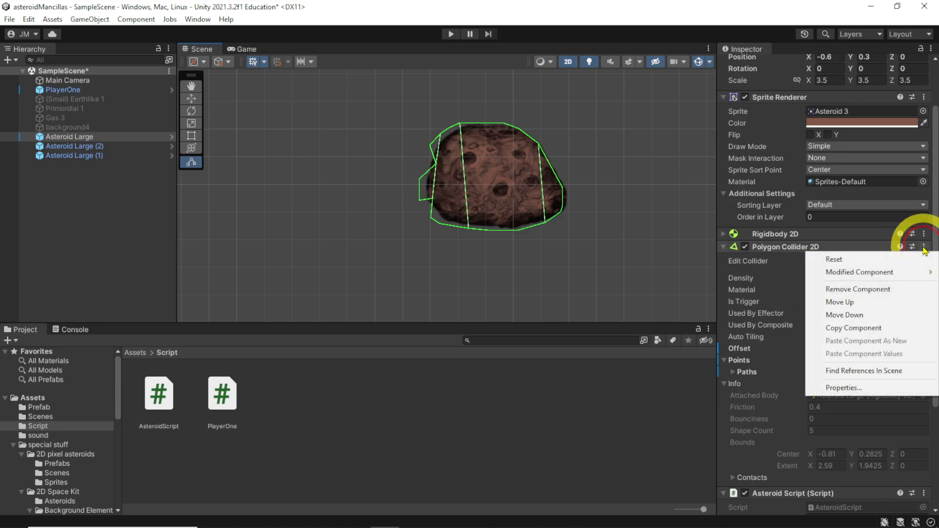
click(869, 290)
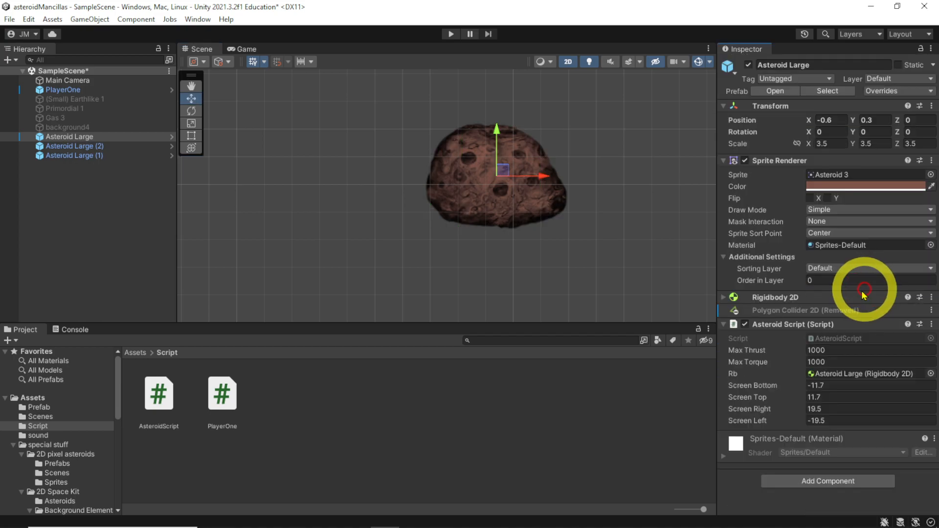
click(807, 484)
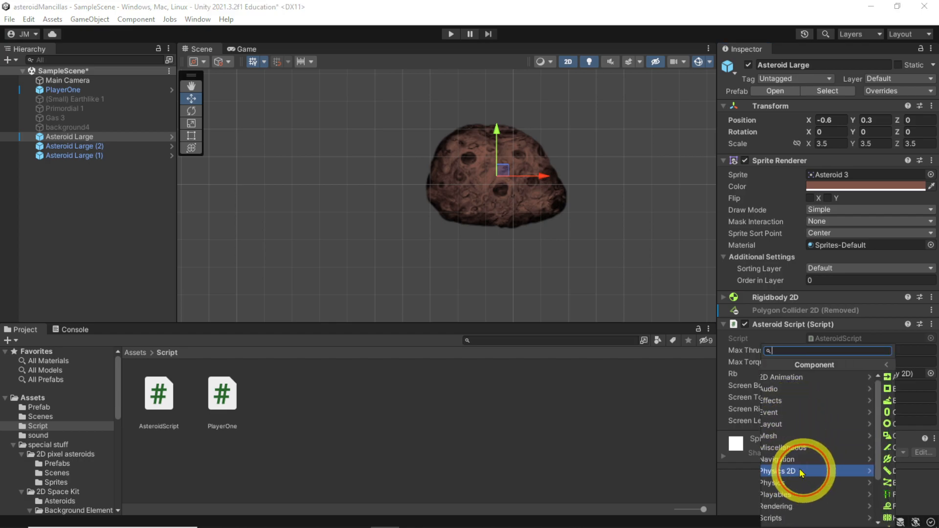
click(803, 471)
click(797, 424)
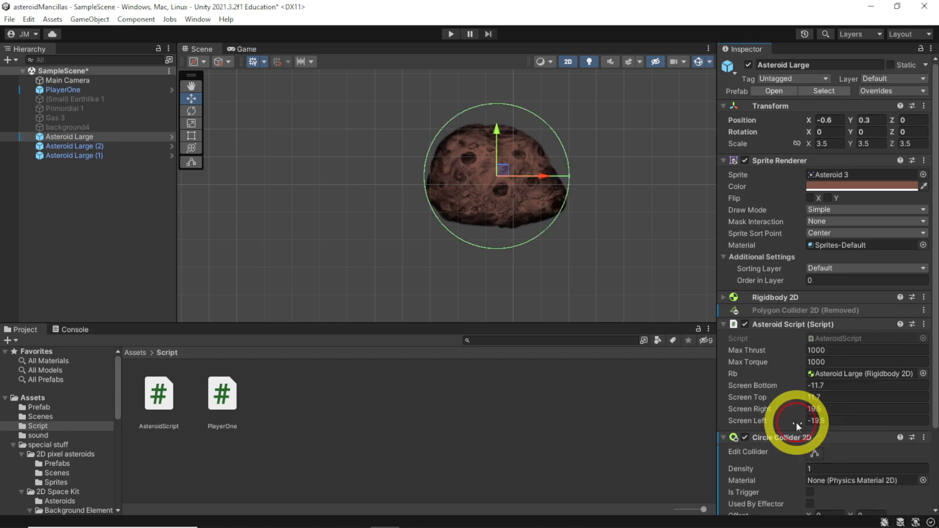
Step: Reduce the Circle Collider 2D radius on Asteroid Large to 0.51
scroll(805, 410, down, 3)
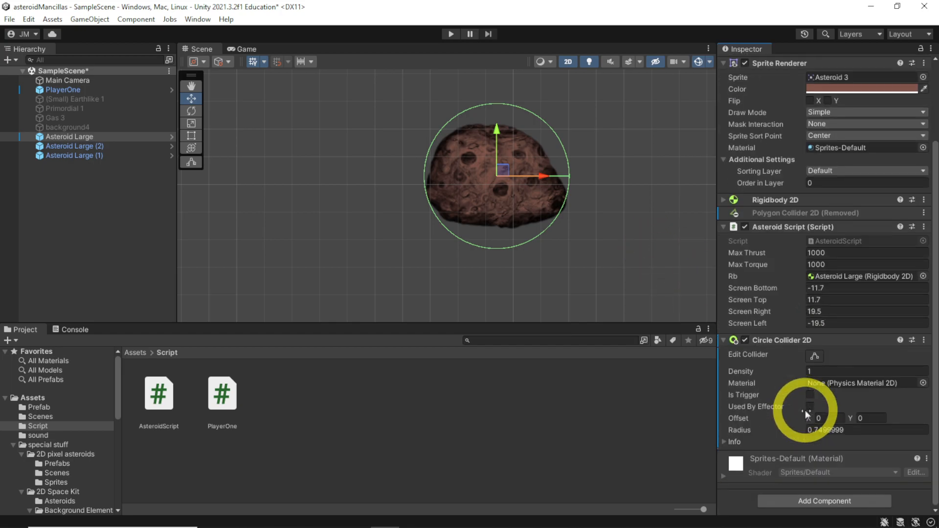
click(802, 430)
drag(801, 431, 799, 431)
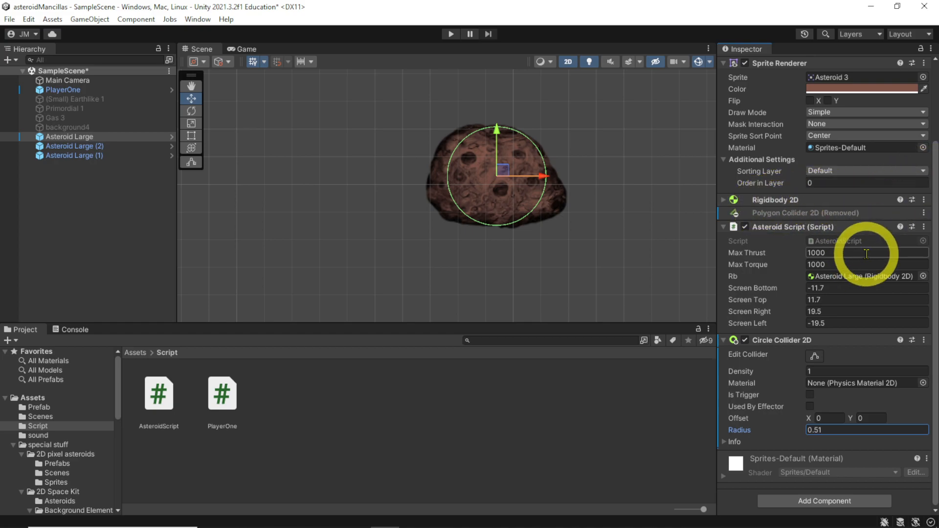
Step: Apply all Asteroid Large overrides to its prefab and check the circle collider on Asteroid Large (2) and Asteroid Large (1)
scroll(866, 254, up, 3)
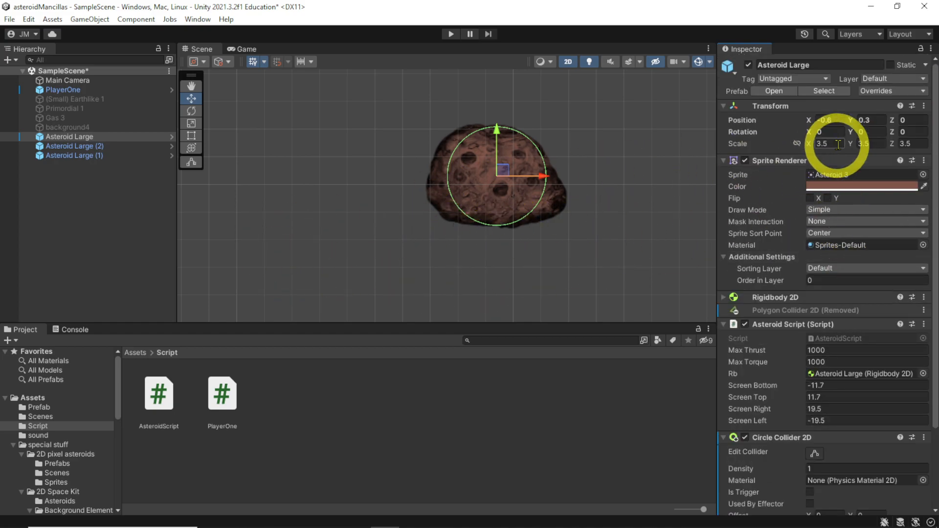
click(881, 91)
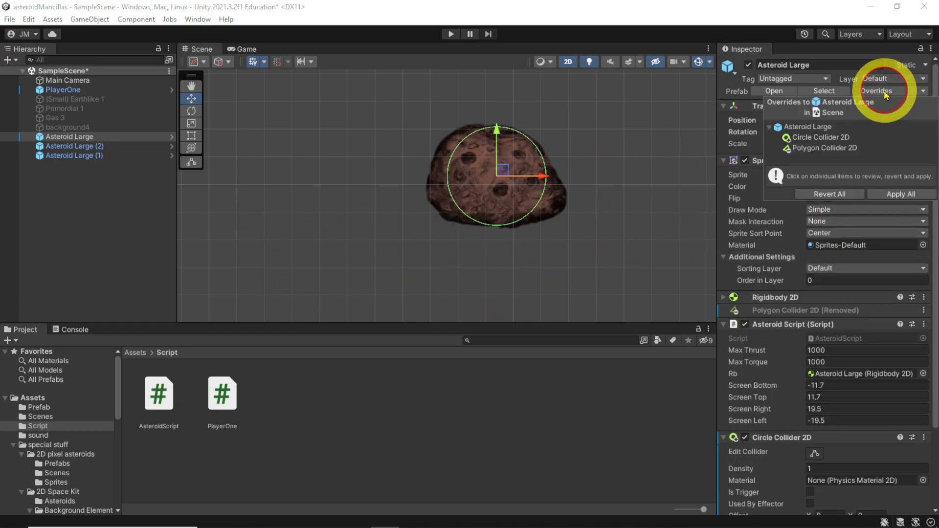
click(898, 195)
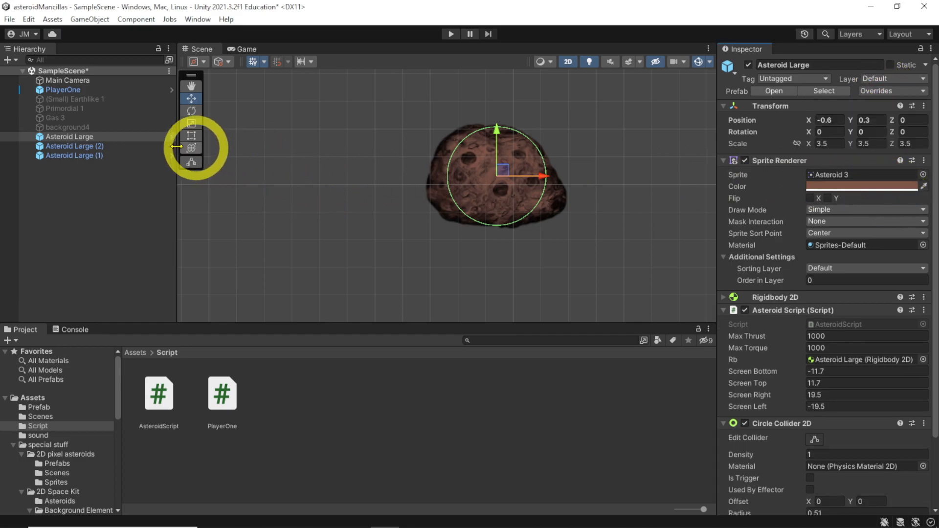
click(84, 147)
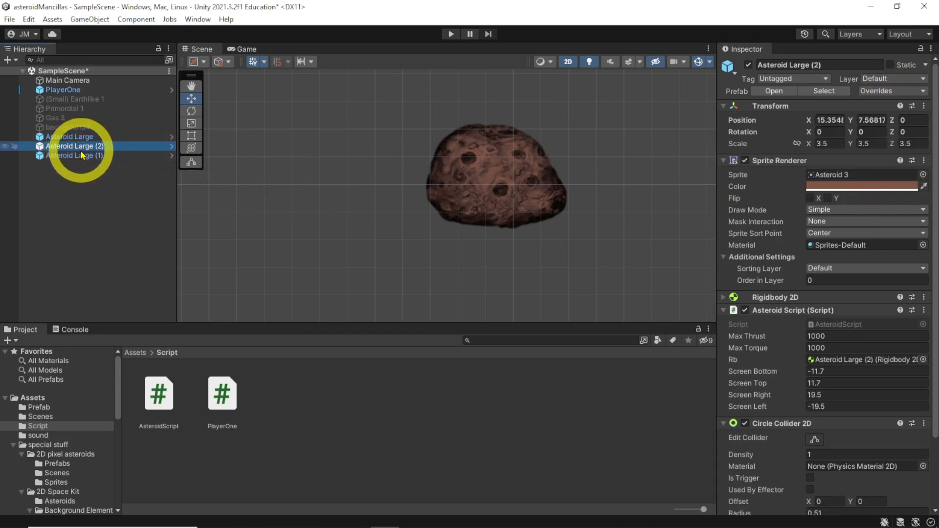
click(71, 156)
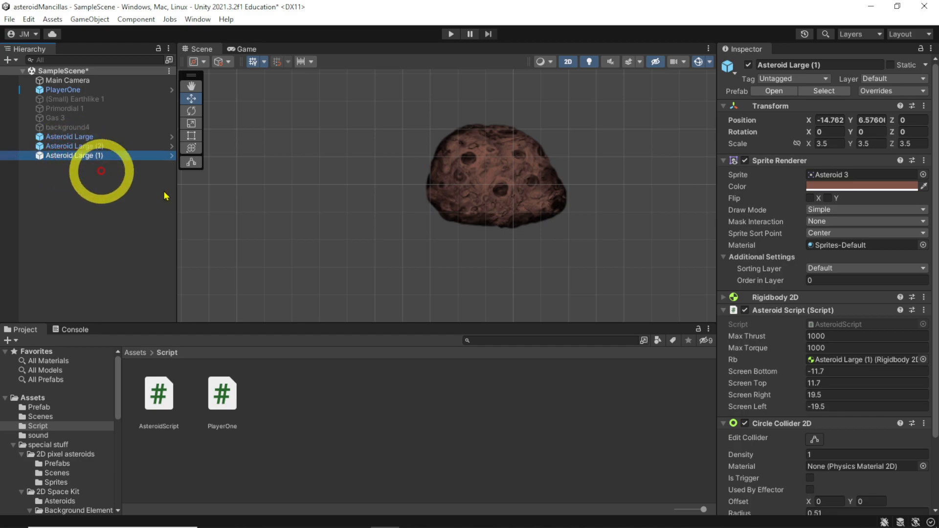
scroll(386, 245, up, 2)
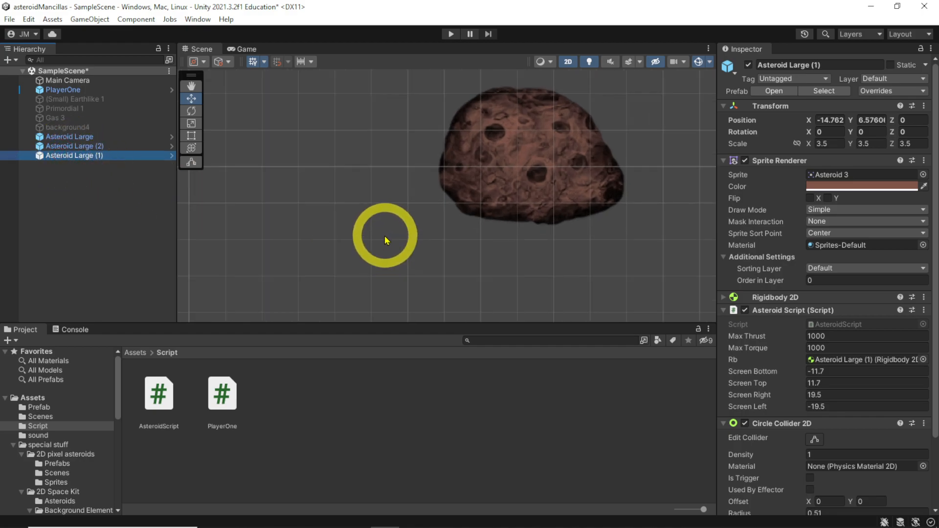
scroll(386, 239, down, 4)
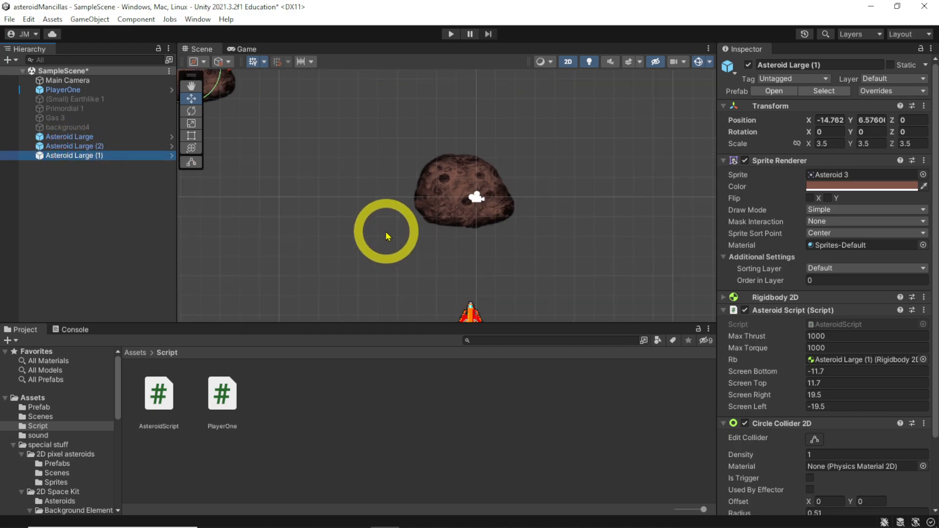
Step: Play-test turning the ship and firing lasers at the asteroids with the circle colliders, stopping the game at the end
click(451, 34)
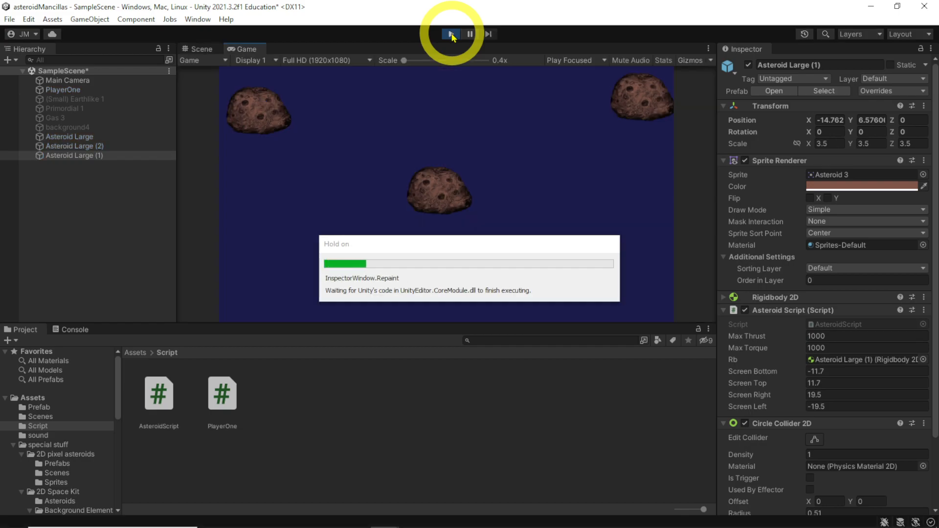
key(space)
key(Right)
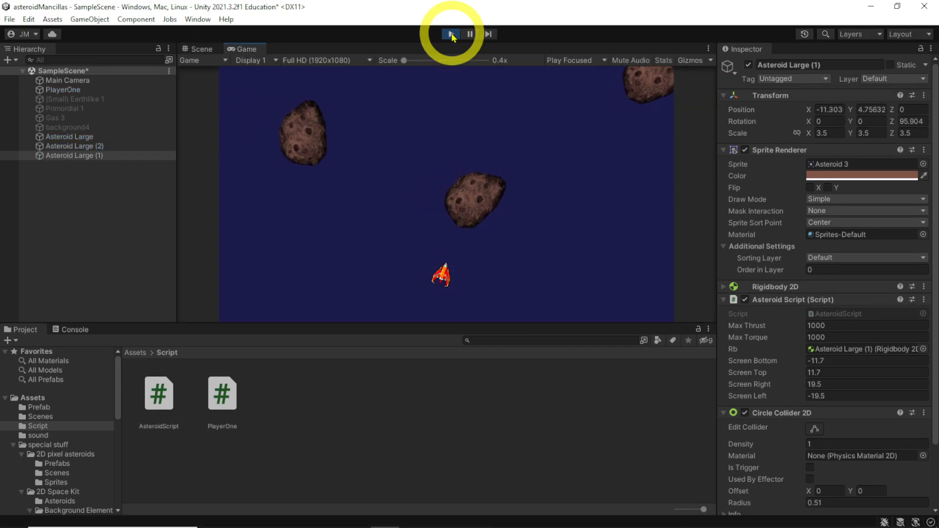
key(space)
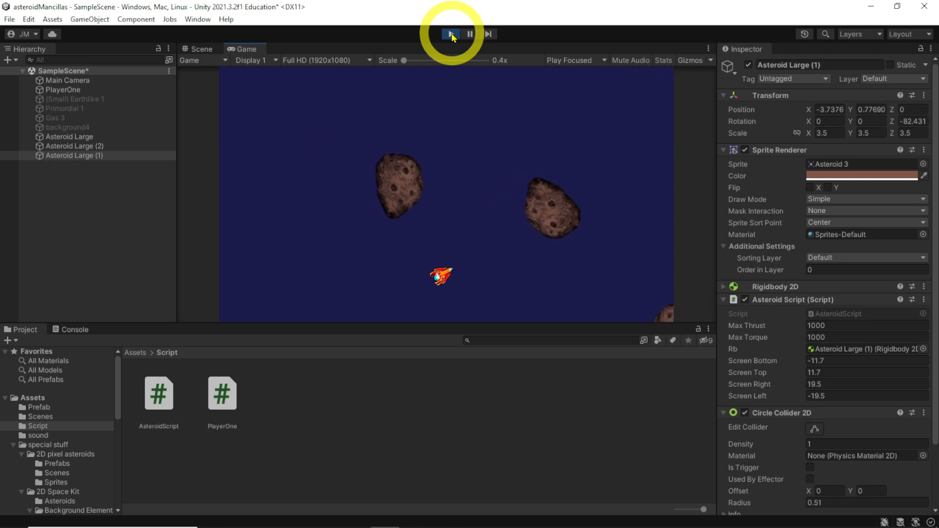
click(451, 34)
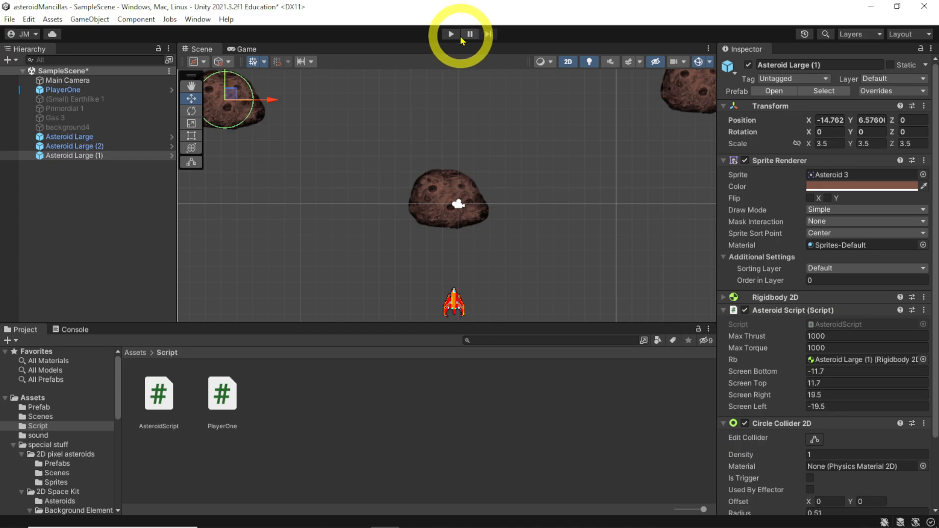
Step: Collapse the Asteroid Script component and compare the collider settings of PlayerOne and Asteroid Large
click(724, 311)
click(585, 396)
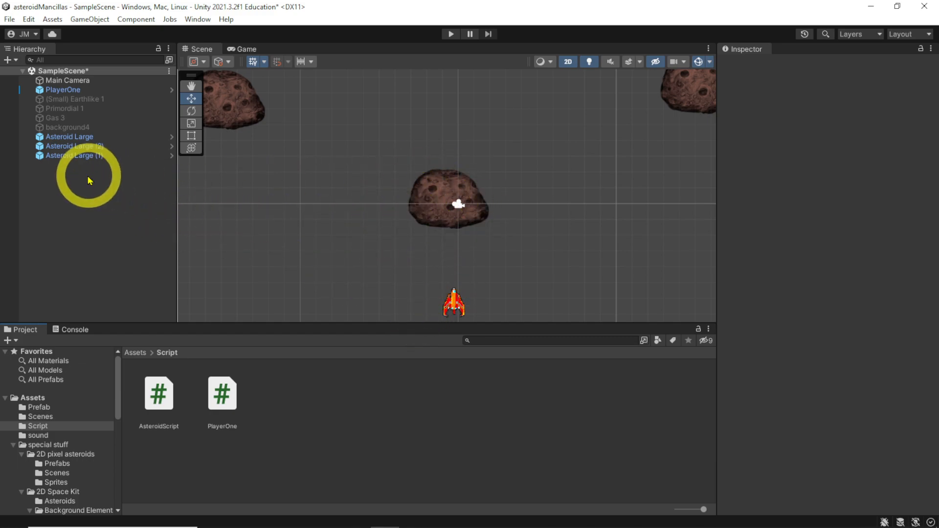
click(66, 90)
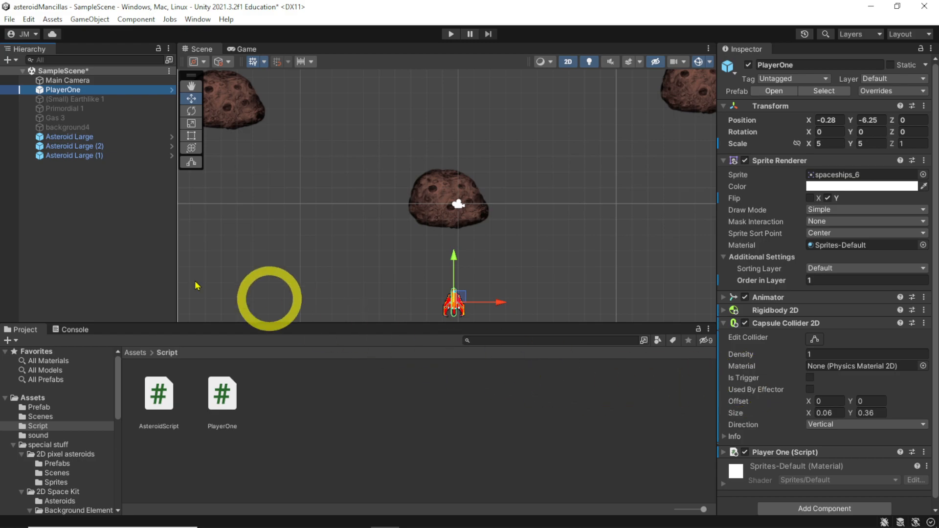
click(52, 139)
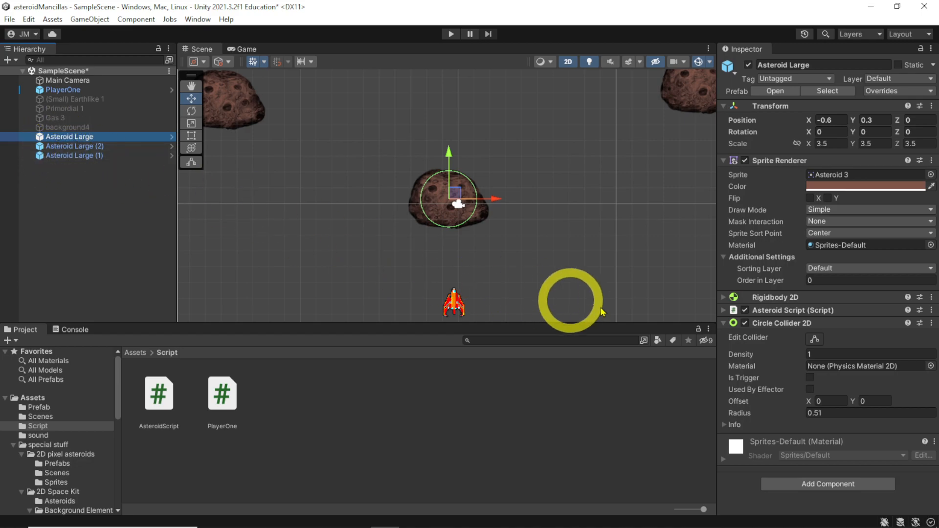
click(73, 90)
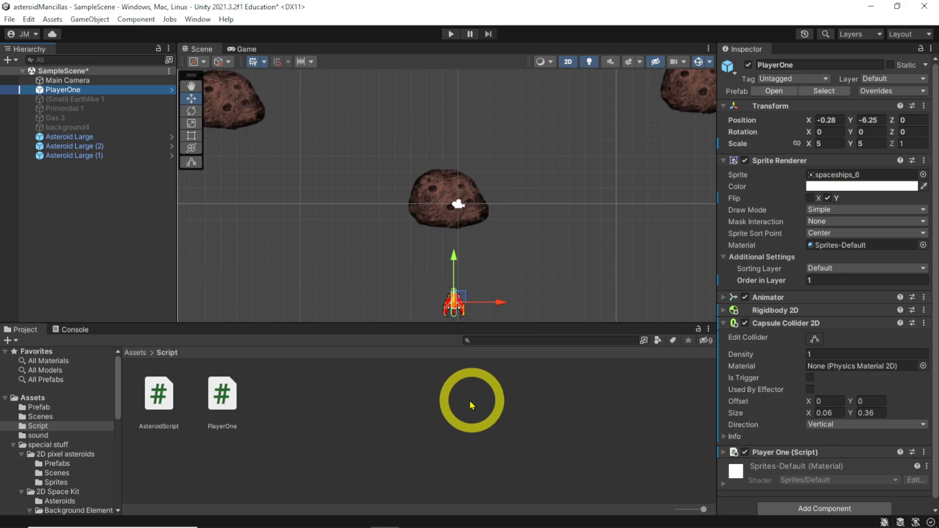
Step: Open the PlayerOne script in Visual Studio and go to the variable declarations at its beginning
click(221, 396)
double_click(221, 396)
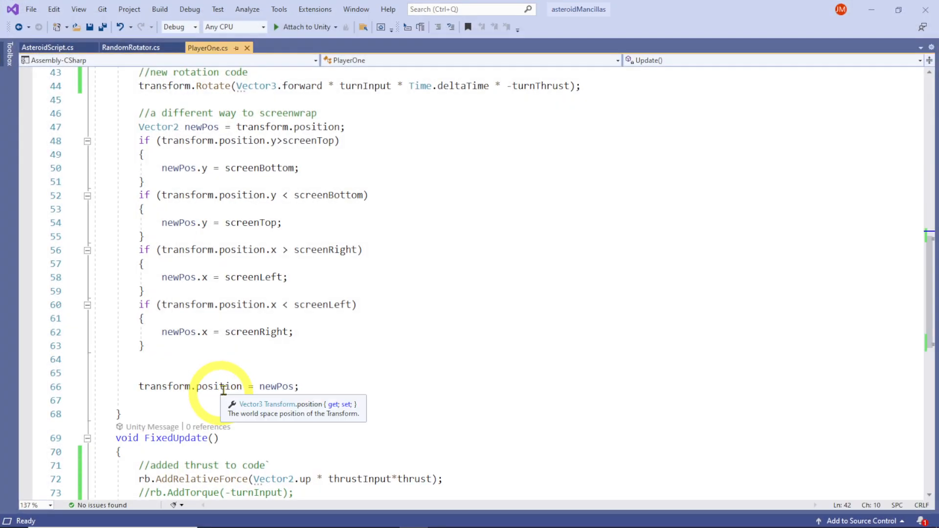
scroll(538, 377, up, 5)
scroll(531, 370, up, 9)
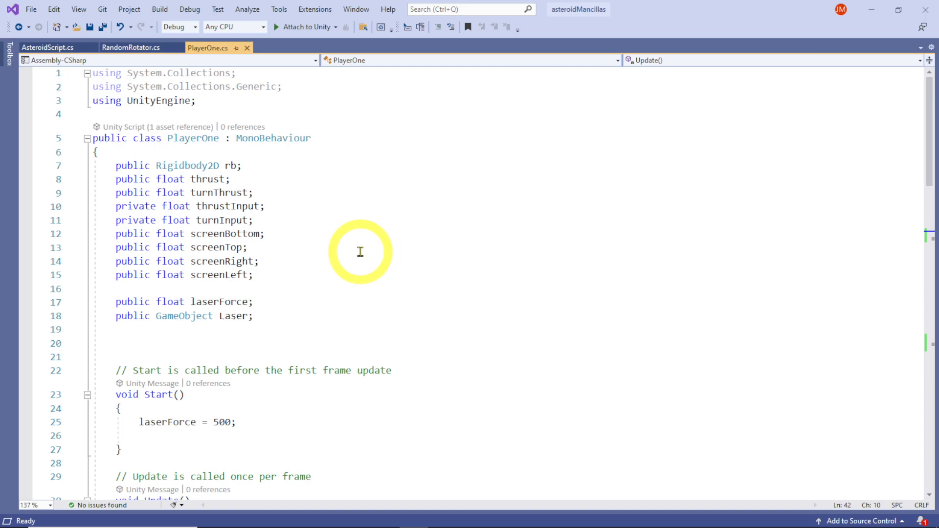
Step: Declare a public float variable deathForce below the Laser GameObject declaration, keeping a single blank line after screenLeft
click(276, 275)
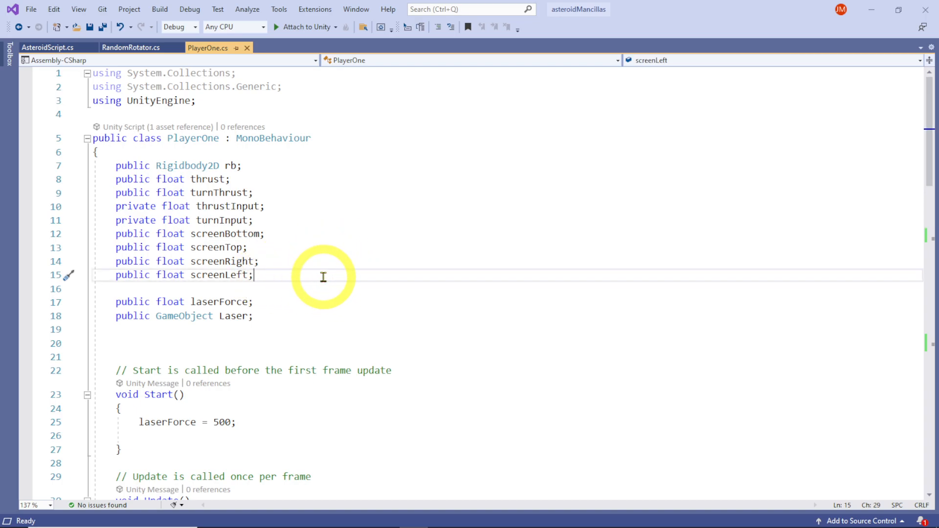
key(Return)
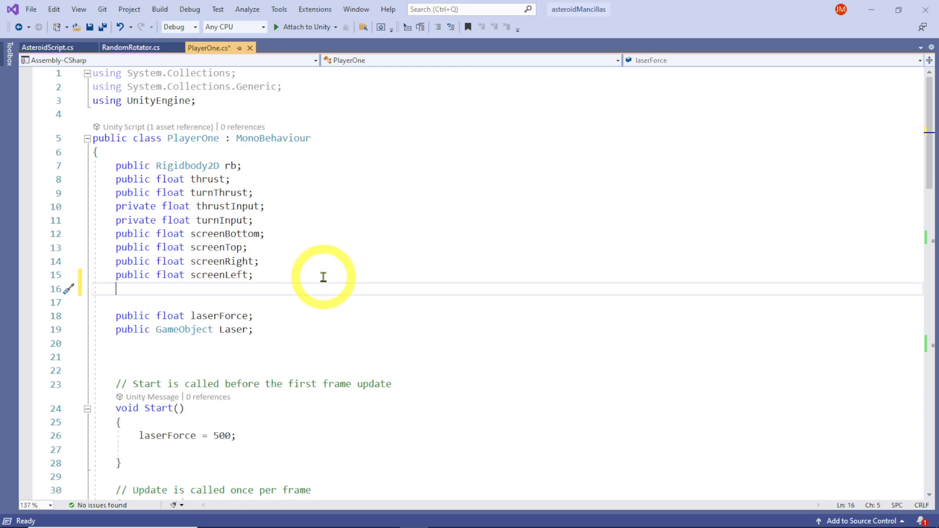
click(278, 333)
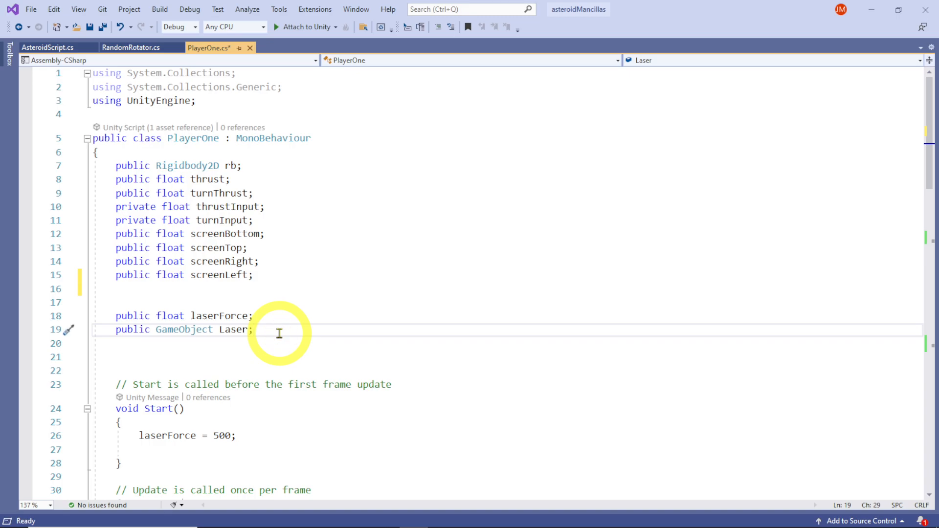
key(Return)
key(Return)
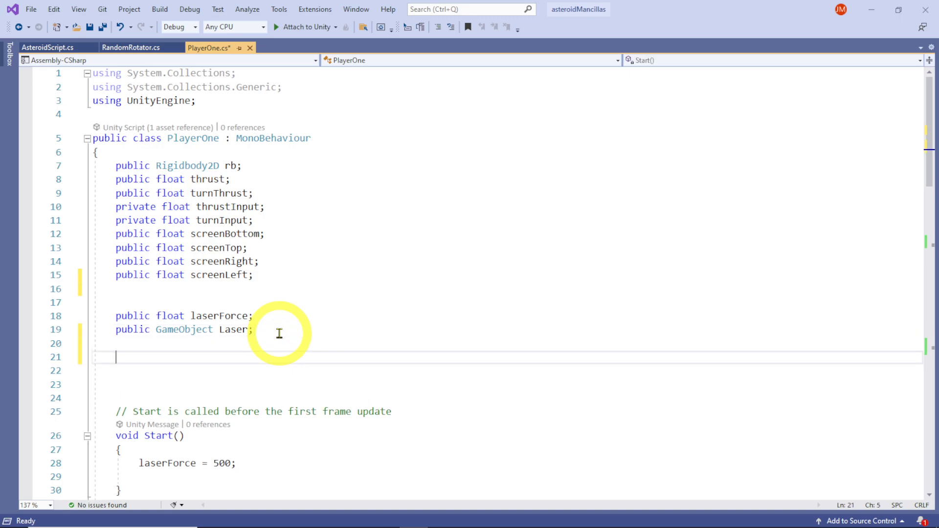
text(public )
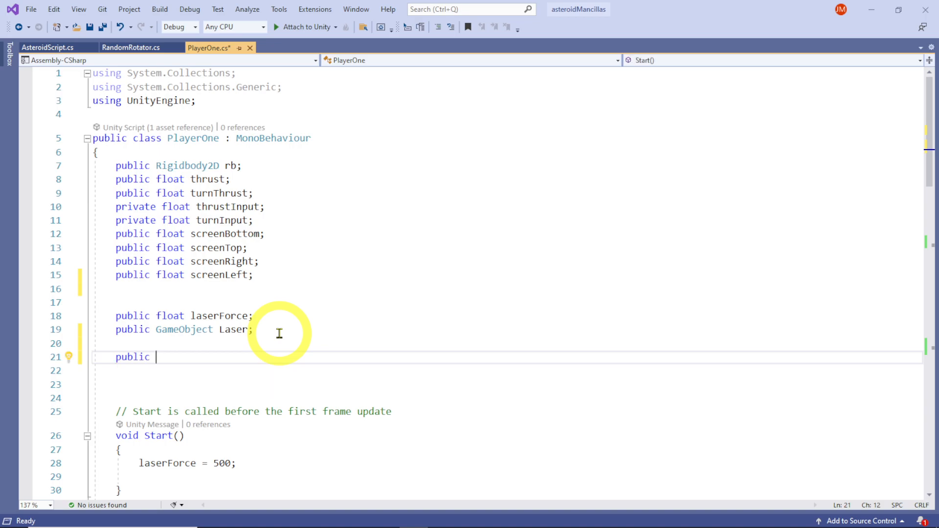
text(float deathForce;)
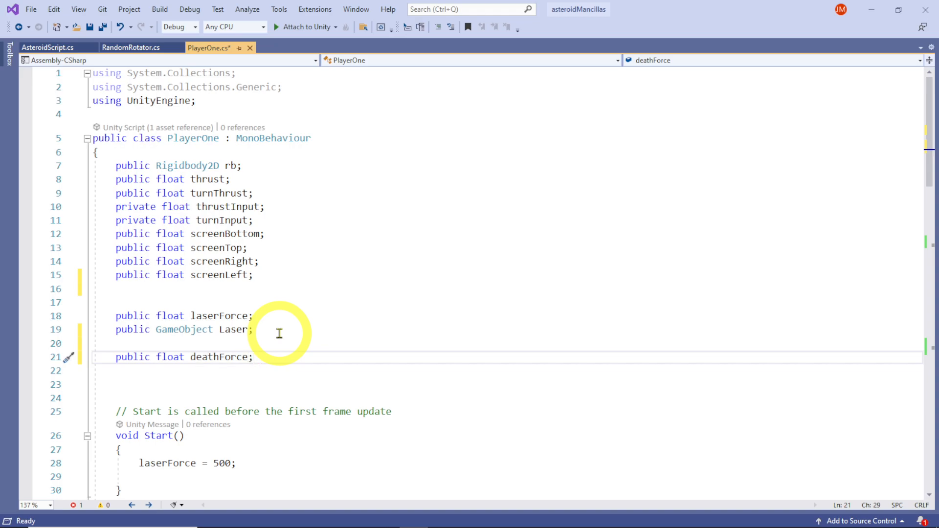
click(162, 291)
key(Delete)
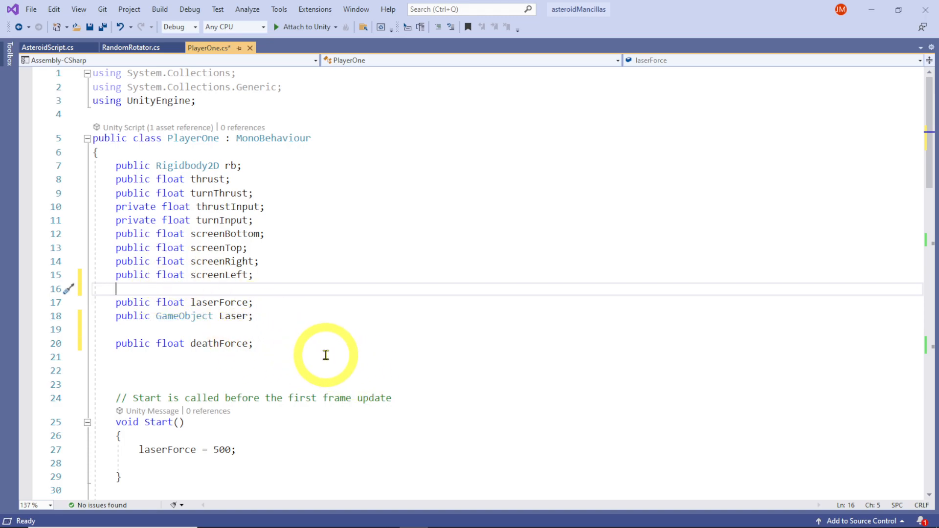
Step: Insert an OnCollisionEnter2D method with its Collision2D parameter directly below FixedUpdate, using code completion
scroll(325, 350, down, 2)
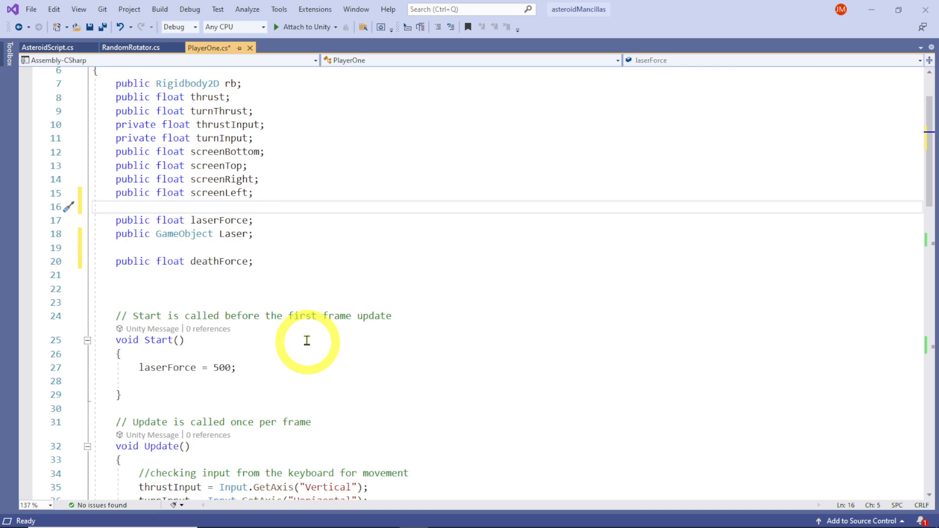
scroll(310, 314, down, 3)
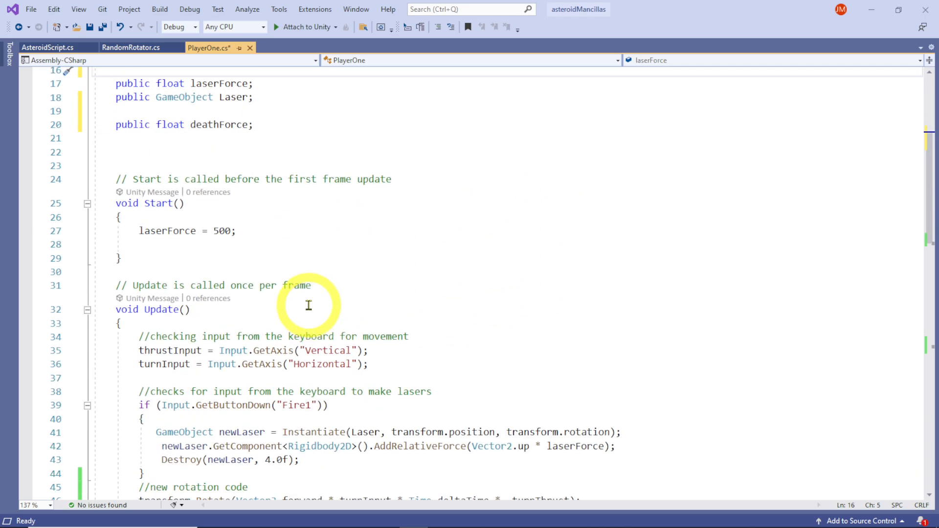
scroll(308, 305, down, 10)
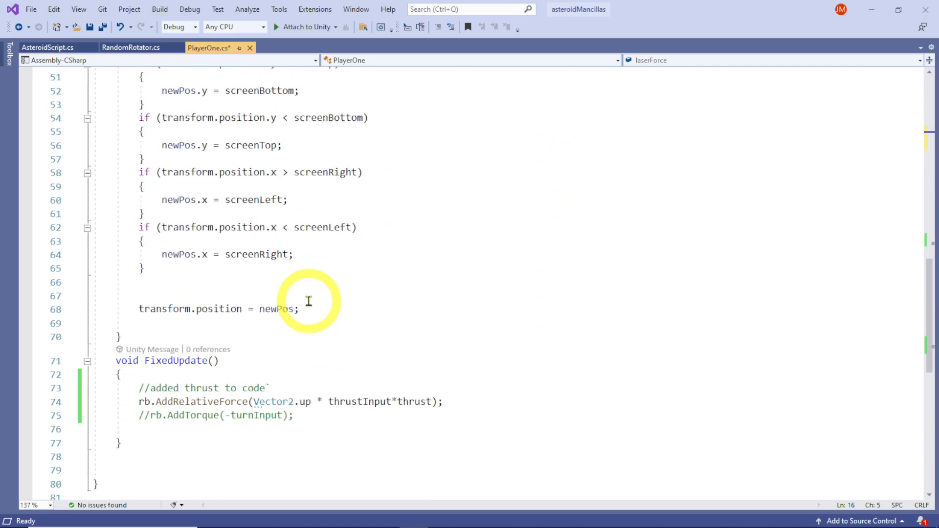
scroll(308, 300, down, 3)
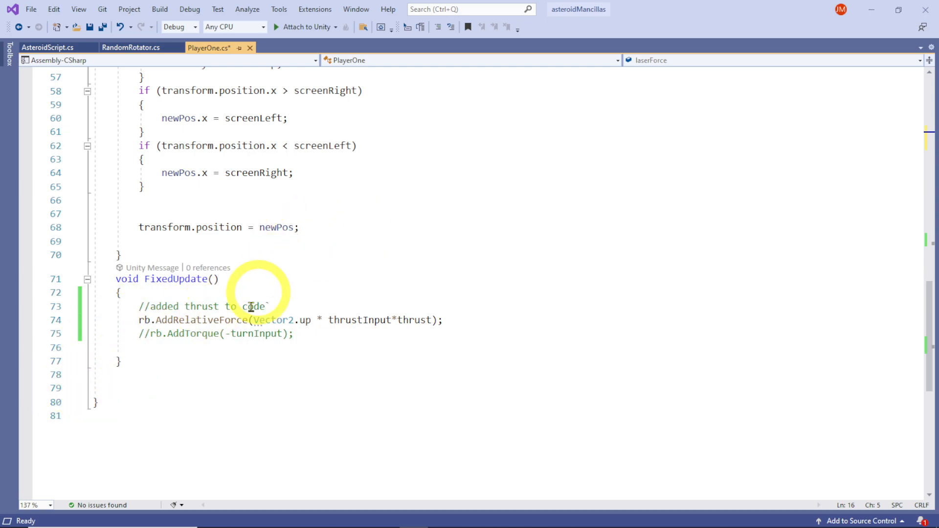
click(126, 376)
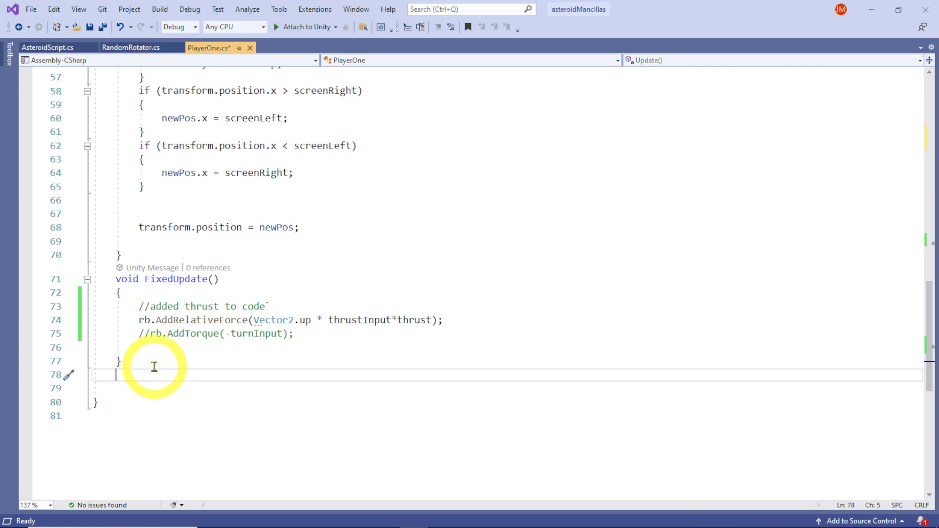
text(void )
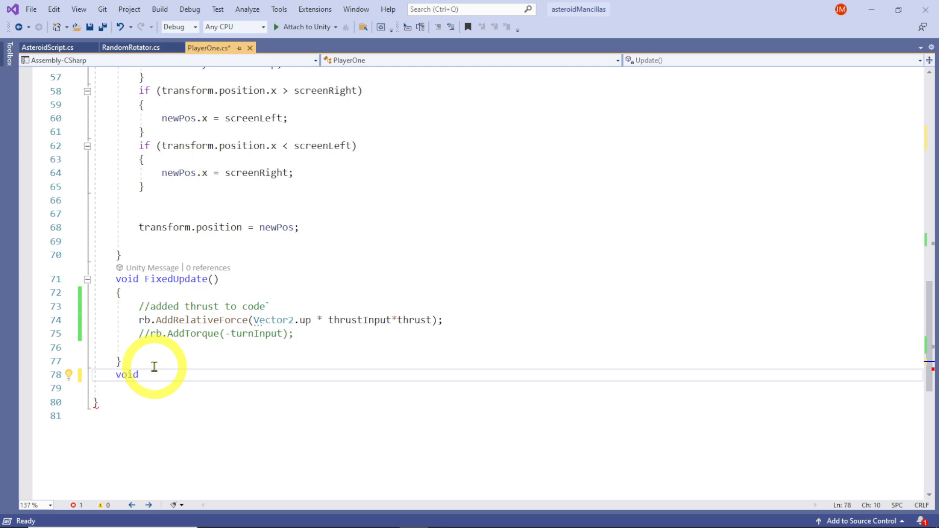
text(OnCol)
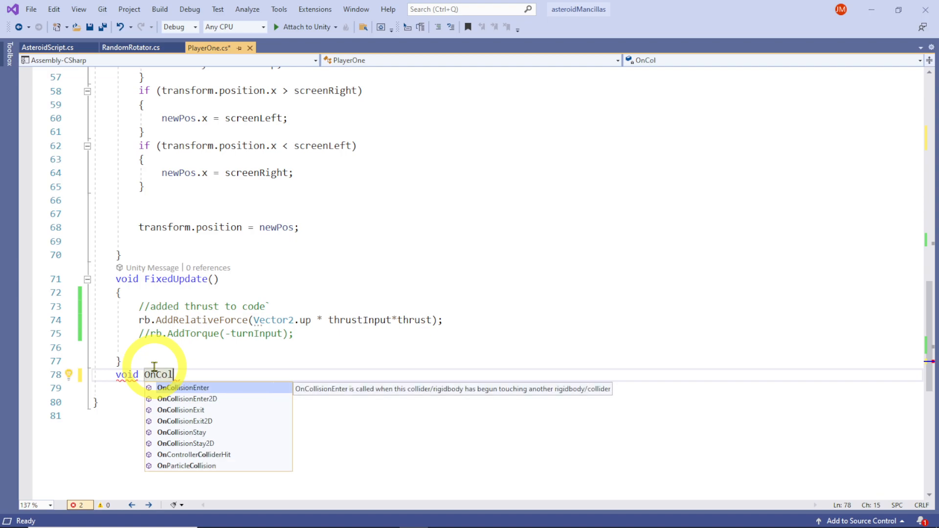
click(190, 400)
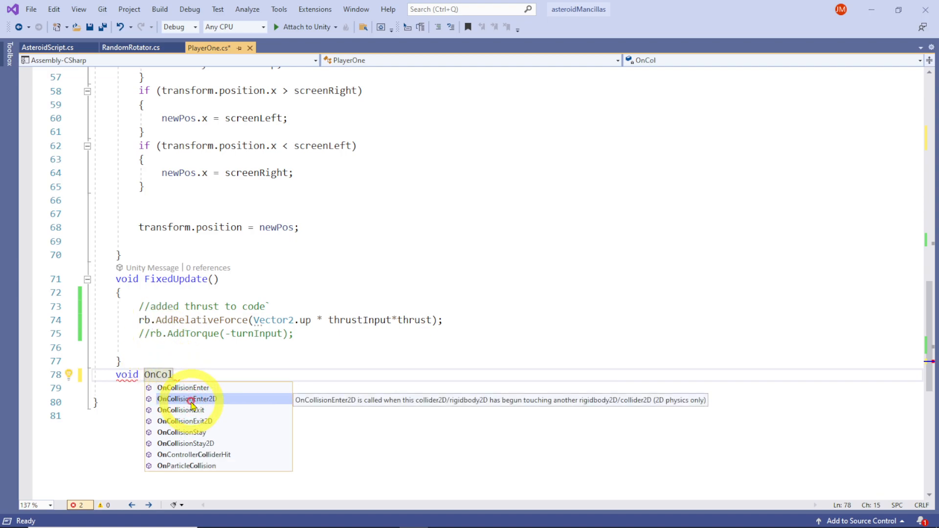
double_click(189, 400)
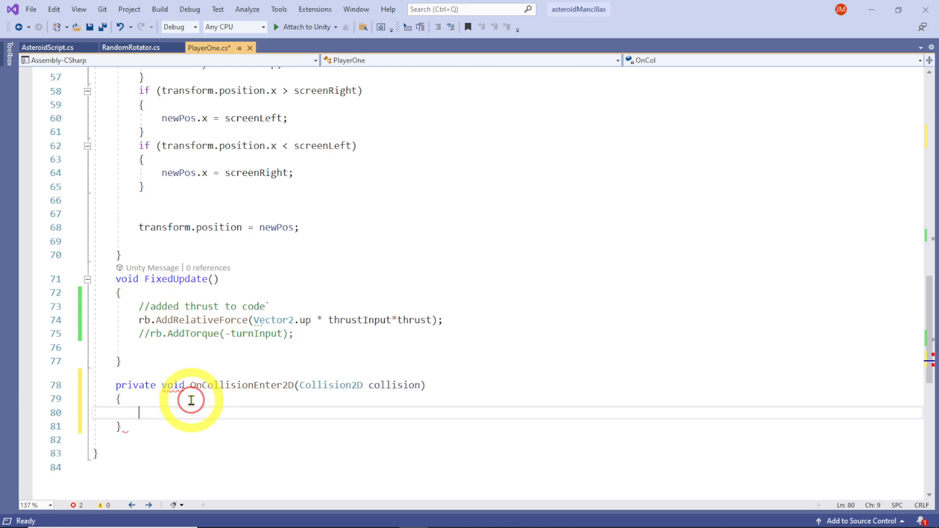
Step: Remove the private modifier from the OnCollisionEnter2D method declaration
click(163, 386)
key(BackSpace)
key(BackSpace)
key(BackSpace)
key(BackSpace)
key(BackSpace)
key(BackSpace)
key(BackSpace)
key(BackSpace)
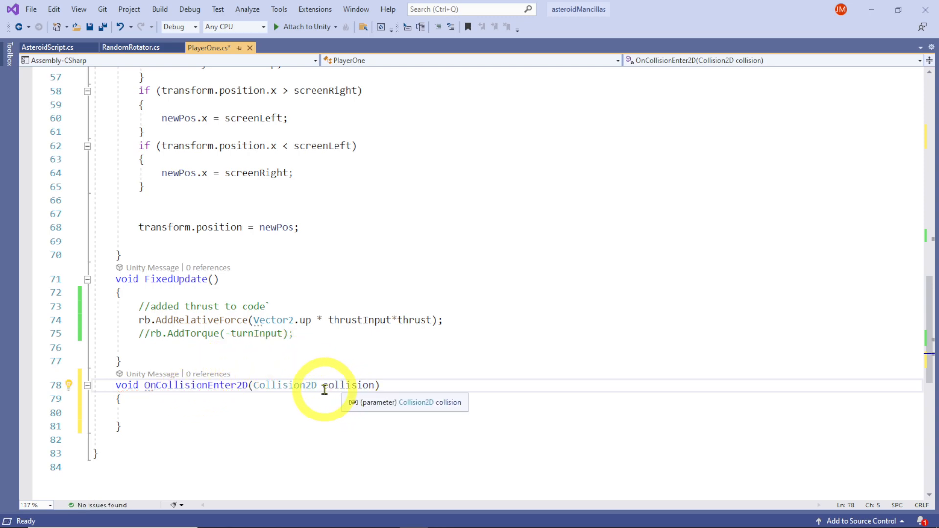
Step: Shorten the Collision2D parameter name of OnCollisionEnter2D to col and save the PlayerOne script
click(346, 384)
key(Delete)
key(Delete)
key(Delete)
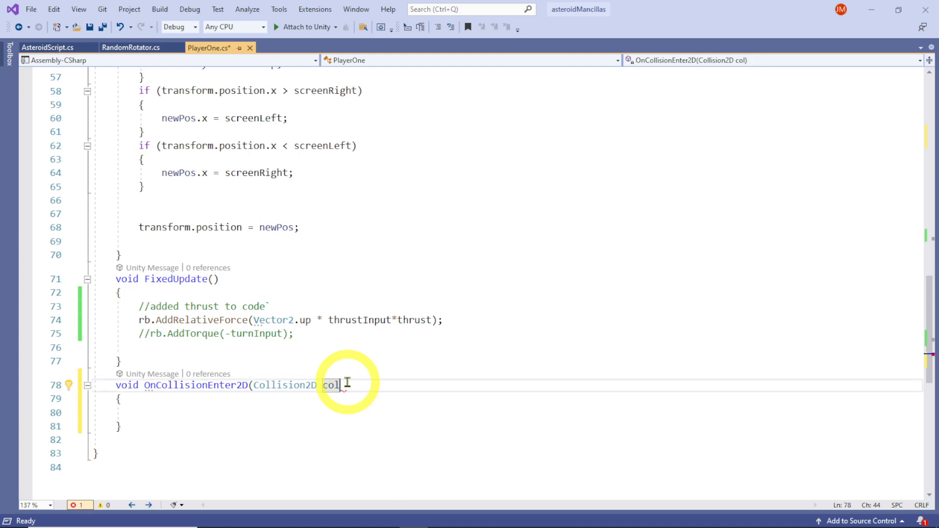
text())
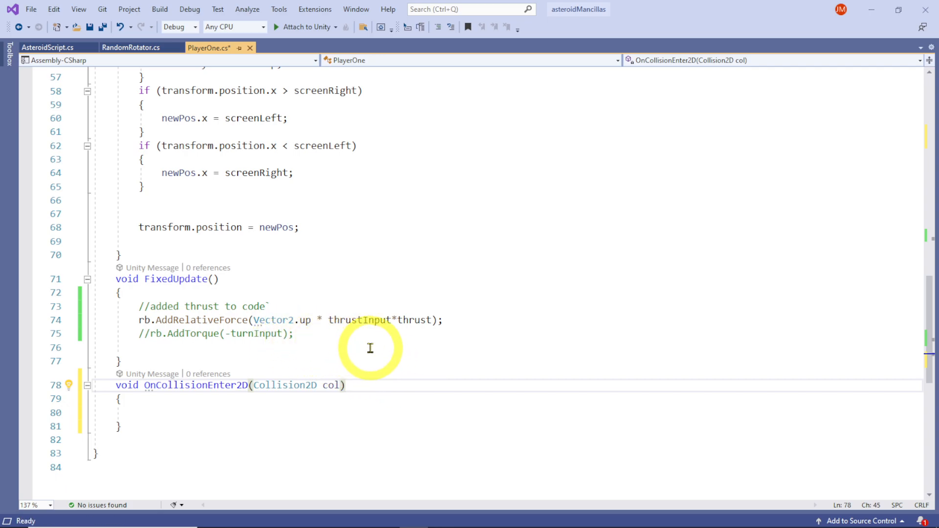
click(90, 27)
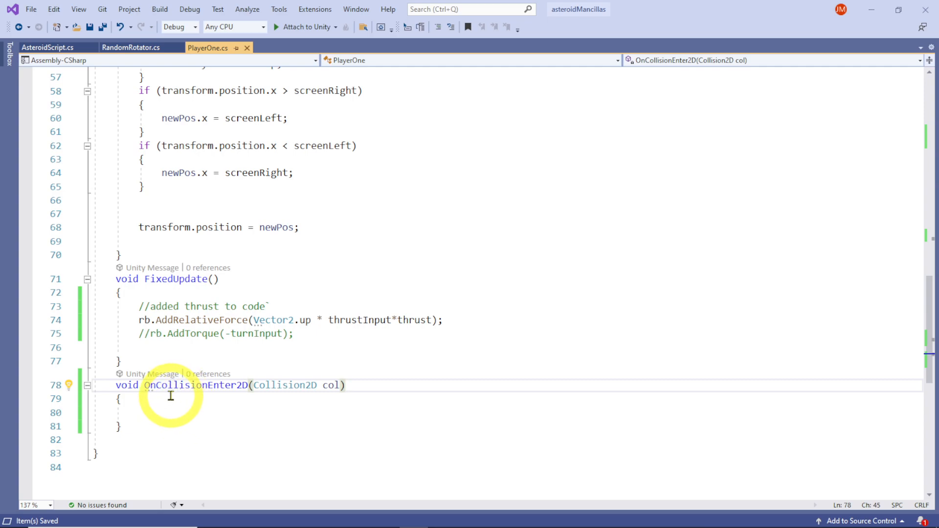
Step: Inside OnCollisionEnter2D, write the condition if(col.relativeVelocity.magnitude>deathForce) and add a new line below it
mouse_move(252, 527)
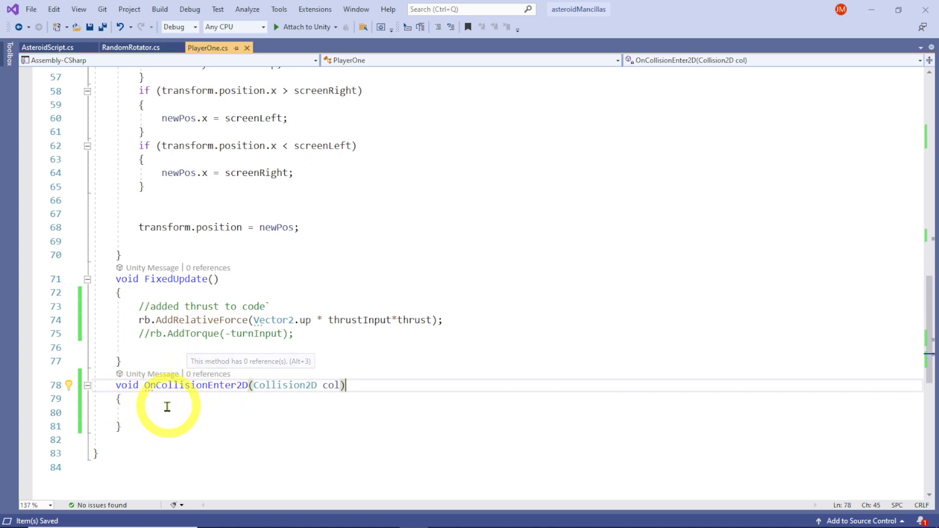
click(145, 413)
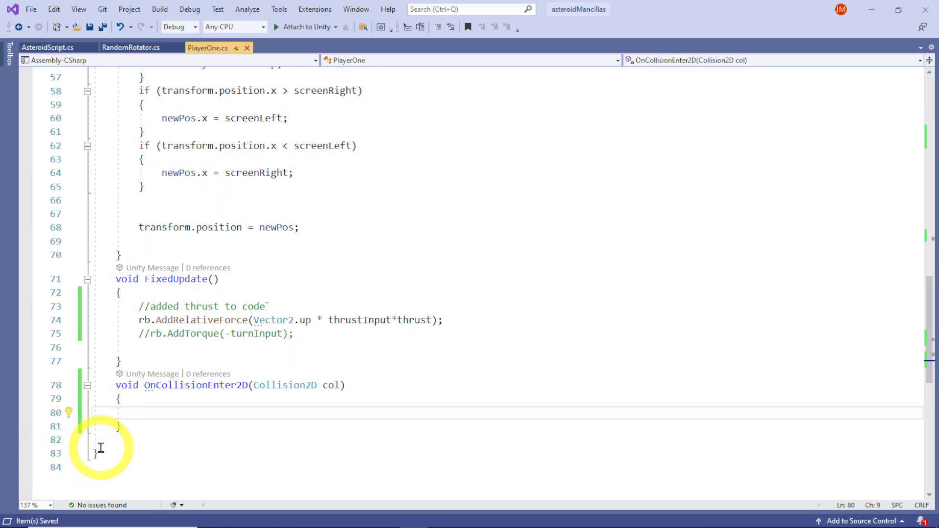
text(if)
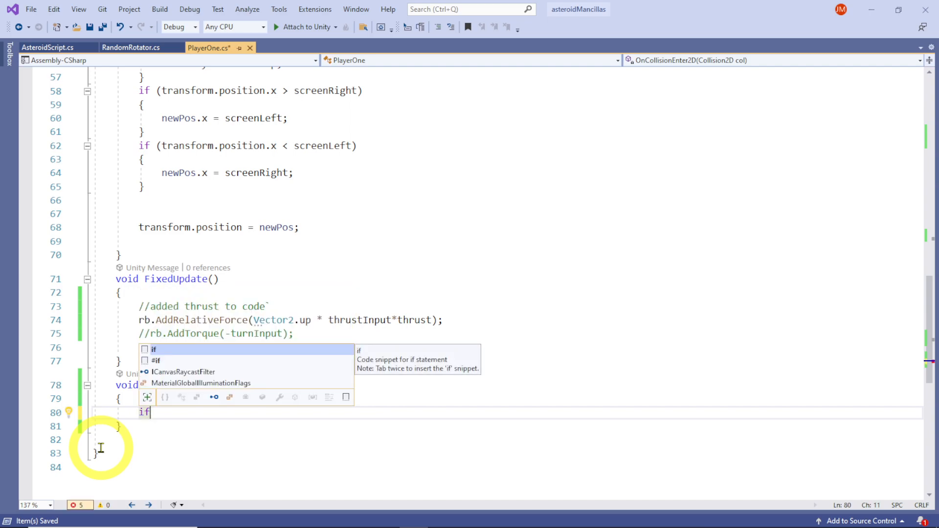
text((col)
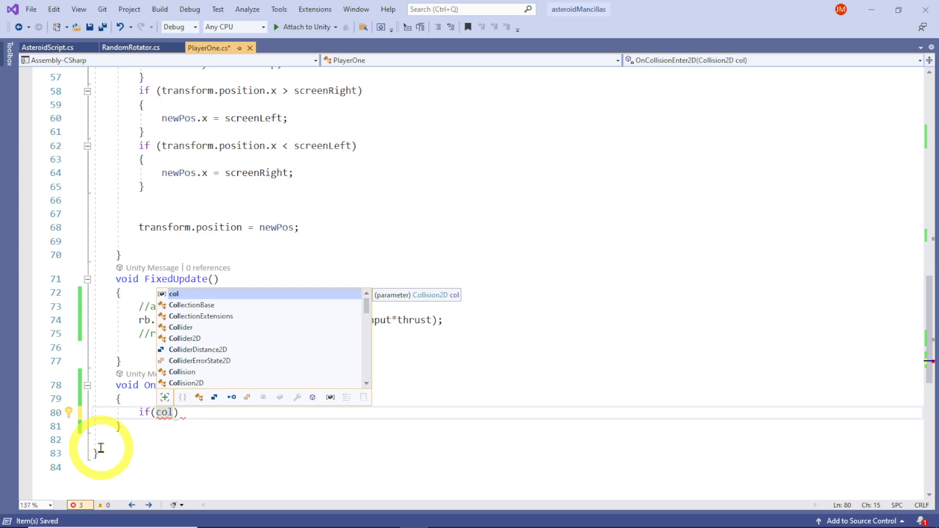
text(.)
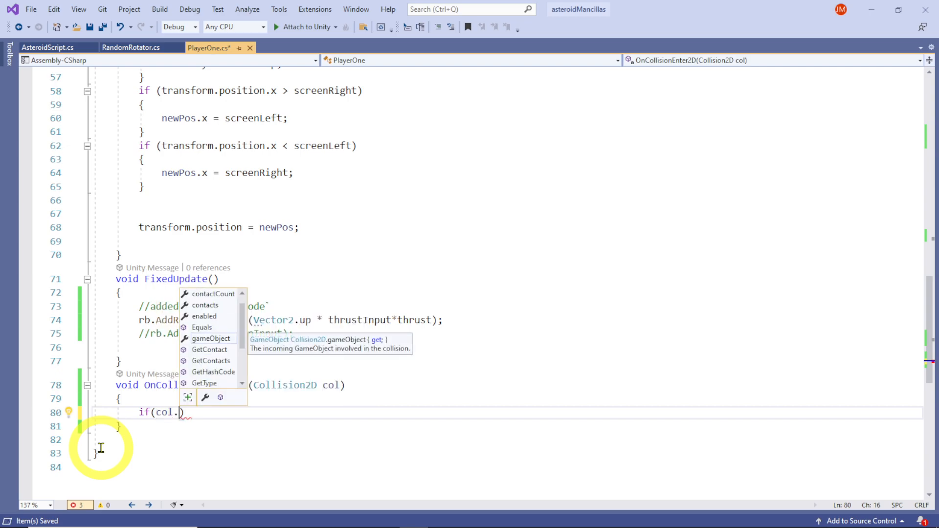
text(re)
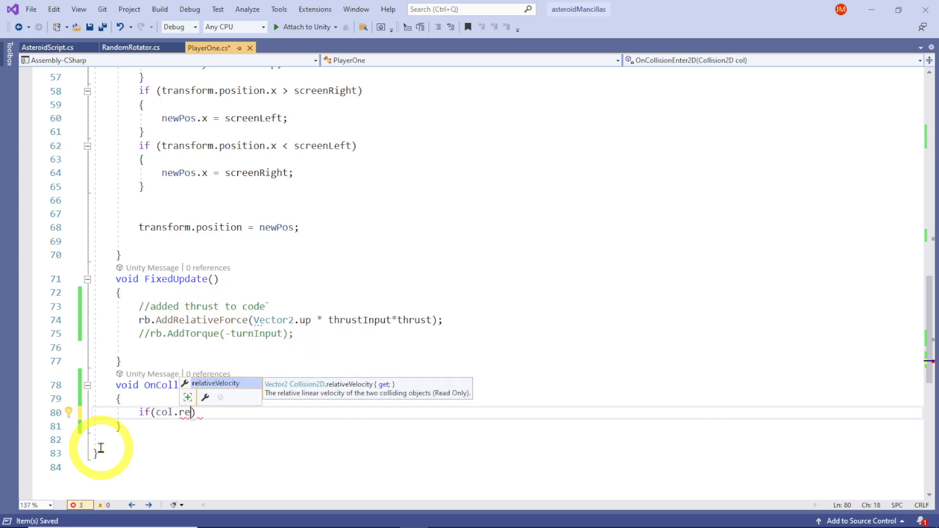
text(lative)
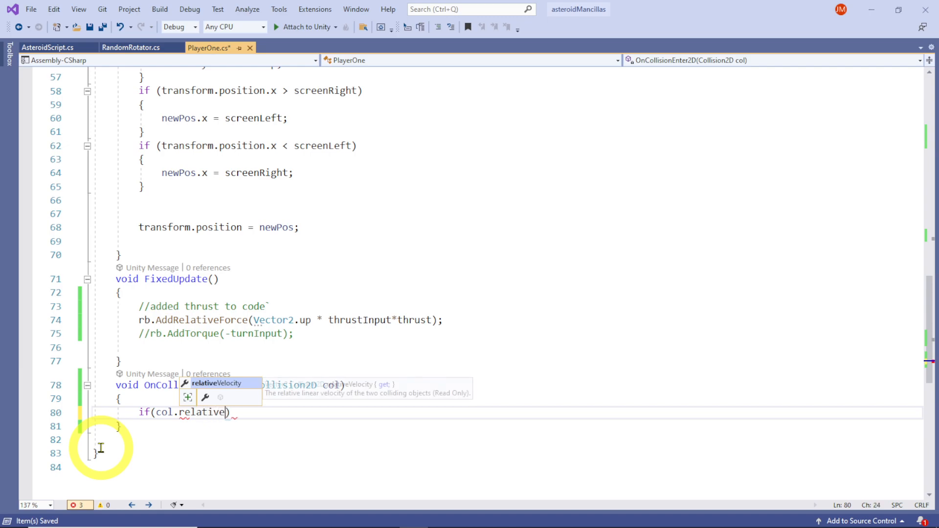
key(Tab)
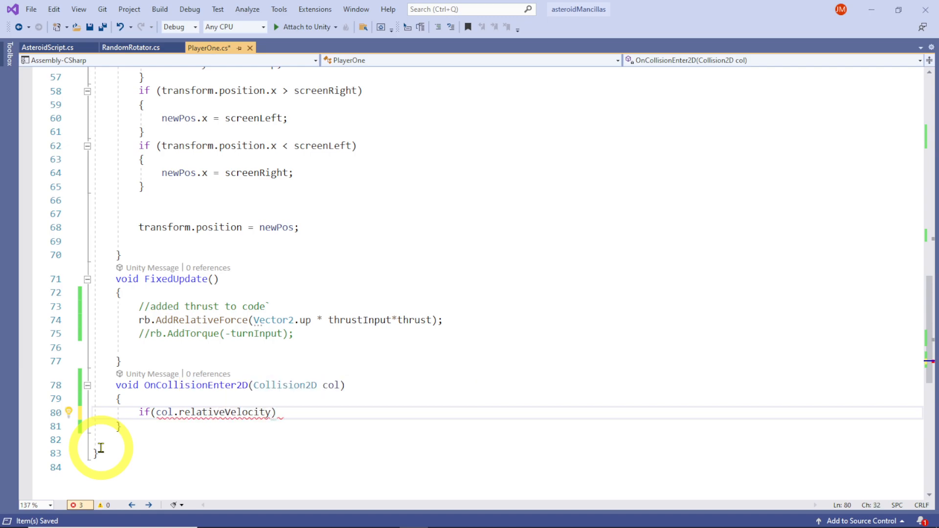
text(.m)
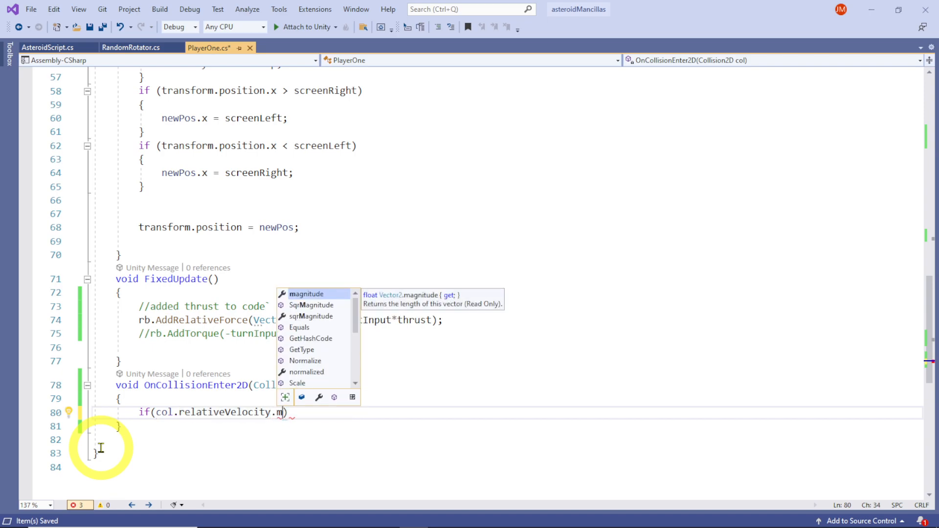
key(Tab)
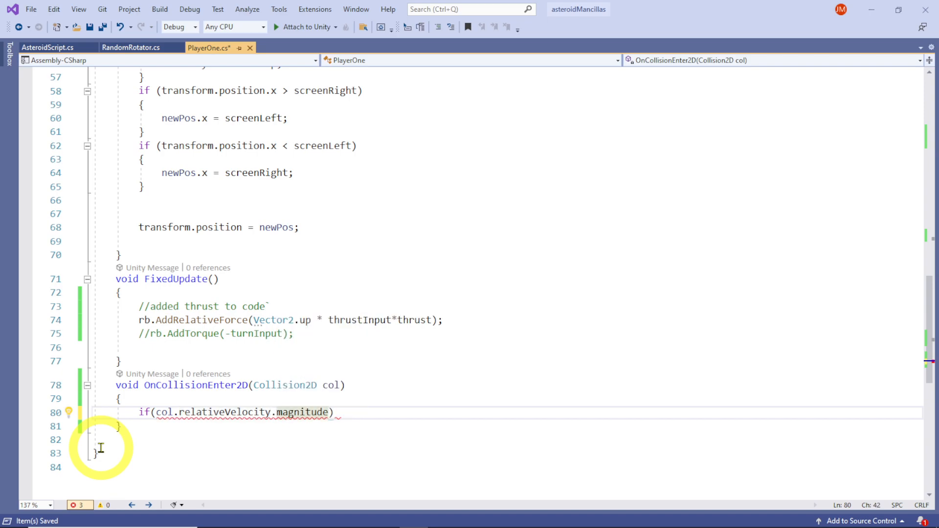
text(>)
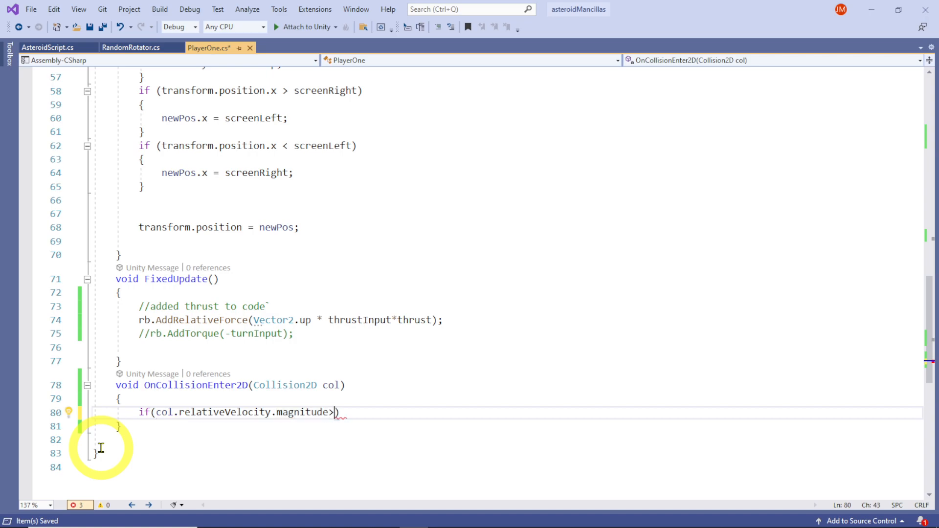
text(de)
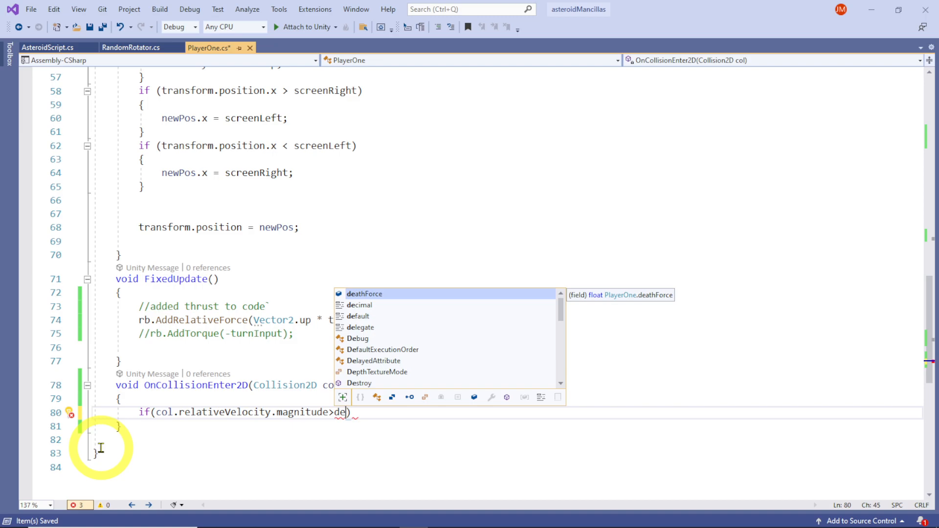
key(Tab)
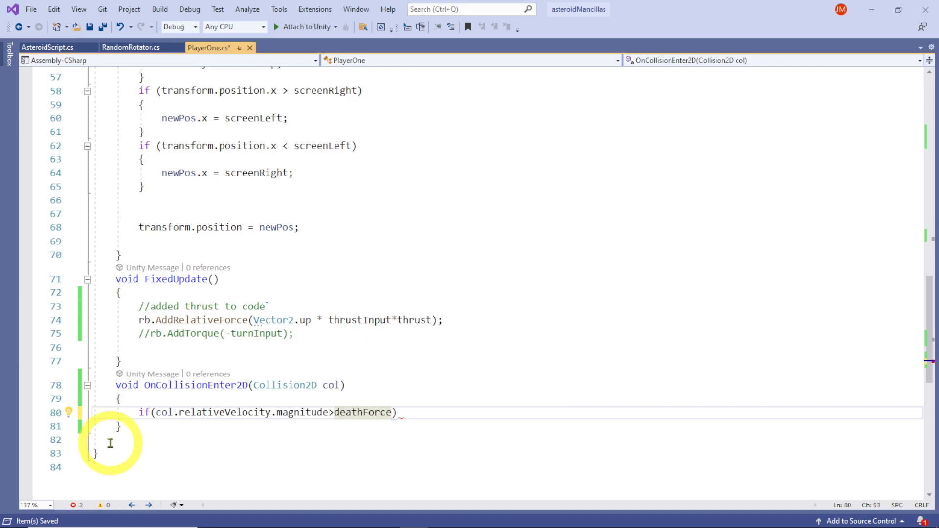
click(421, 410)
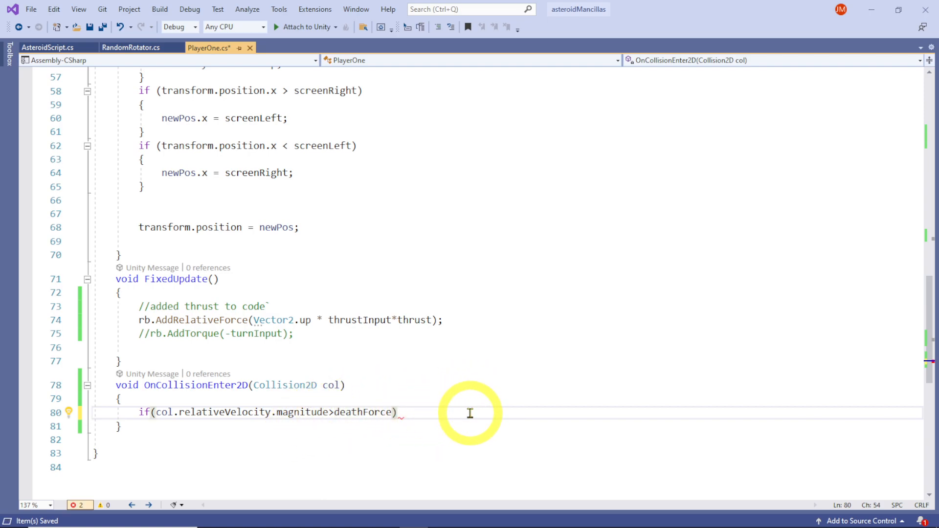
key(Return)
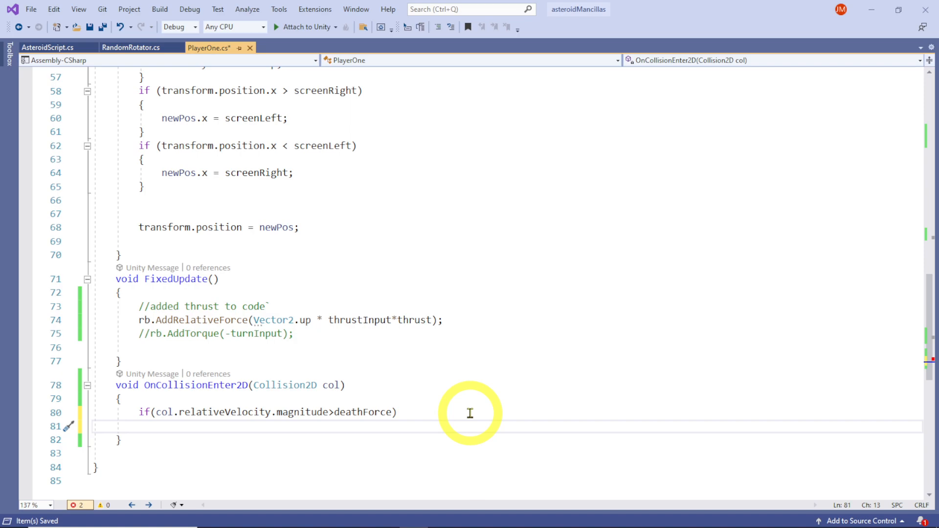
Step: Add a braced body to the deathForce condition containing print("Death"); and save the PlayerOne script
text({)
key(Return)
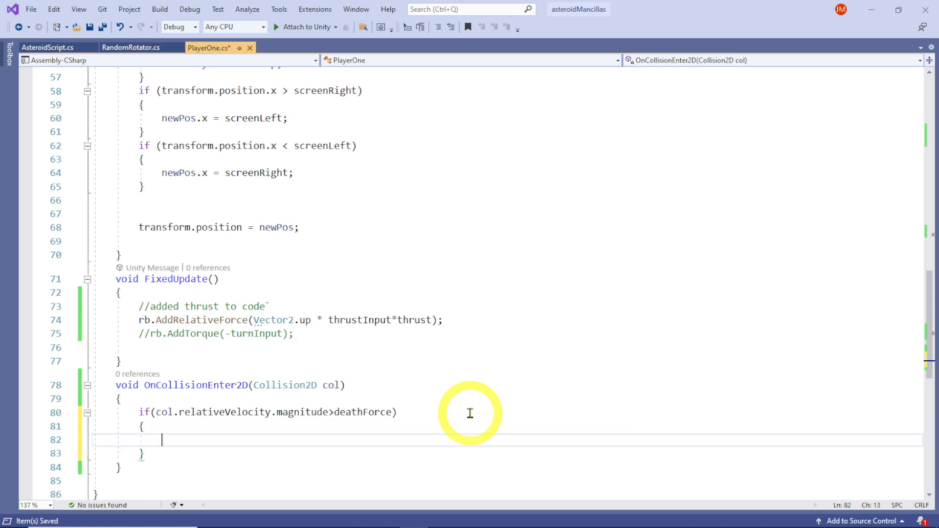
text(print)
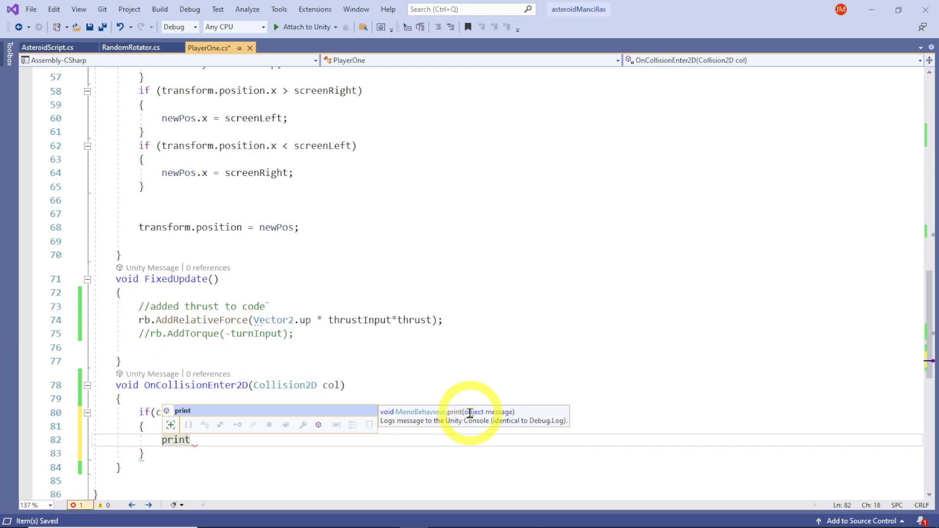
text(()
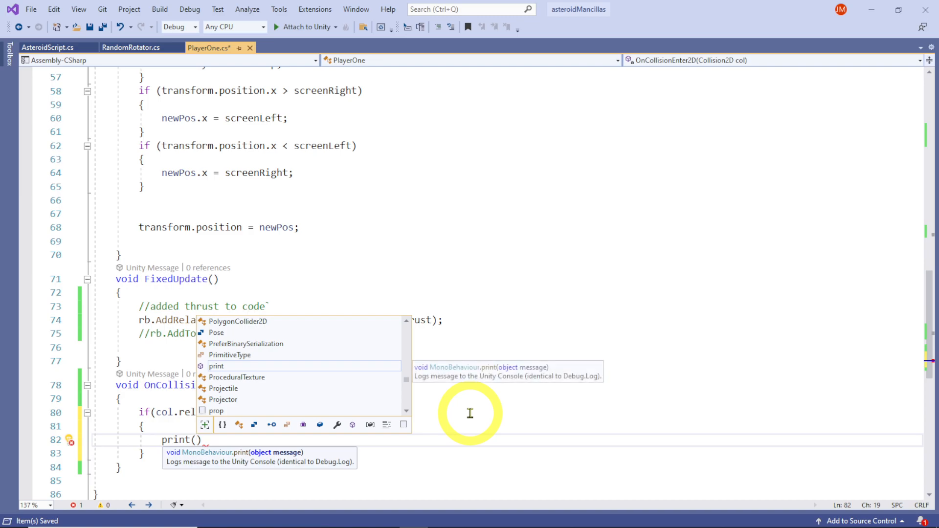
text(")
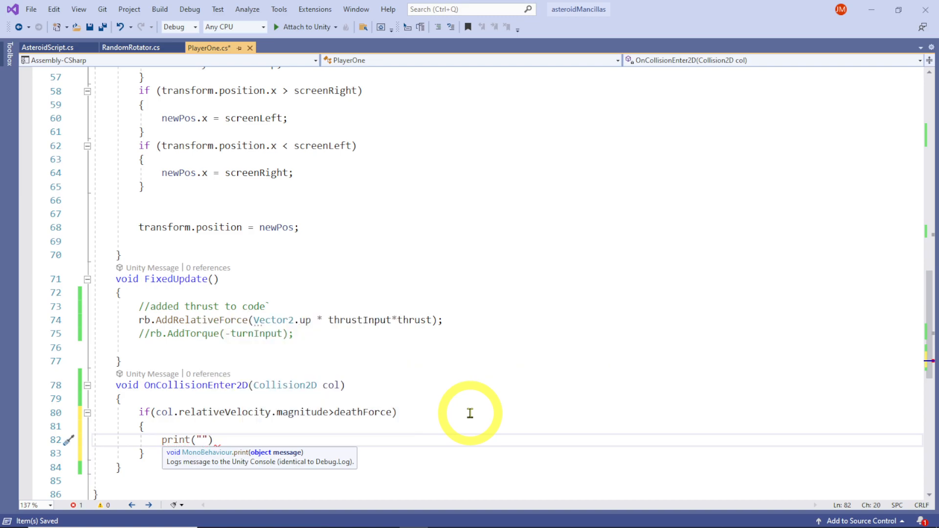
text(Death"))
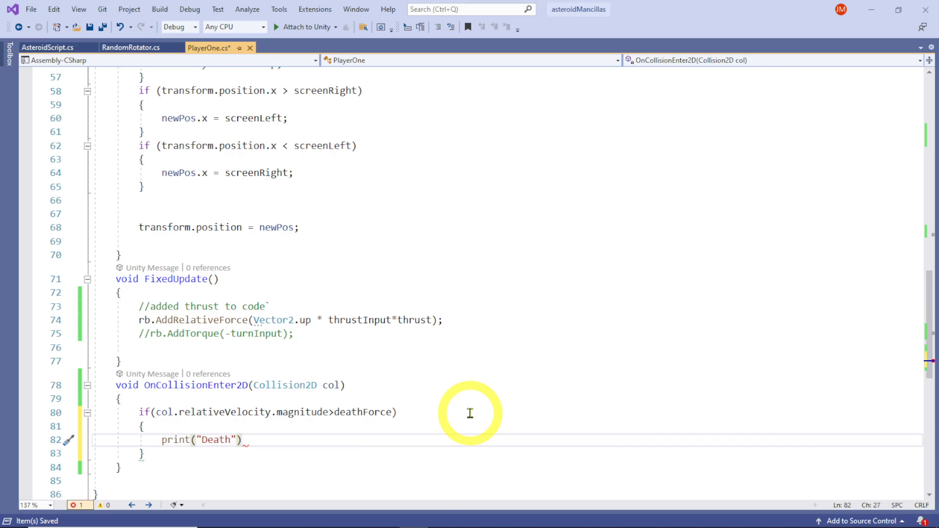
text(;)
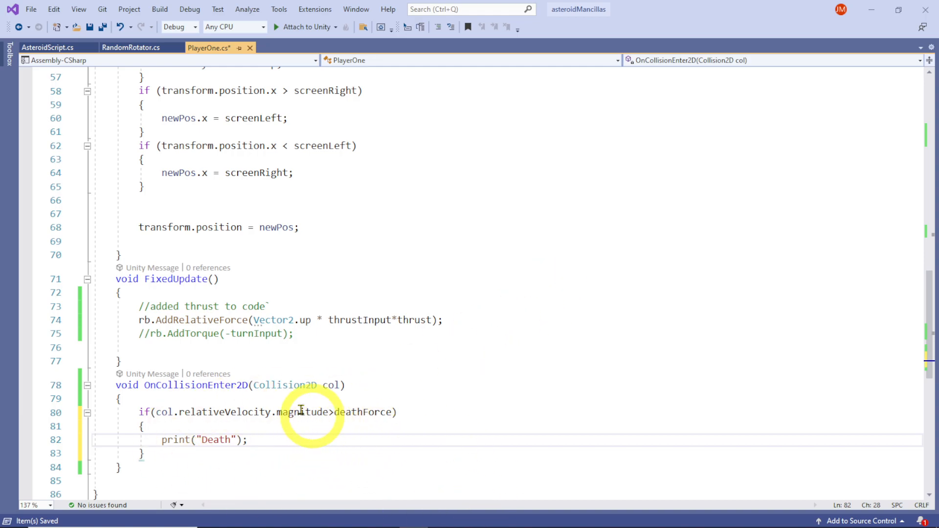
click(90, 27)
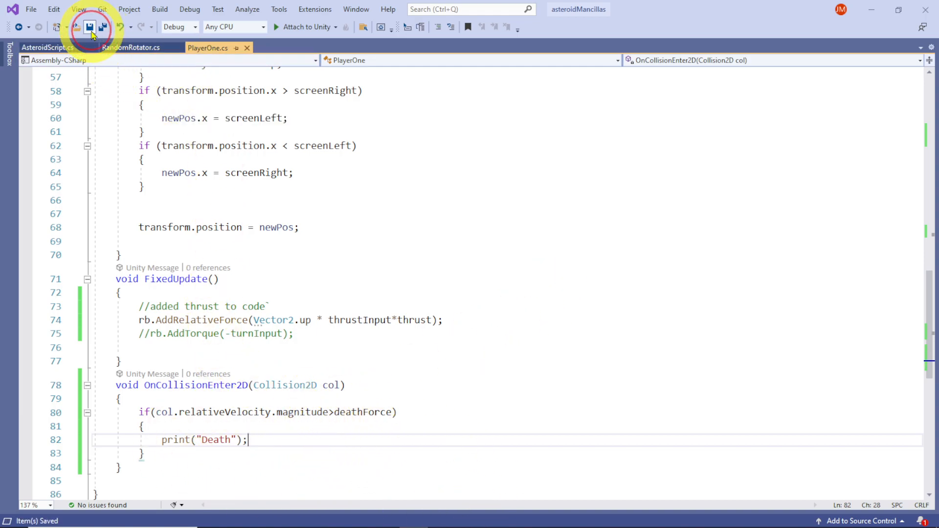
Step: Switch to Unity and clear all messages from the Console
click(872, 10)
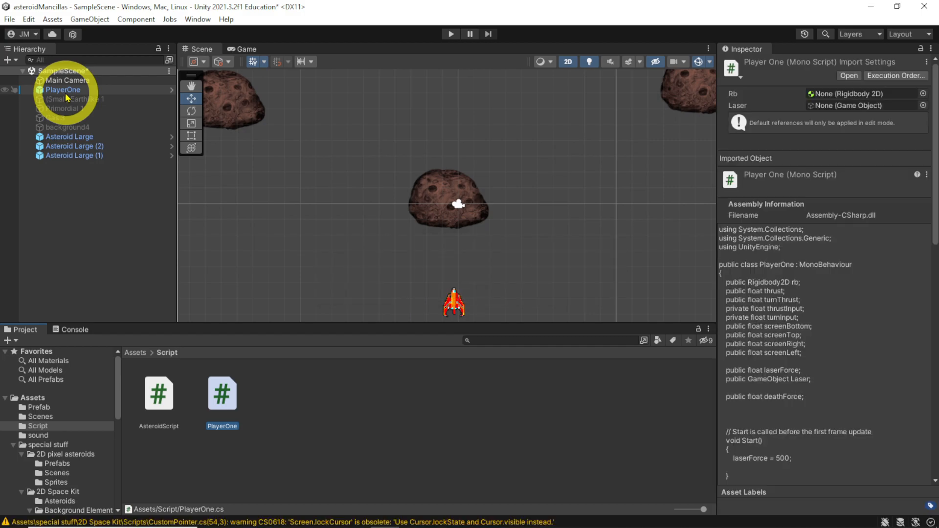
click(72, 330)
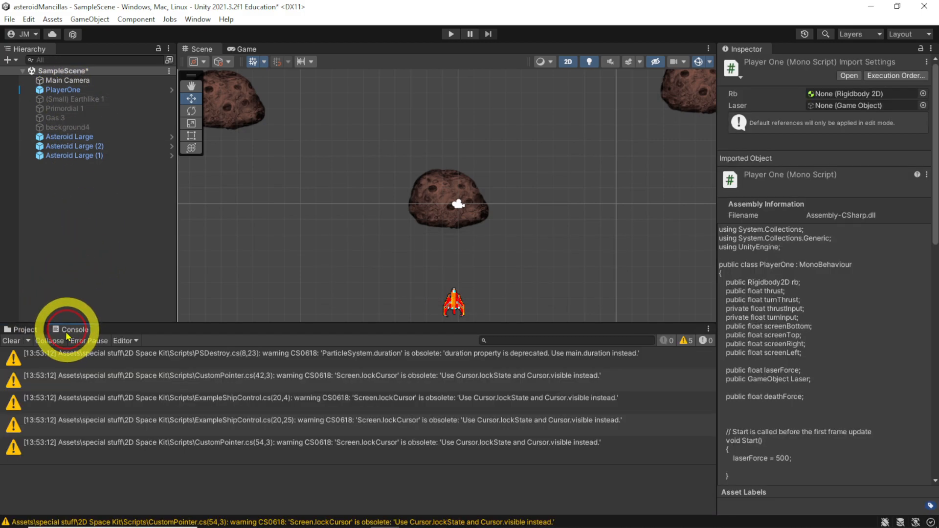
click(12, 341)
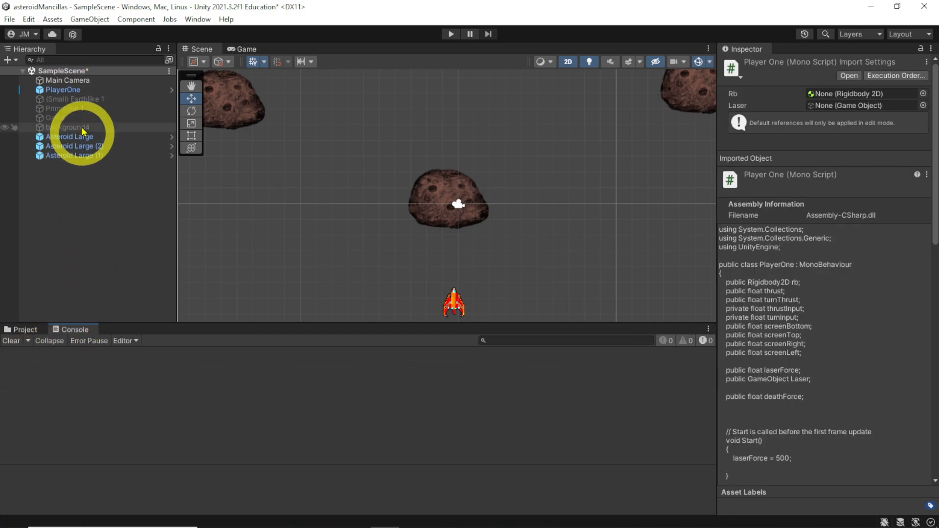
Step: Set Death Force to 2 in the Player One (Script) component of the PlayerOne object
click(76, 92)
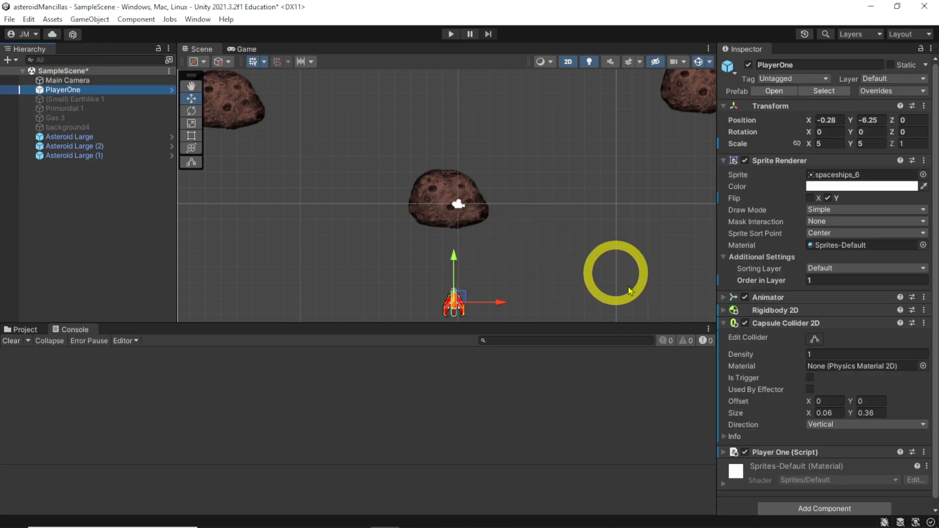
click(726, 324)
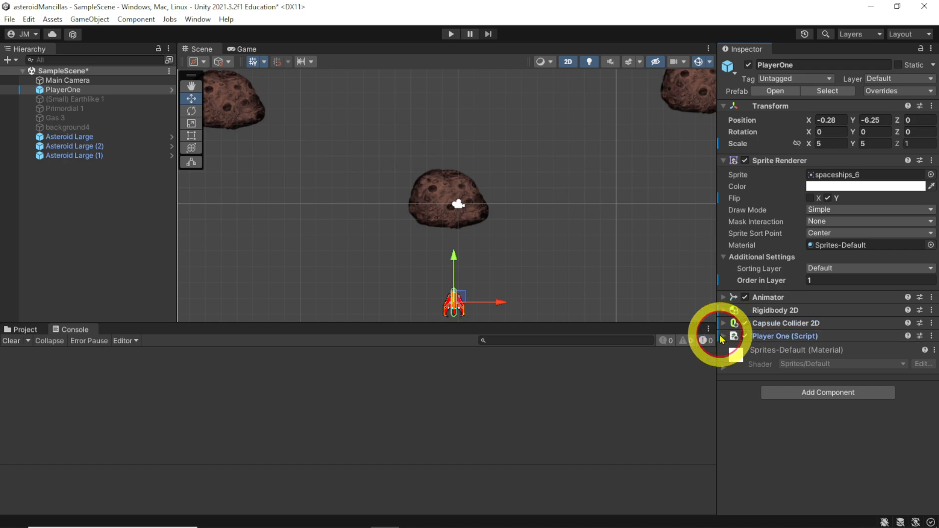
click(729, 336)
click(824, 468)
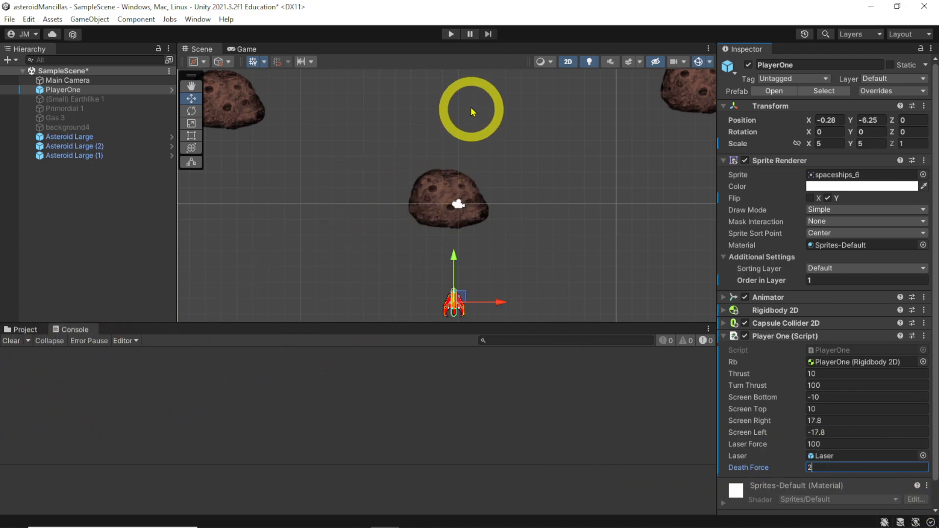
Step: Play-test the scene by thrusting and turning the ship into the asteroids to check the Death collision logging, and stop play mode
click(451, 35)
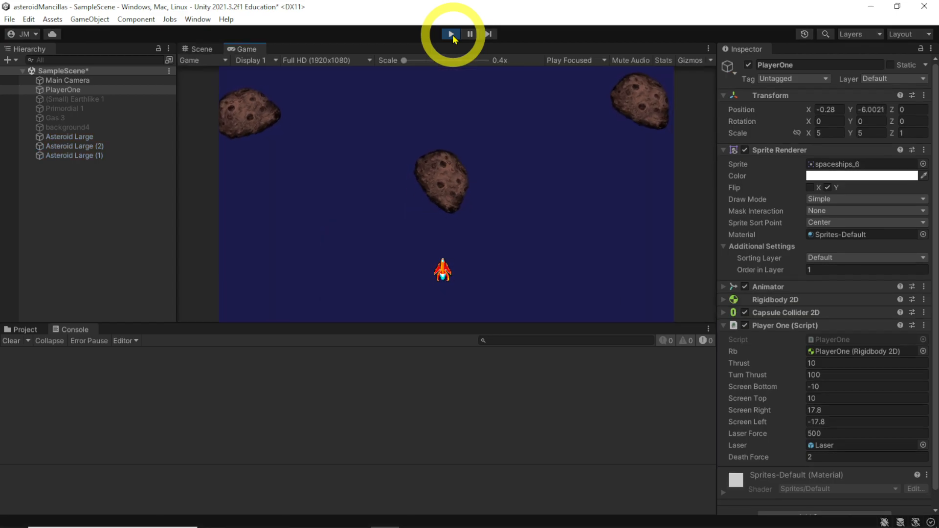
key(Up)
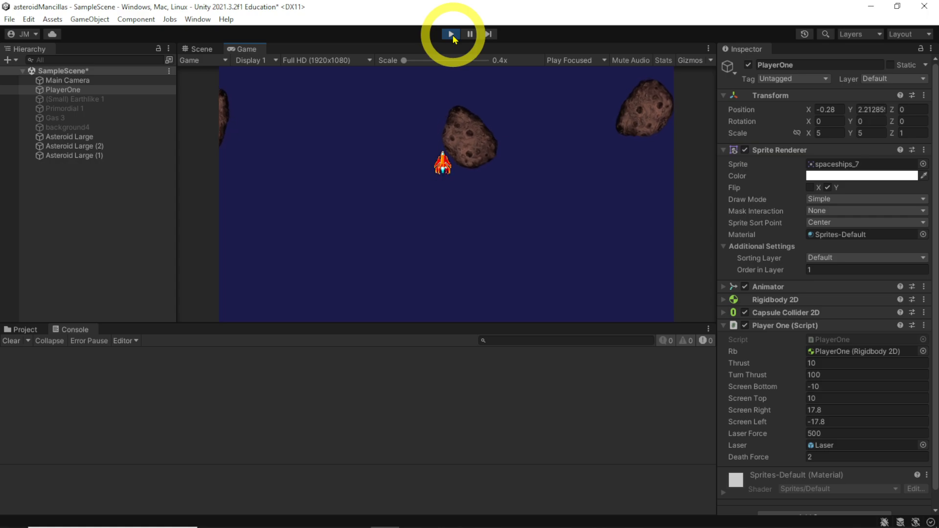
key(Right)
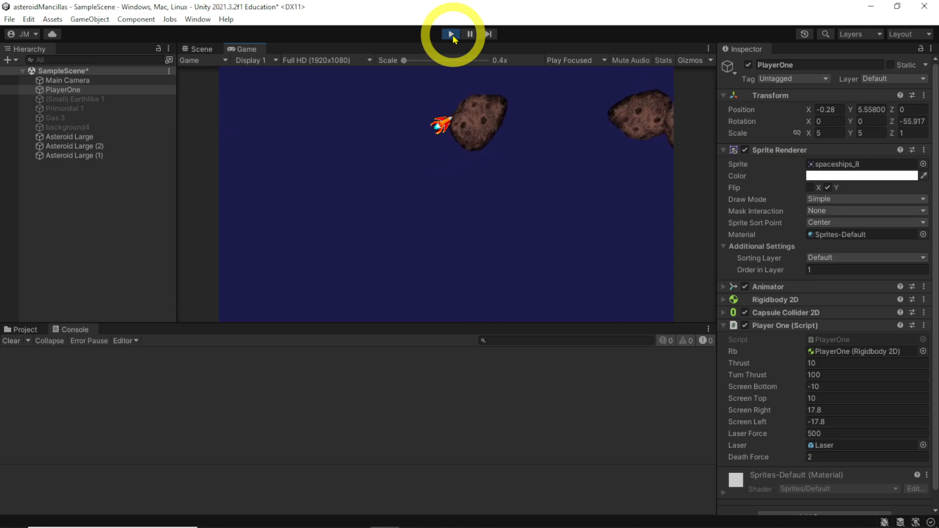
key(Right)
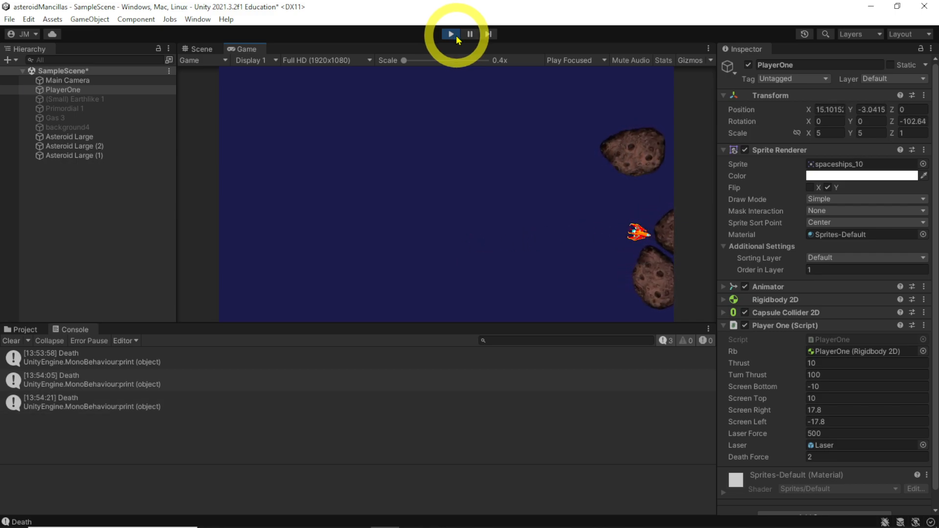
click(451, 34)
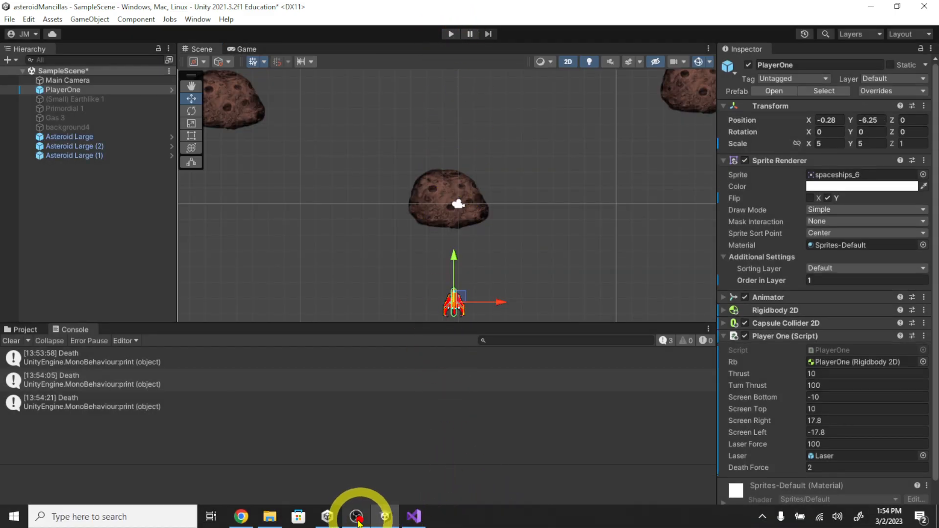
click(356, 520)
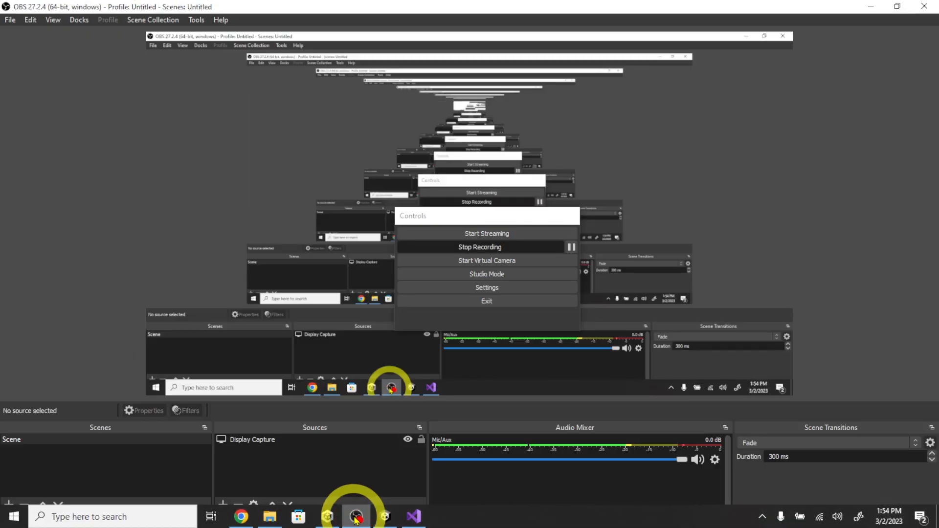